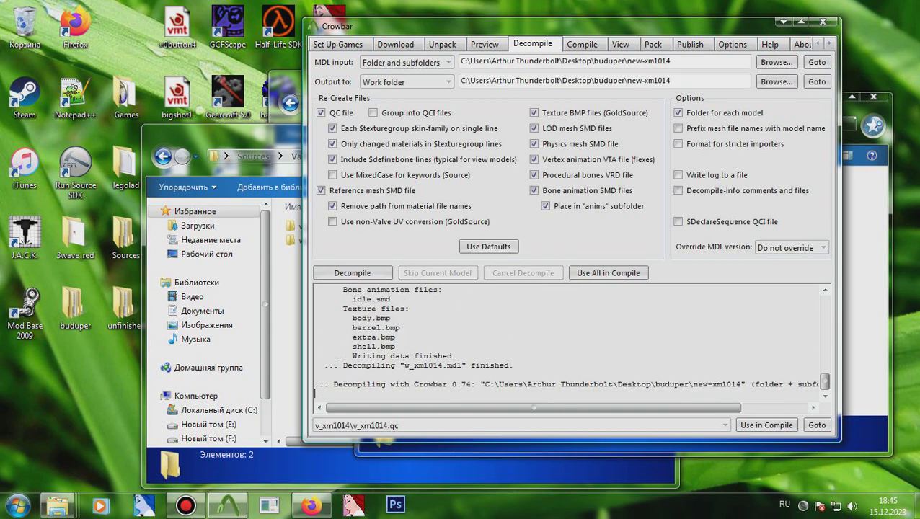
Step: Examine the decompiled files in the w_xm1014 and v_xm1014 folders
left_click(865, 303)
left_click(751, 188)
double_click(751, 188)
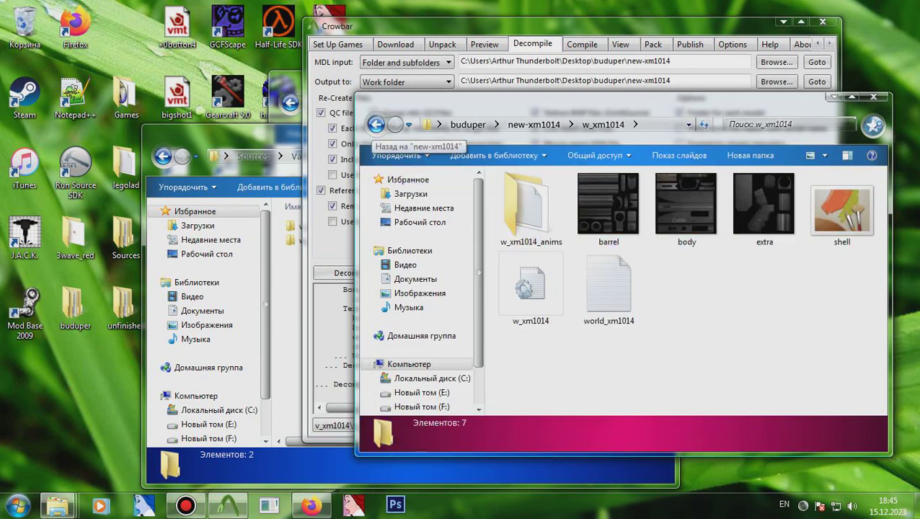
left_click(376, 125)
double_click(562, 188)
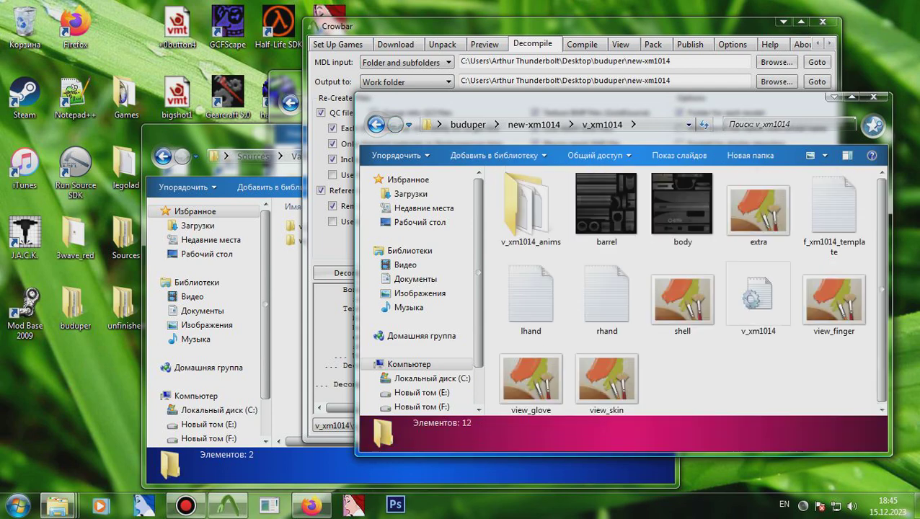
scroll(606, 213, "down", 1)
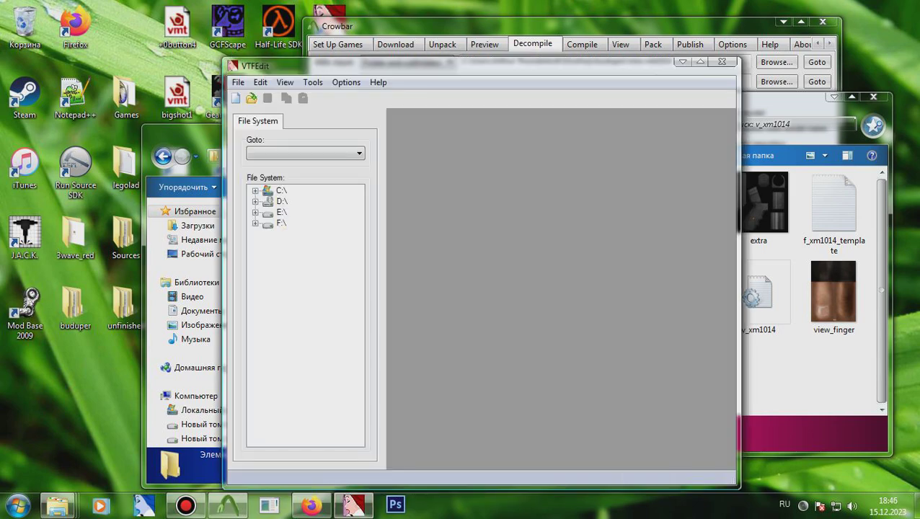
Step: Start a VTFEdit batch conversion and set its input folder to new-xm1014 inside buduper
left_click(313, 82)
left_click(349, 113)
left_click(588, 176)
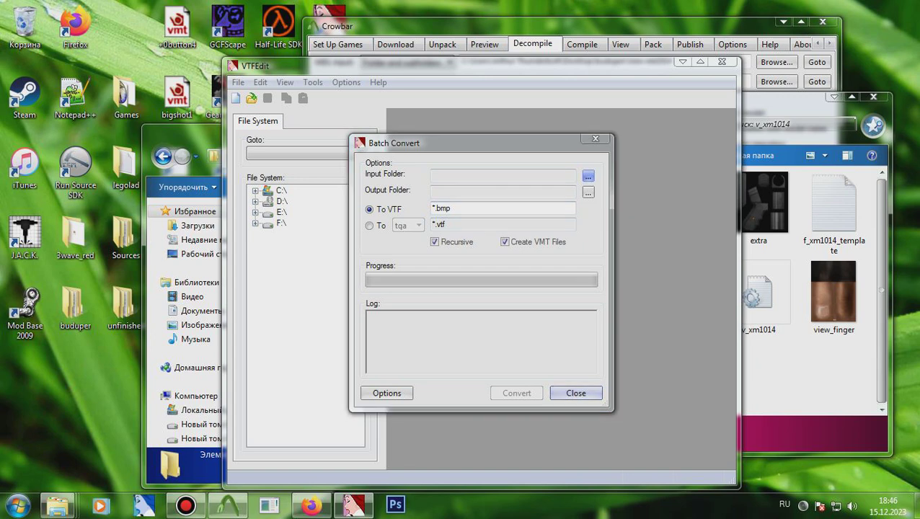
left_click_drag(553, 235, 553, 279)
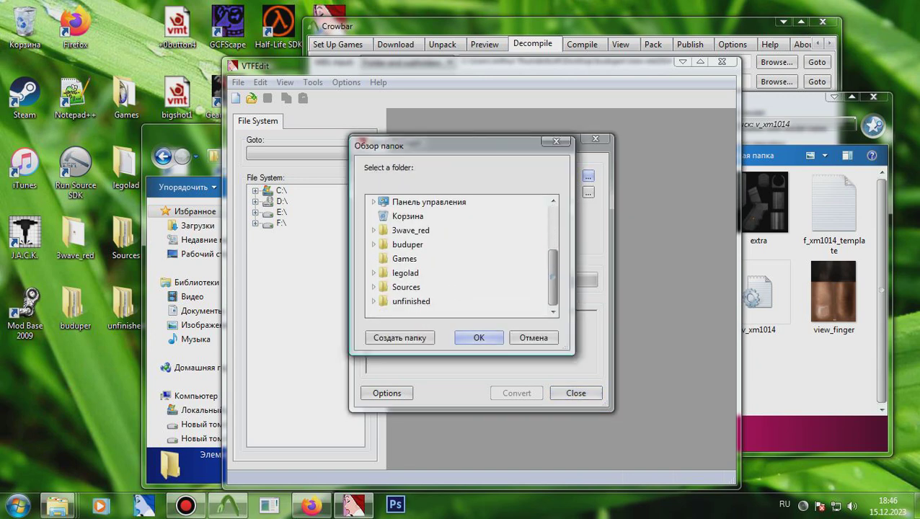
left_click(421, 301)
left_click(425, 299)
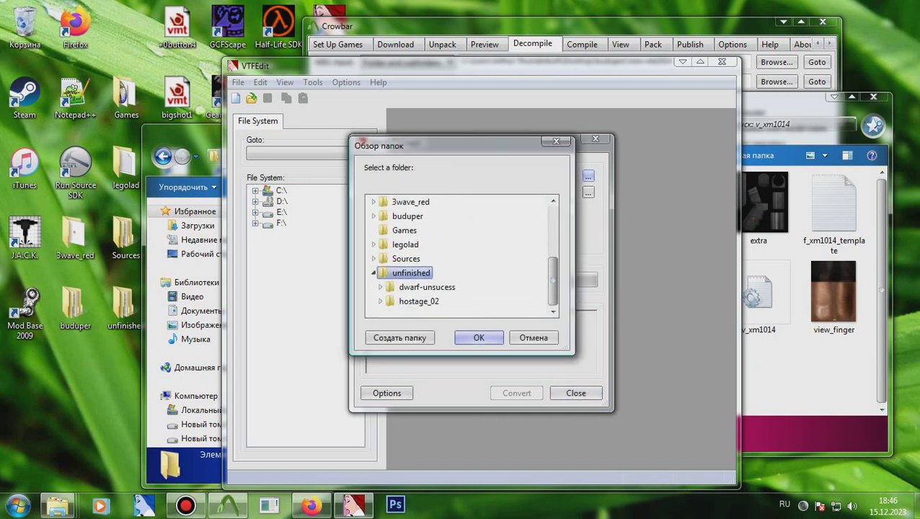
scroll(432, 298, "up", 2)
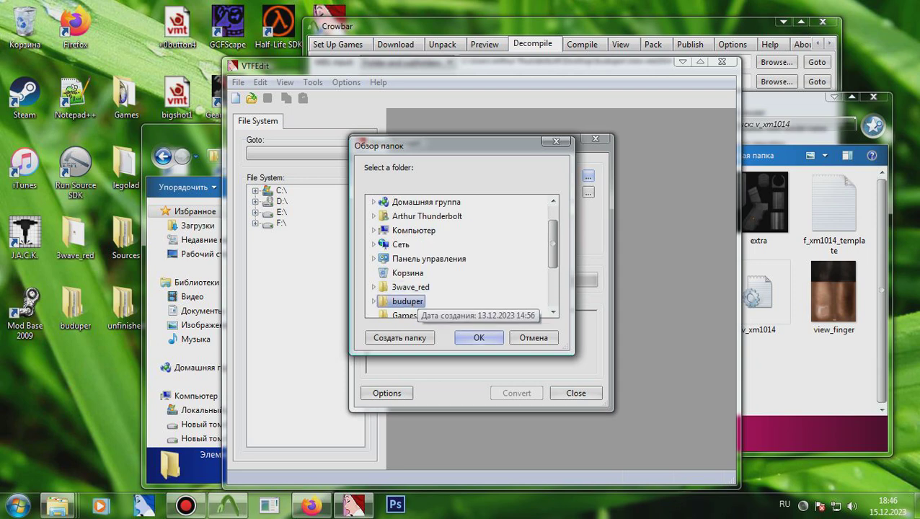
left_click(416, 301)
left_click(423, 245)
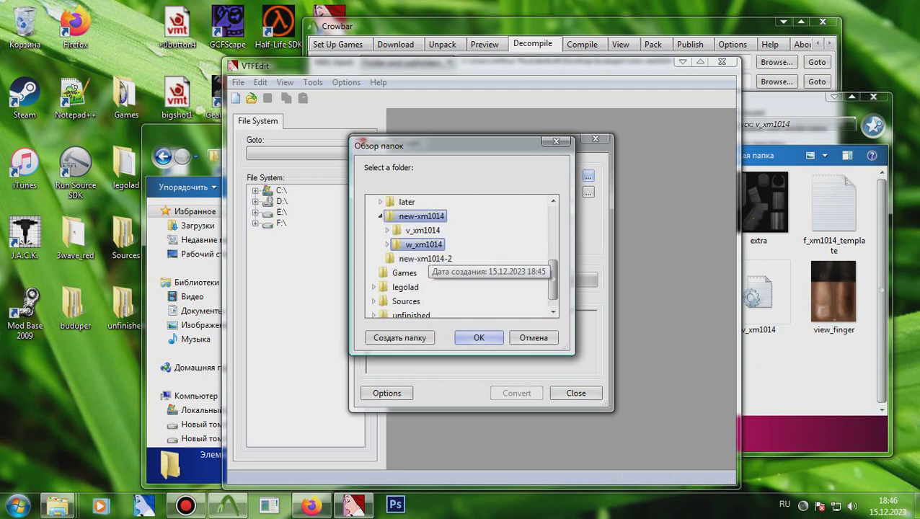
left_click(479, 337)
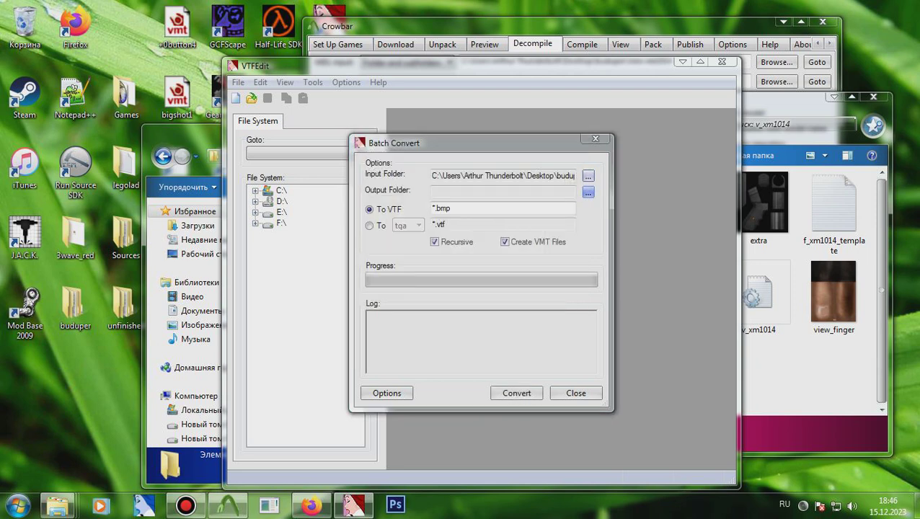
Step: Create a materials folder on the desktop with a models subfolder, and set models as the conversion's output folder
left_click(588, 192)
left_click(399, 338)
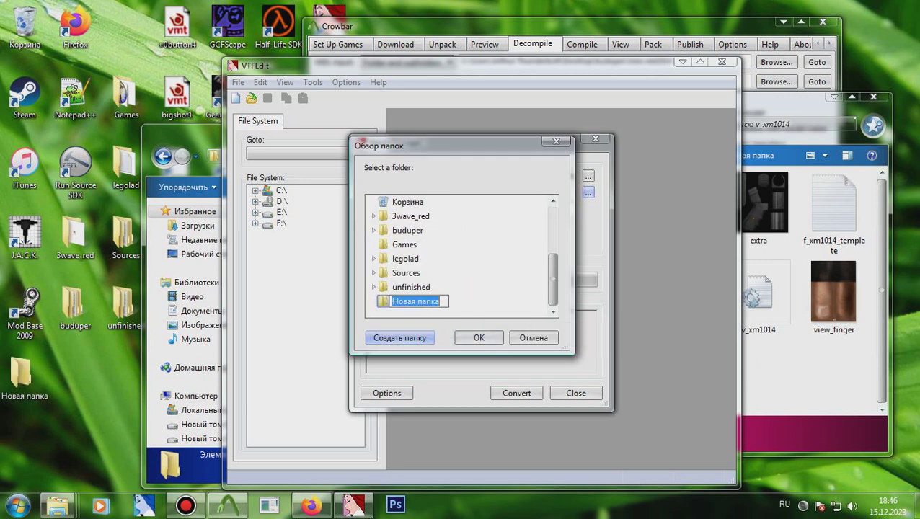
type("materials")
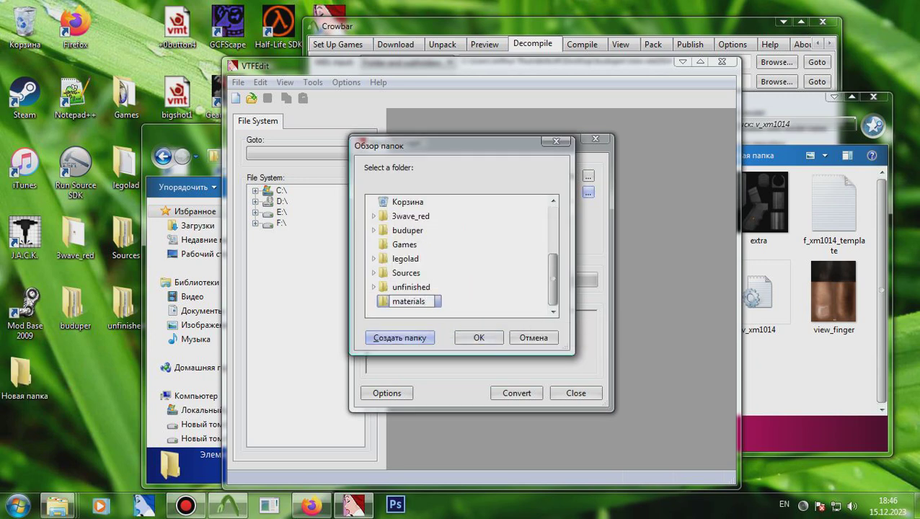
key("Return")
left_click(399, 337)
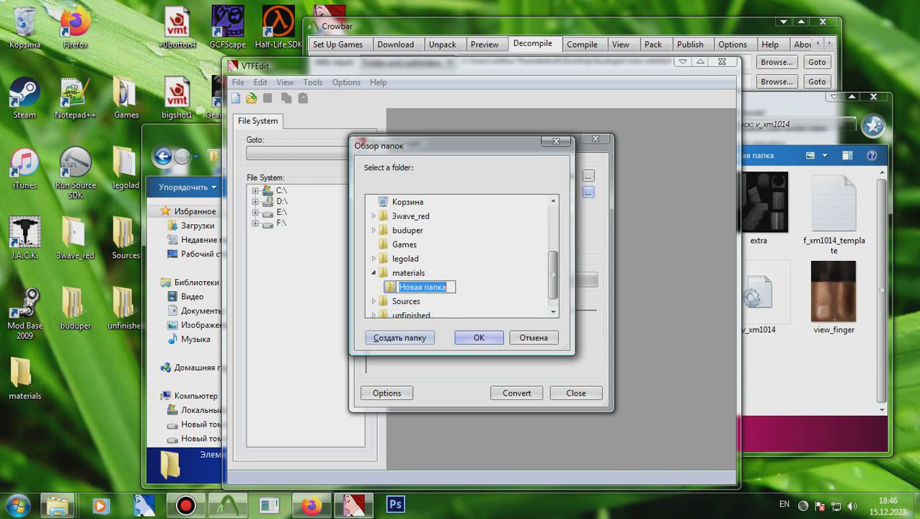
type("models")
key("Return")
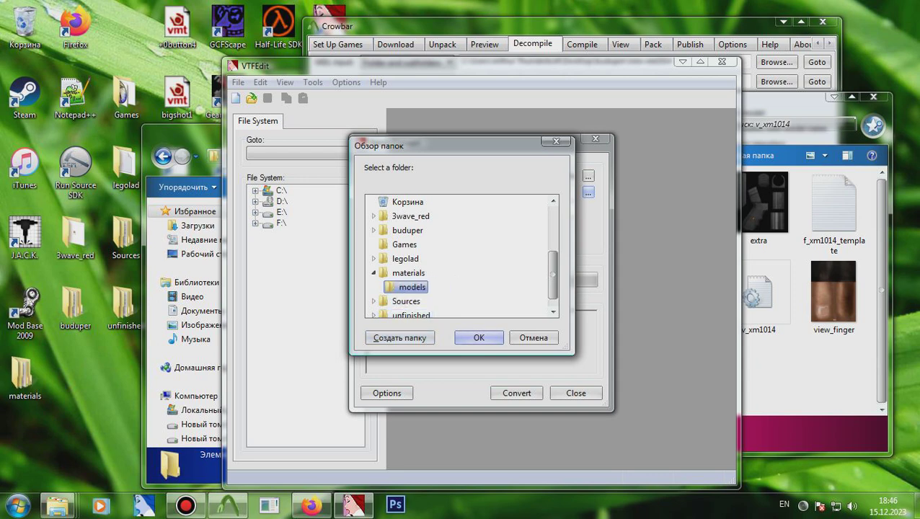
scroll(458, 260, "down", 1)
left_click(479, 338)
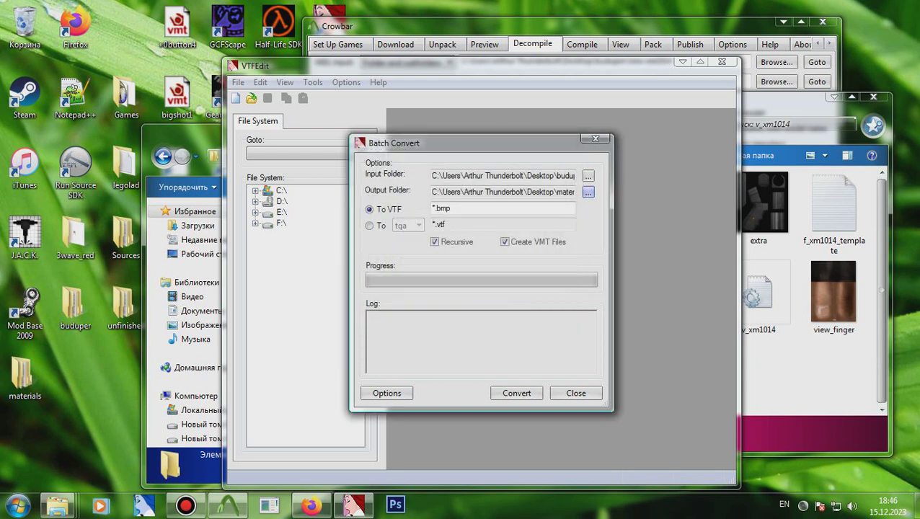
Step: Batch-convert the BMP textures to VTF with VMT files, then close VTFEdit
left_click(516, 393)
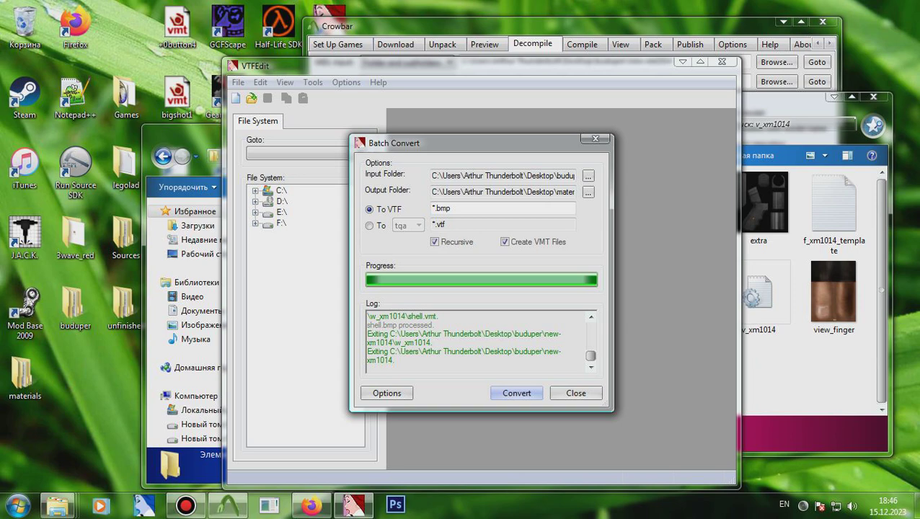
left_click(574, 393)
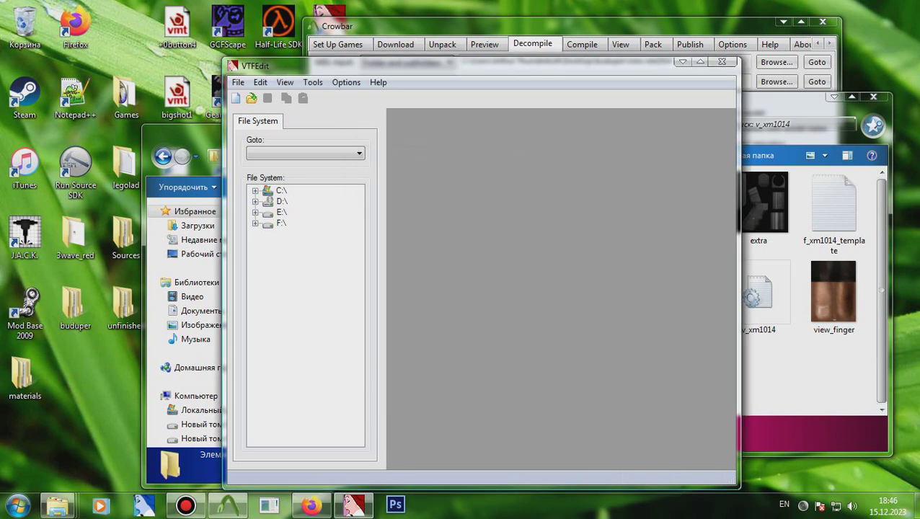
left_click(722, 62)
Step: Launch Photoshop and delete the w_xm1014 folder from materials\models on the desktop
double_click(25, 376)
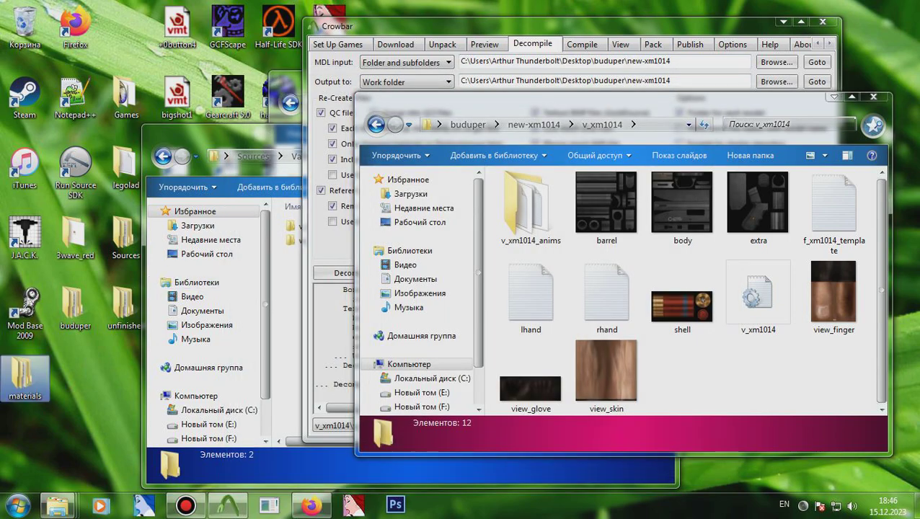
left_click(395, 504)
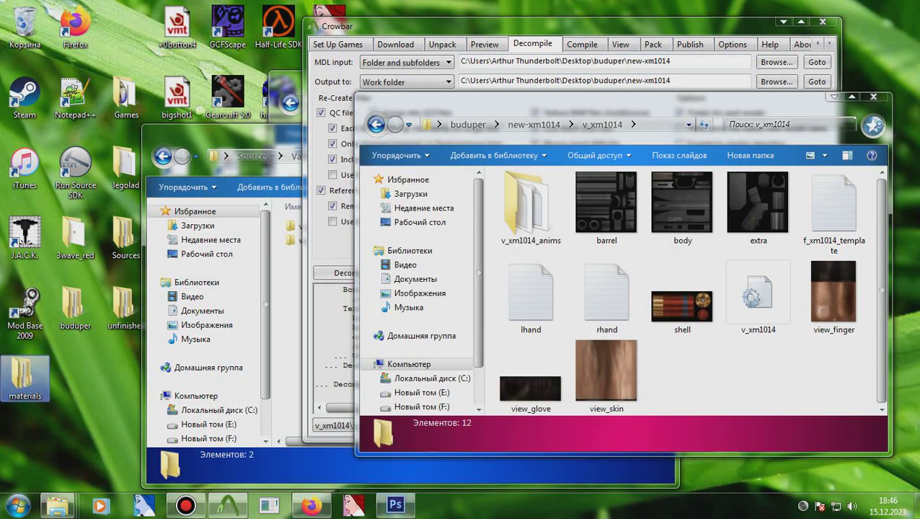
double_click(25, 377)
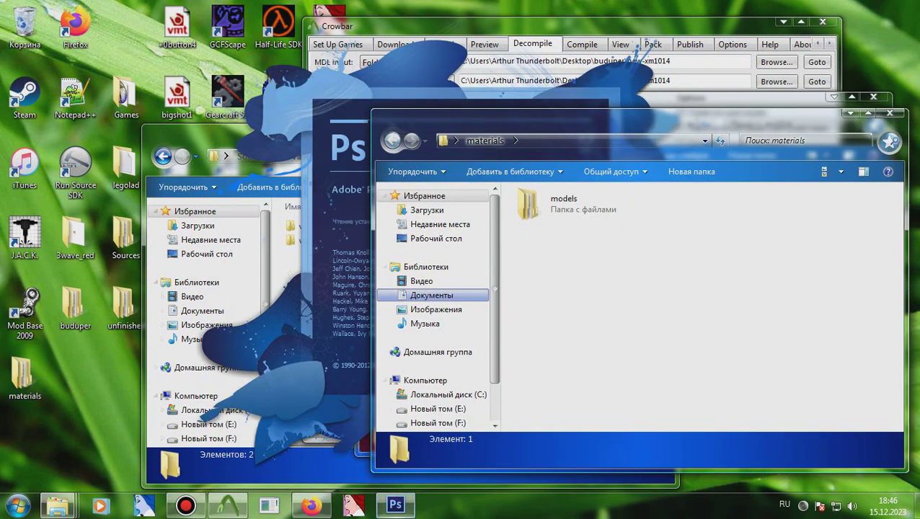
double_click(537, 203)
left_click(586, 223)
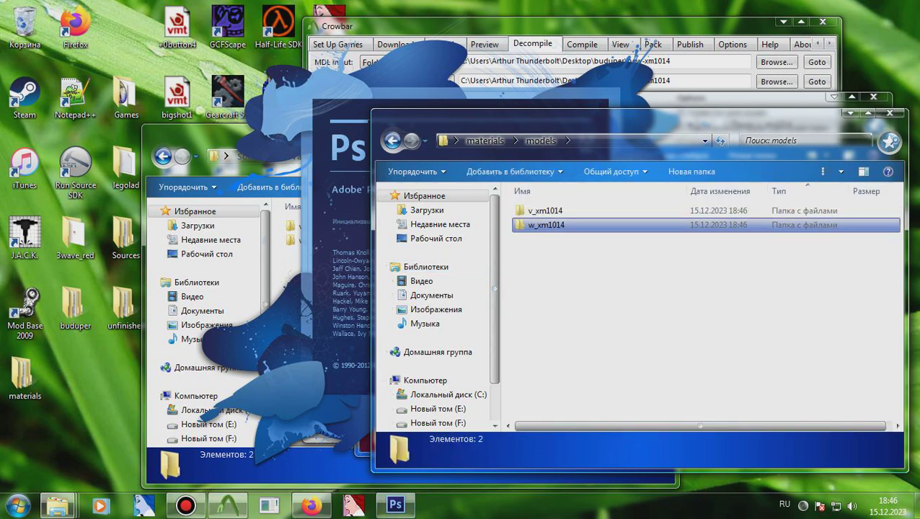
key("Delete")
key("Return")
Step: Open the barrel, body, extra and shell VMT files from the v_xm1014 materials folder in Notepad++
double_click(552, 210)
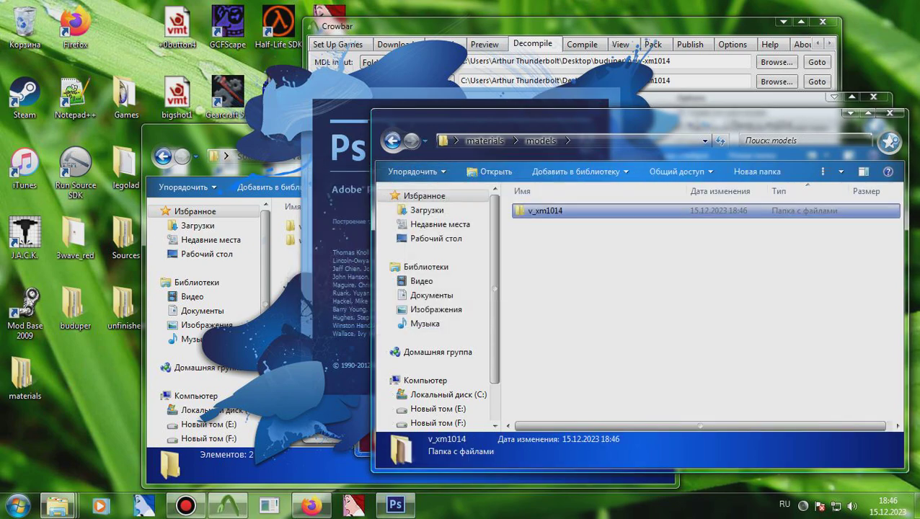
scroll(569, 264, "down", 2)
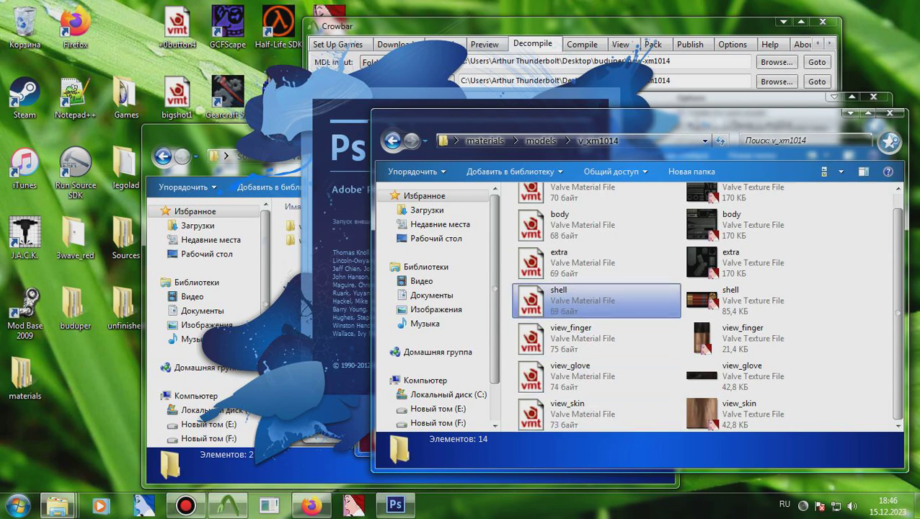
left_click_drag(505, 298, 585, 179)
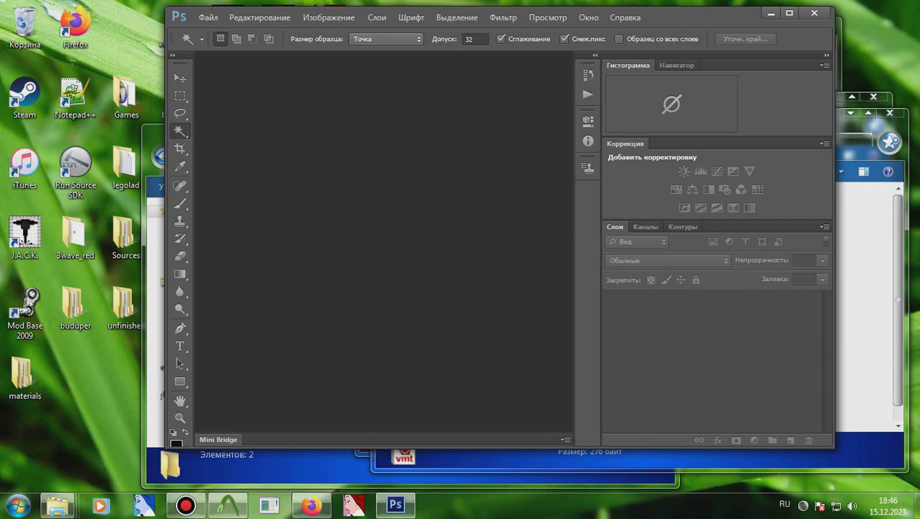
left_click(770, 13)
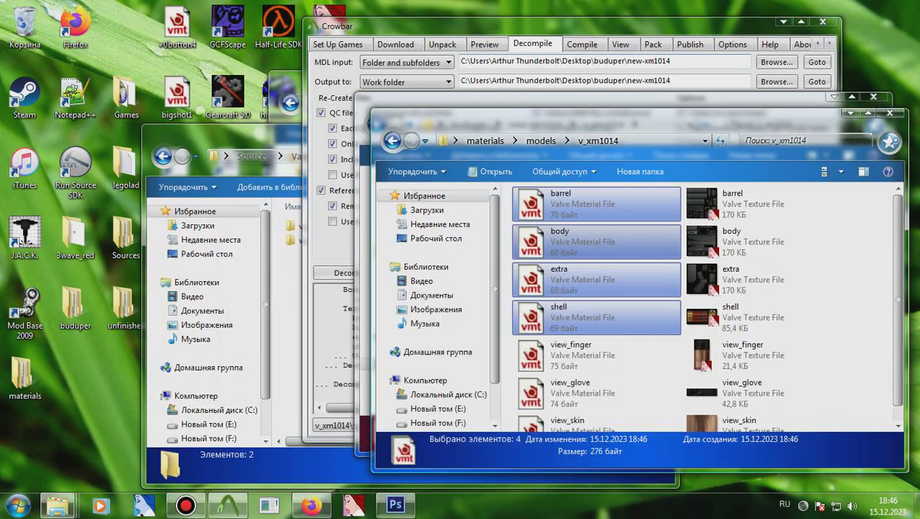
right_click(552, 271)
left_click(625, 255)
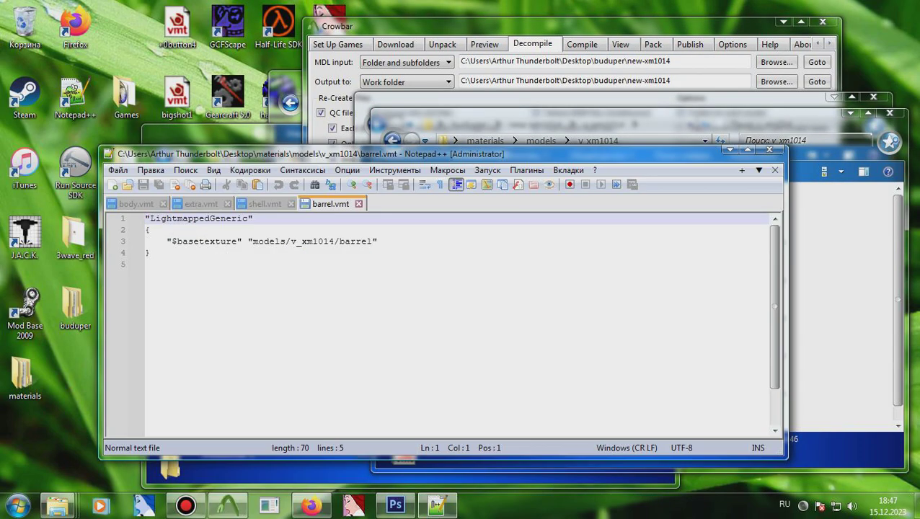
Step: Add "$envmap" "env_cubemap" and "$envmapmask" "models/v_xm1014/_r" below the base texture in barrel.vmt, and copy those lines with the closing brace
left_click(378, 241)
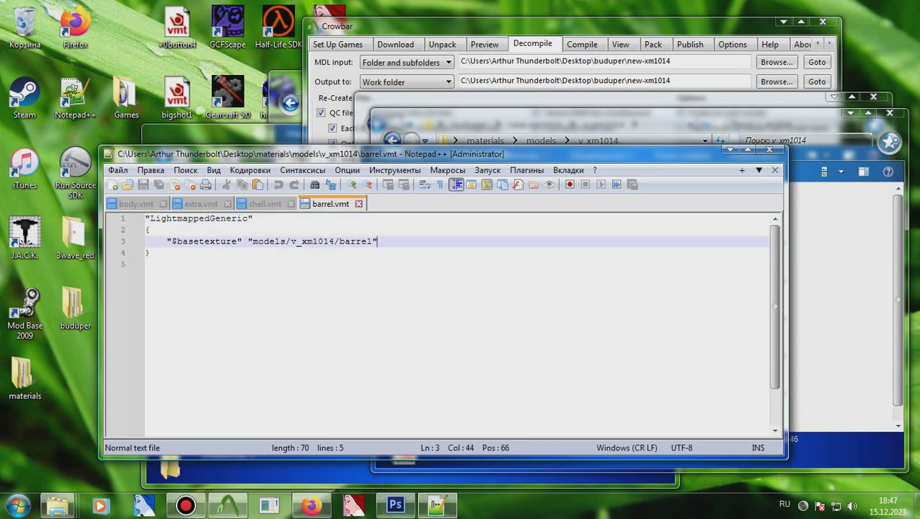
key("Return")
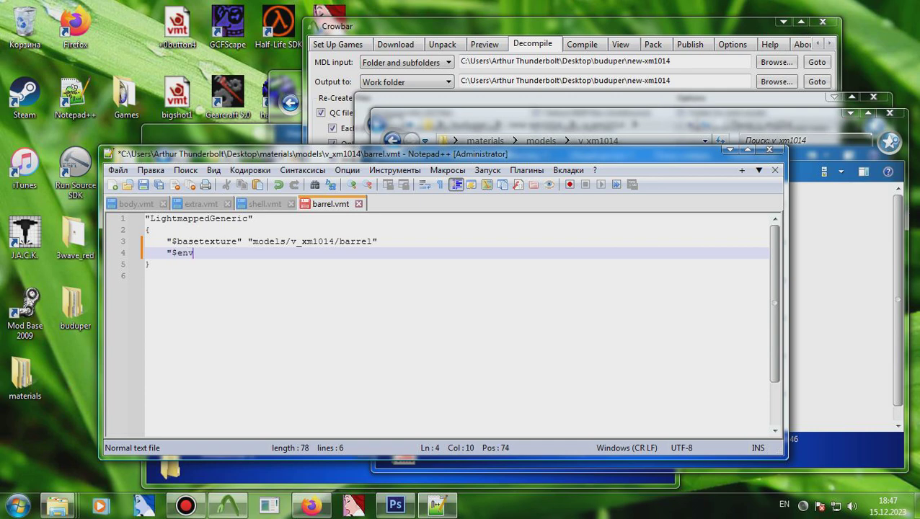
type("\"$envmap\" \"env_cubem")
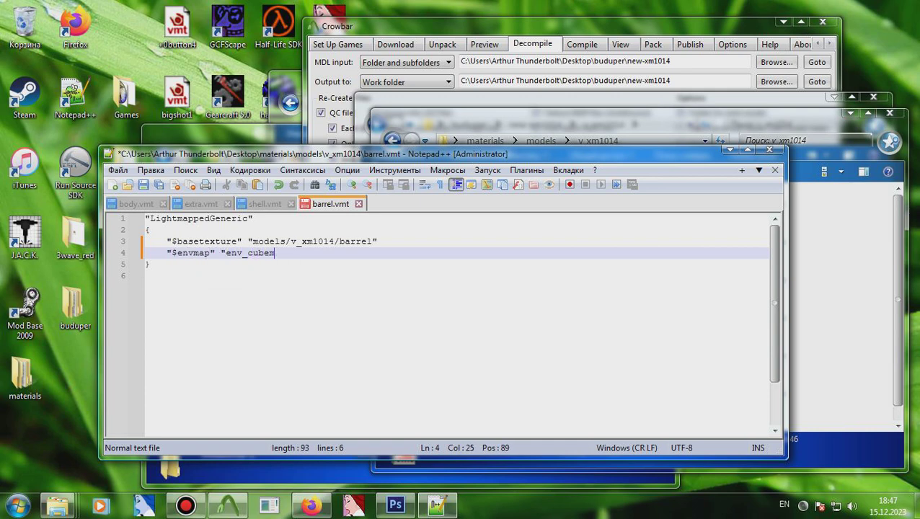
type("ap\"")
key("Return")
type("\"$env")
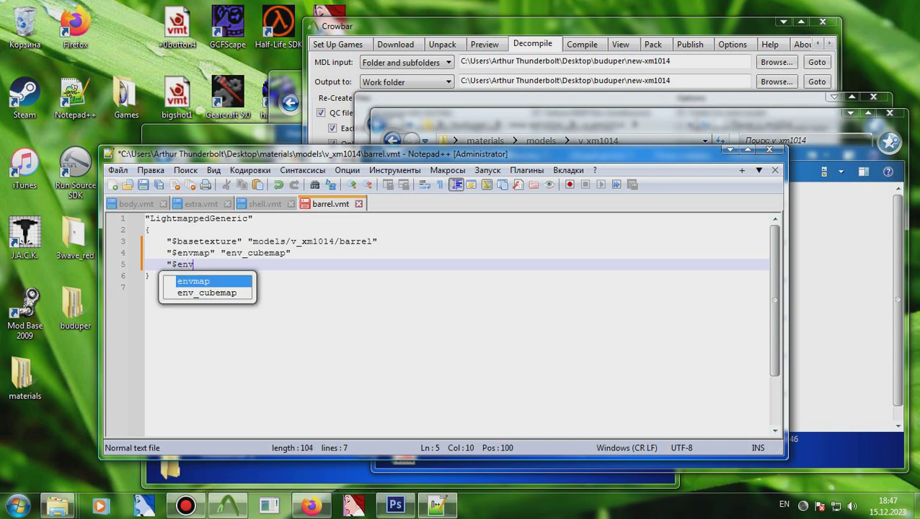
type("mapmask\" \"")
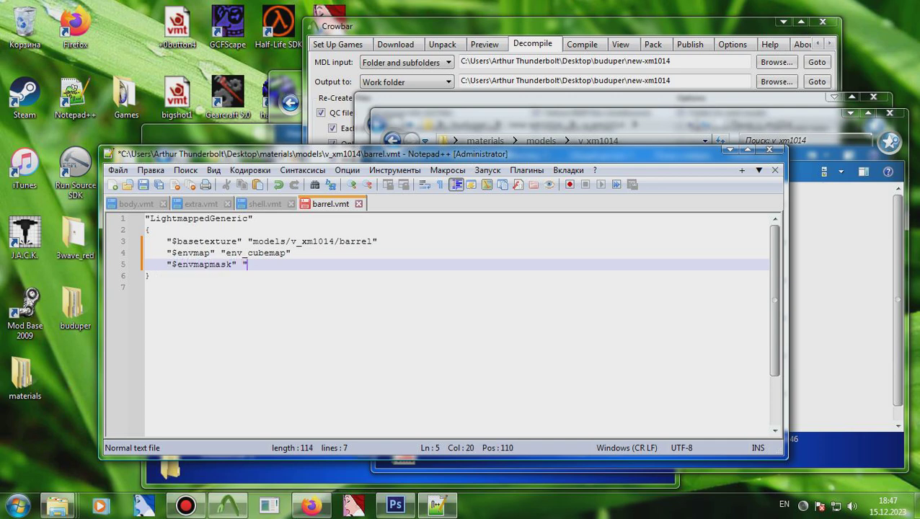
type("models/v_xm1014")
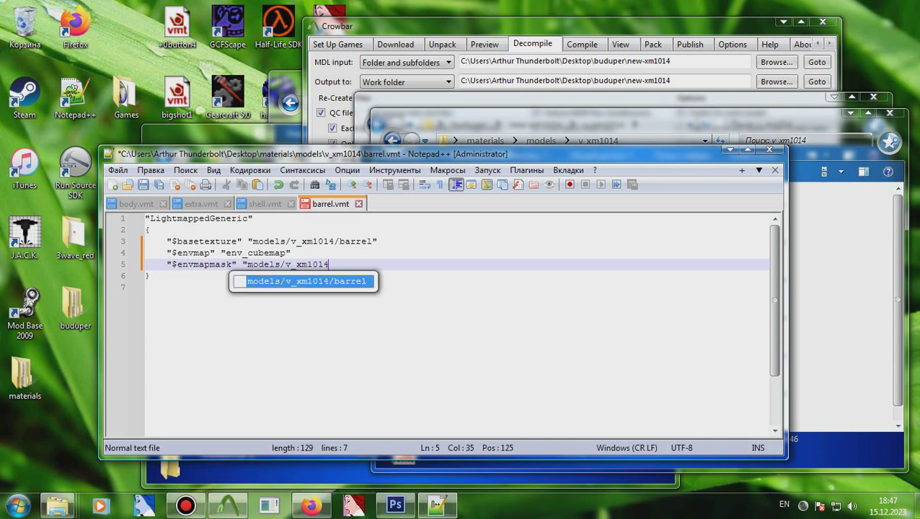
type("_r\"")
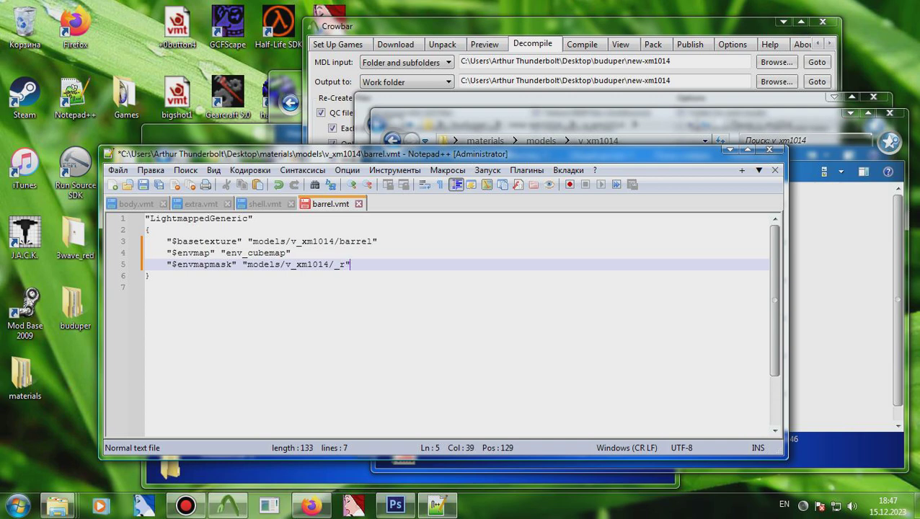
left_click_drag(310, 288, 146, 253)
key("ctrl+c")
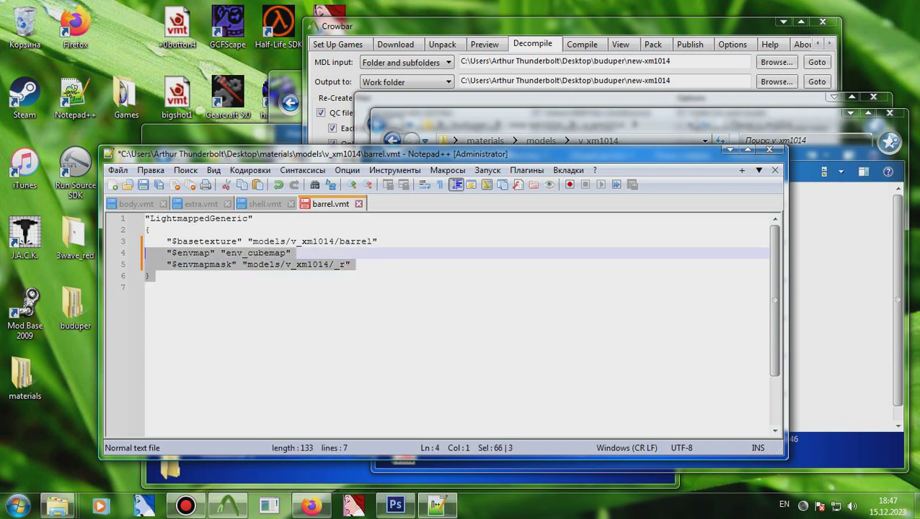
Step: Complete the mask path in barrel.vmt as models/v_xm1014/barrel_r, then save and close the file
left_click(334, 264)
type("barrel")
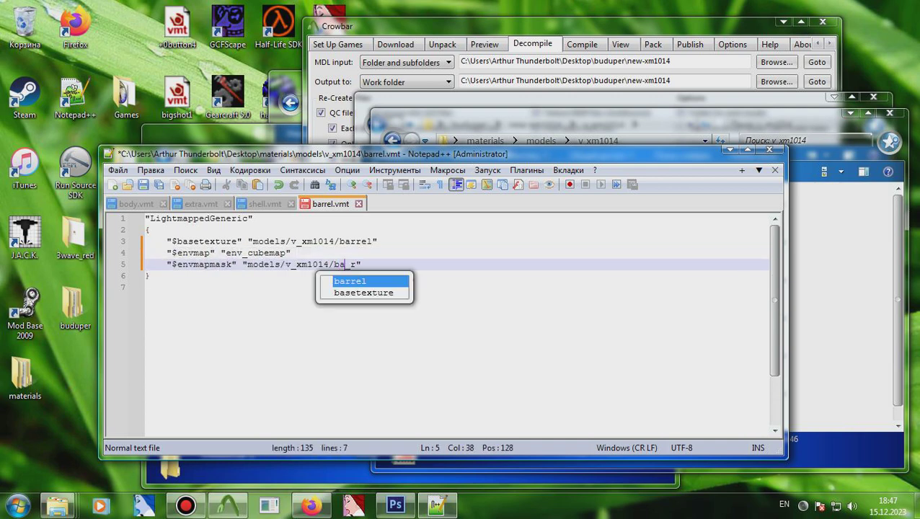
key("ctrl+s")
key("ctrl+w")
Step: Add the copied envmap lines and closing brace to body.vmt, set the mask path to models/v_xm1014/body_r, then save and close it
left_click(146, 265)
key("BackSpace")
key("BackSpace")
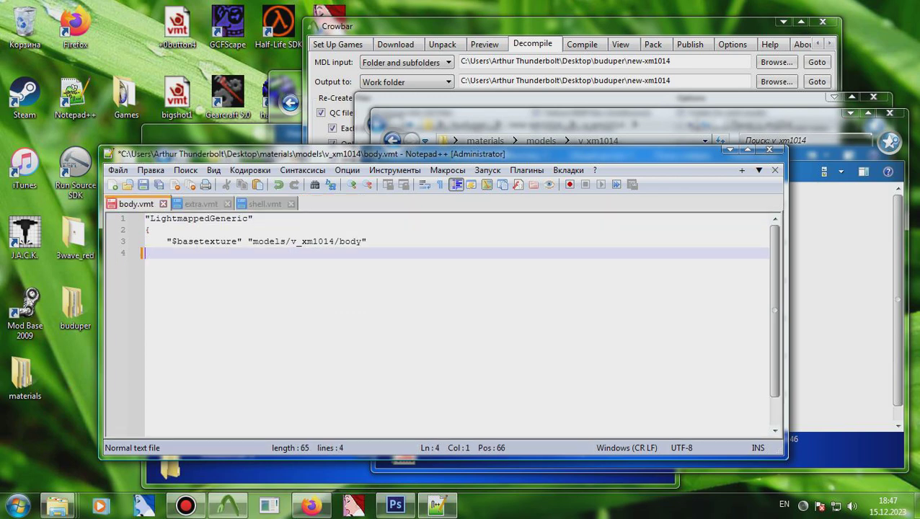
key("ctrl+v")
double_click(332, 264)
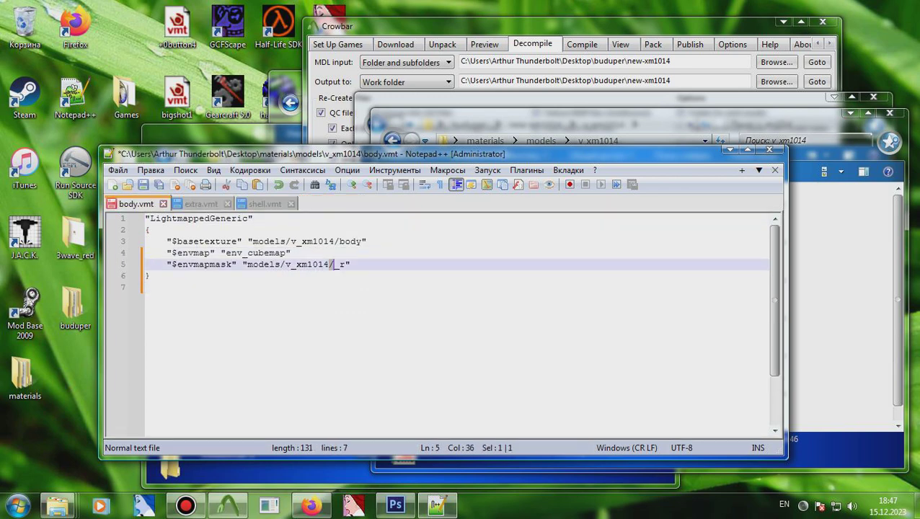
left_click(334, 264)
type("b")
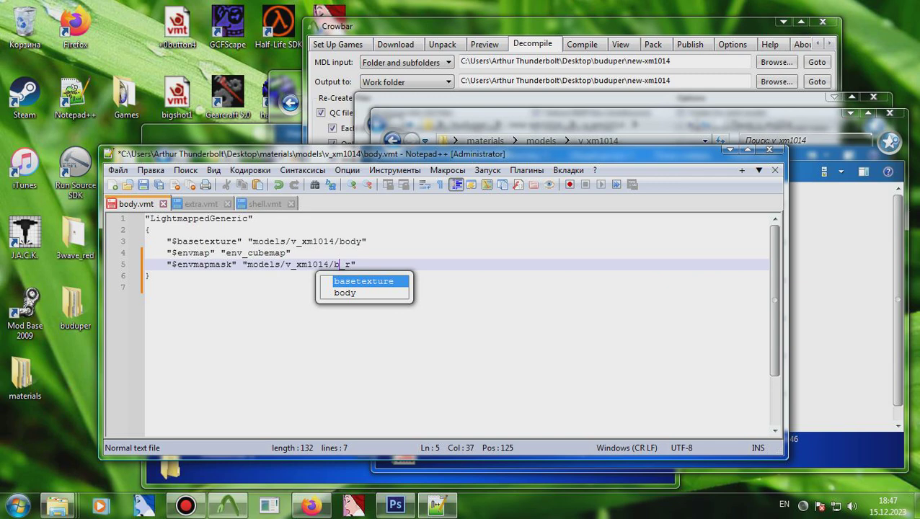
type("ody")
key("ctrl+s")
key("ctrl+w")
Step: Add the copied envmap lines and closing brace to extra.vmt, complete the mask path as models/v_xm1014/extra_r, then save and close it
left_click(334, 265)
key("BackSpace")
key("BackSpace")
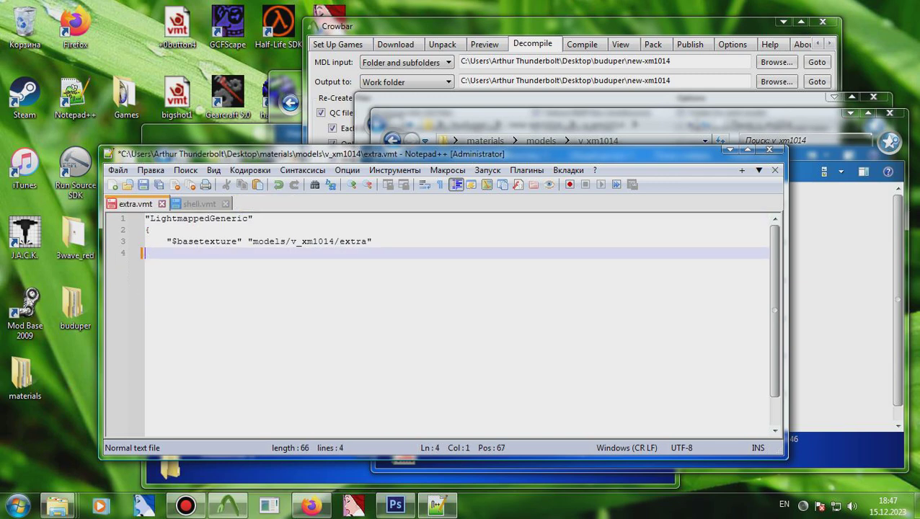
key("ctrl+v")
left_click(334, 264)
type("ex")
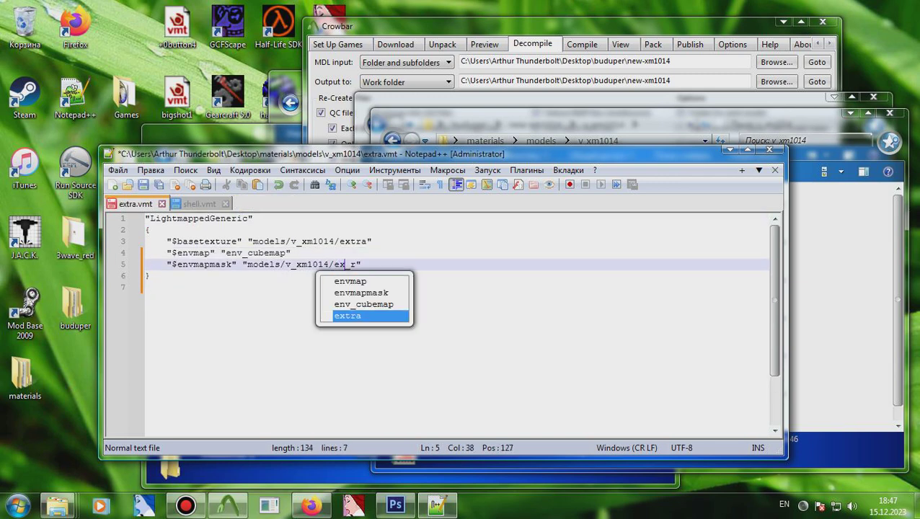
type("tra")
key("ctrl+s")
key("ctrl+w")
Step: Add the copied envmap lines to shell.vmt with mask path models/v_xm1014/shell_r, save it, and close Notepad++
left_click(335, 265)
key("BackSpace")
key("BackSpace")
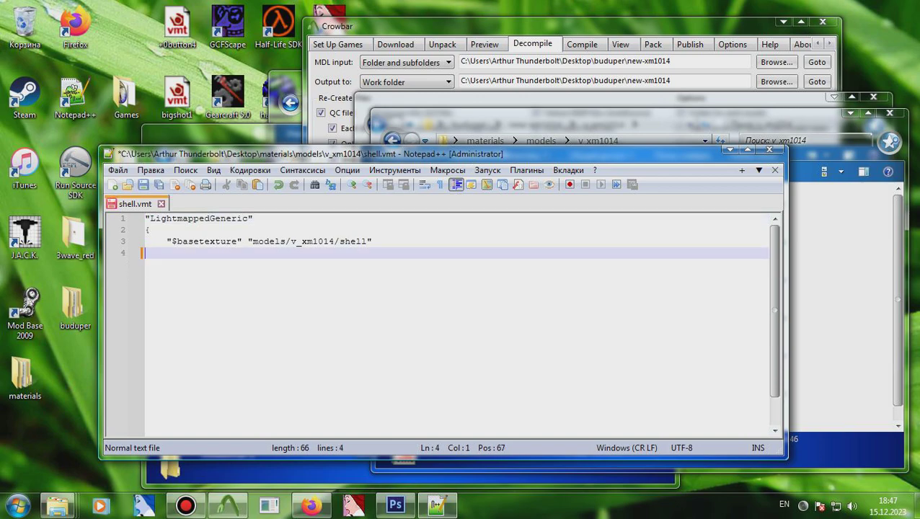
key("ctrl+v")
left_click(334, 264)
type("shell")
key("ctrl+s")
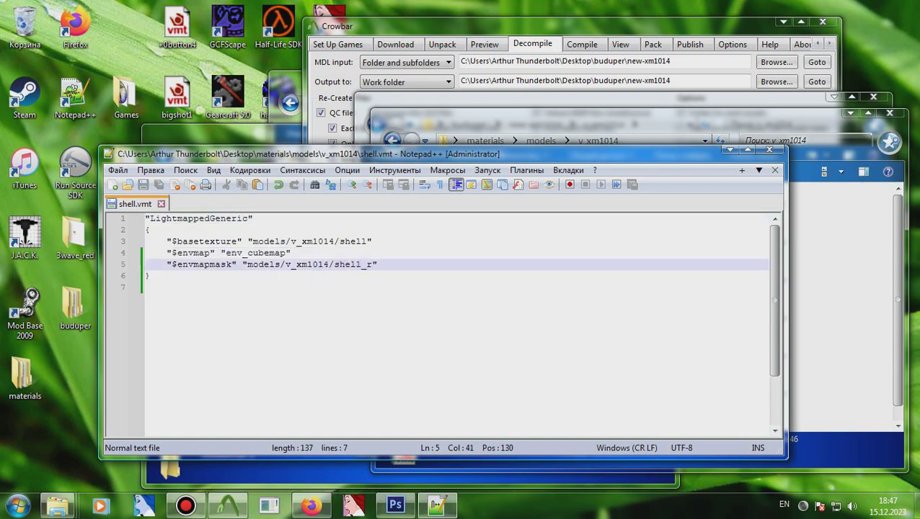
key("ctrl+w")
left_click(769, 150)
Step: Open the barrel, body, extra and shell VTF textures from the v_xm1014 materials folder in Photoshop
left_click_drag(885, 318, 716, 203)
left_click(395, 505)
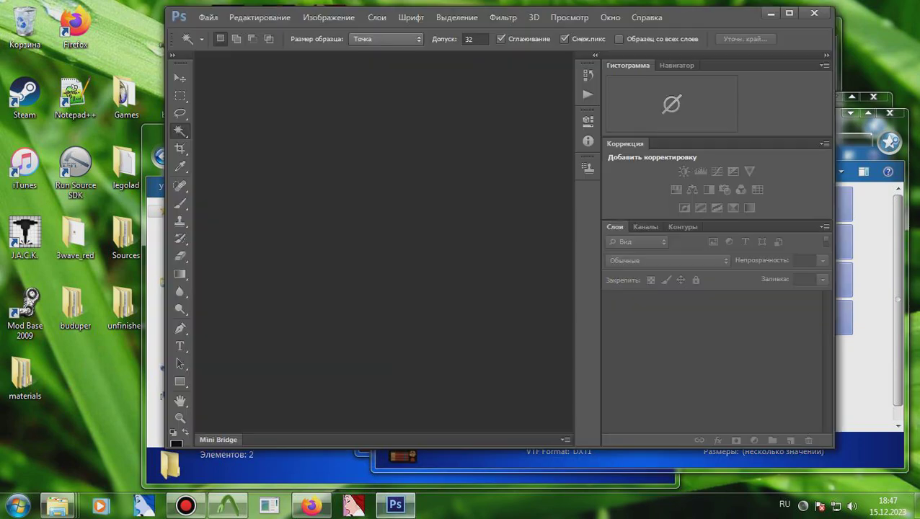
left_click_drag(395, 506, 436, 216)
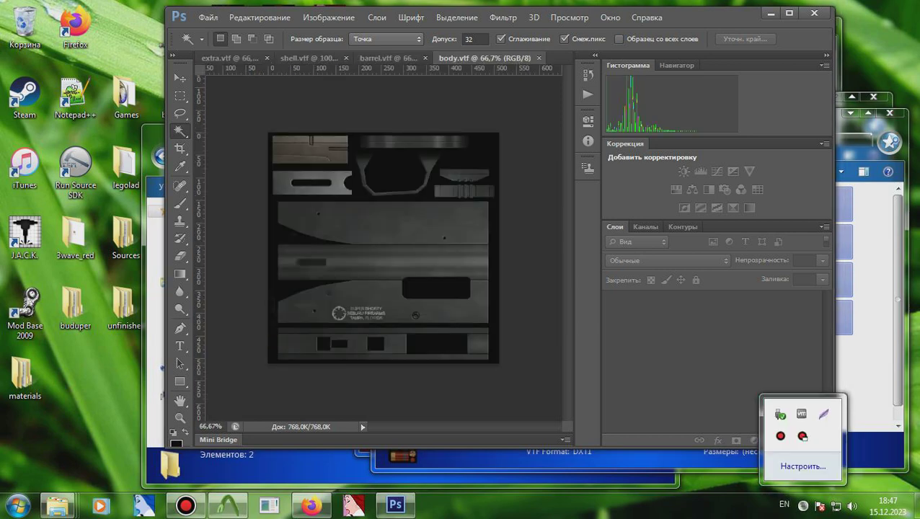
Step: Apply Hue/Saturation to the body texture with saturation -100 and lightness -90
key("ctrl+u")
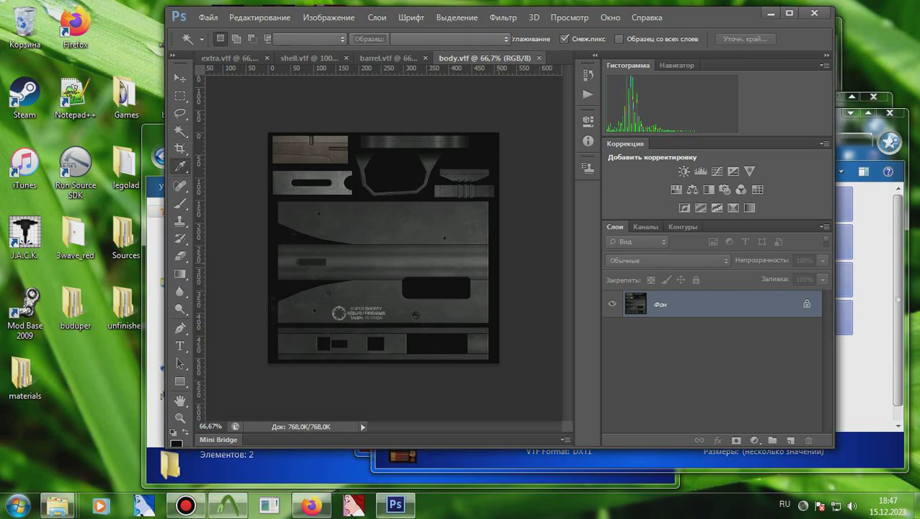
left_click_drag(684, 365, 617, 365)
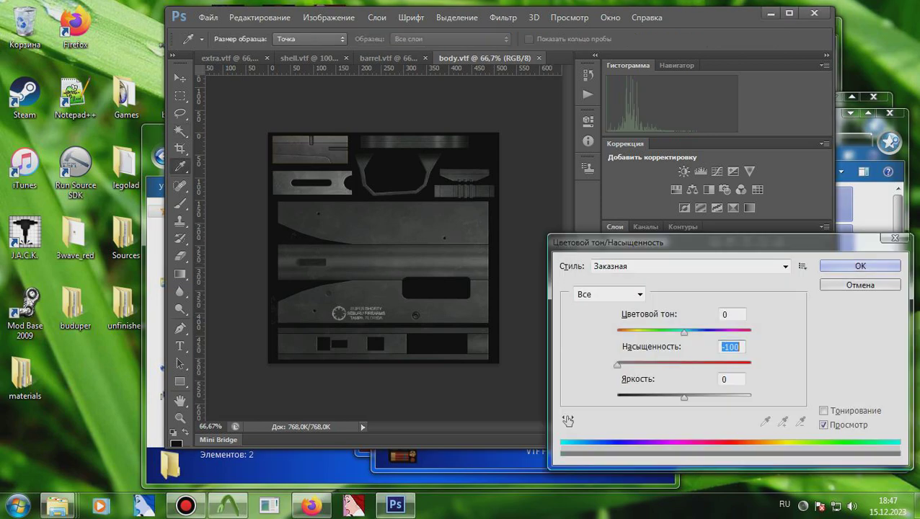
left_click_drag(684, 398, 623, 397)
key("Return")
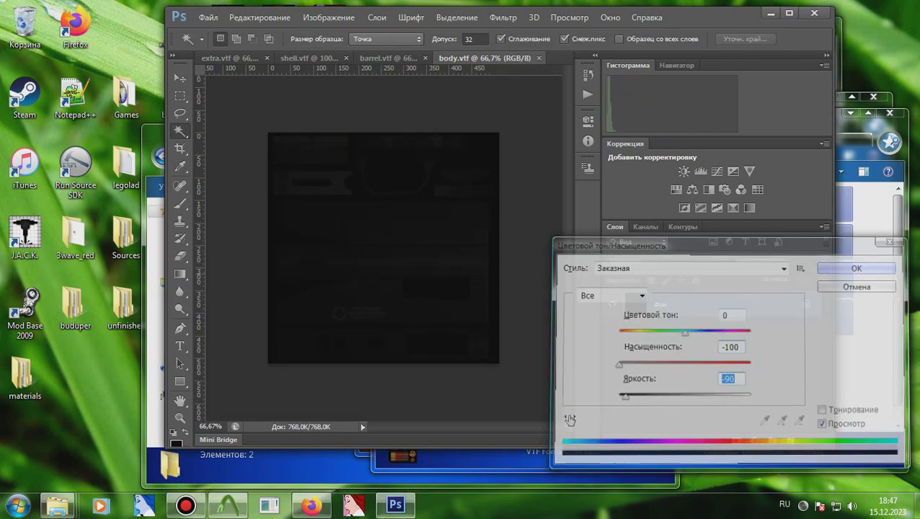
Step: Save the darkened body texture as body_r in VTF format with the default VTF options, and close it
key("ctrl+shift+s")
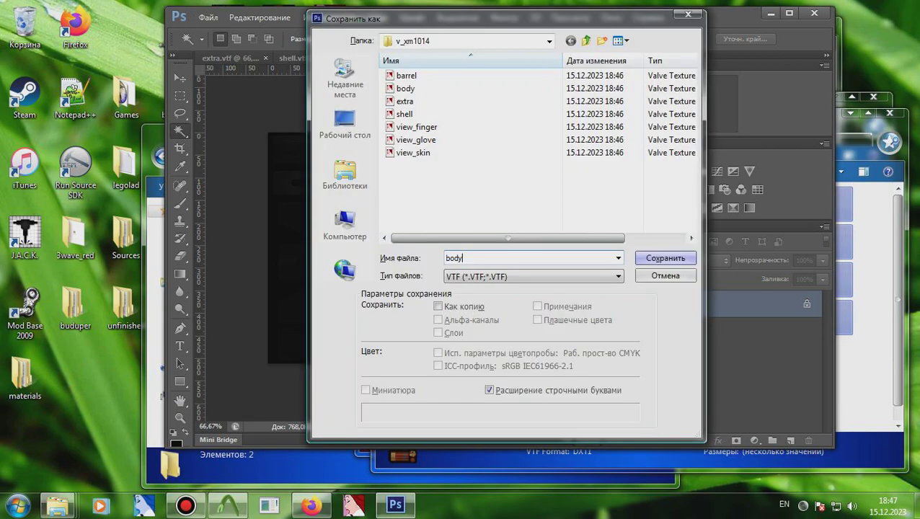
key("Return")
key("Return")
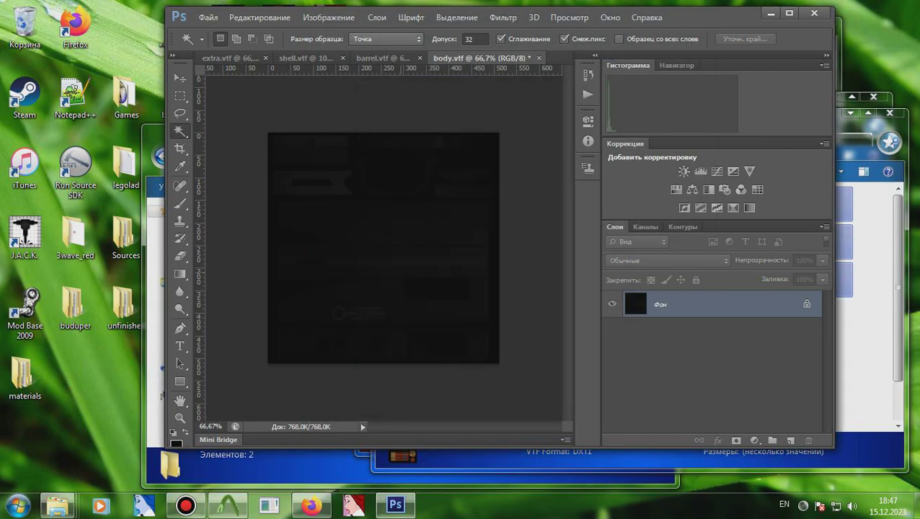
key("ctrl+w")
Step: Apply Hue/Saturation to the barrel texture, fully desaturating it to -100 and strongly lowering its lightness
key("ctrl+u")
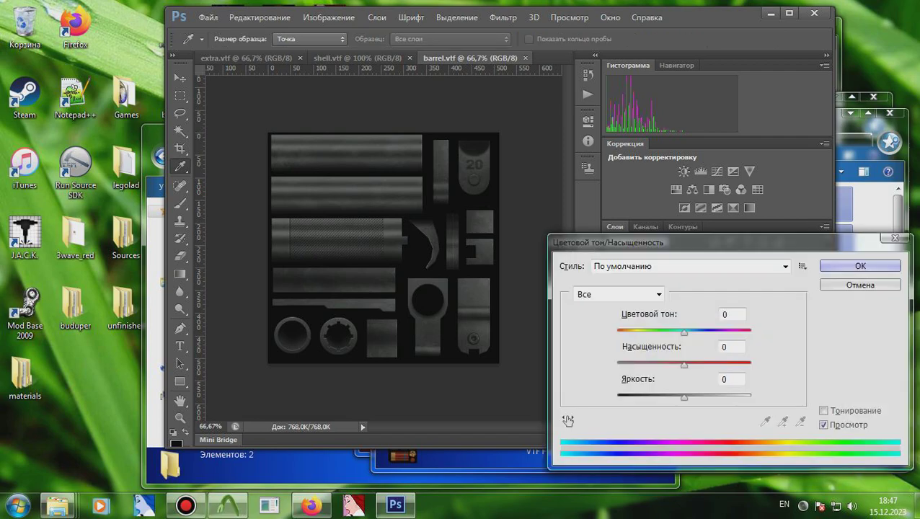
left_click_drag(684, 364, 617, 365)
left_click_drag(684, 397, 627, 397)
key("Return")
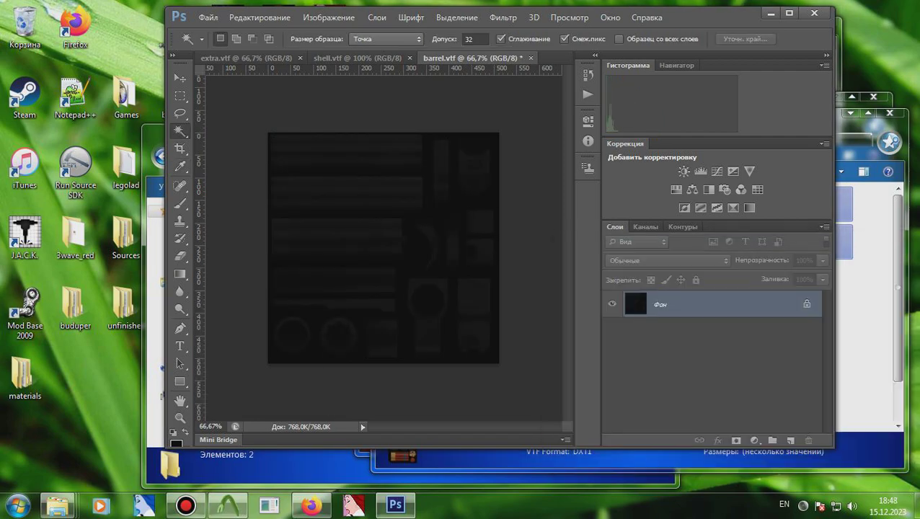
Step: Save the darkened barrel texture as barrel_r in VTF format with DXT1 compression, and close it
key("ctrl+shift+s")
key("Return")
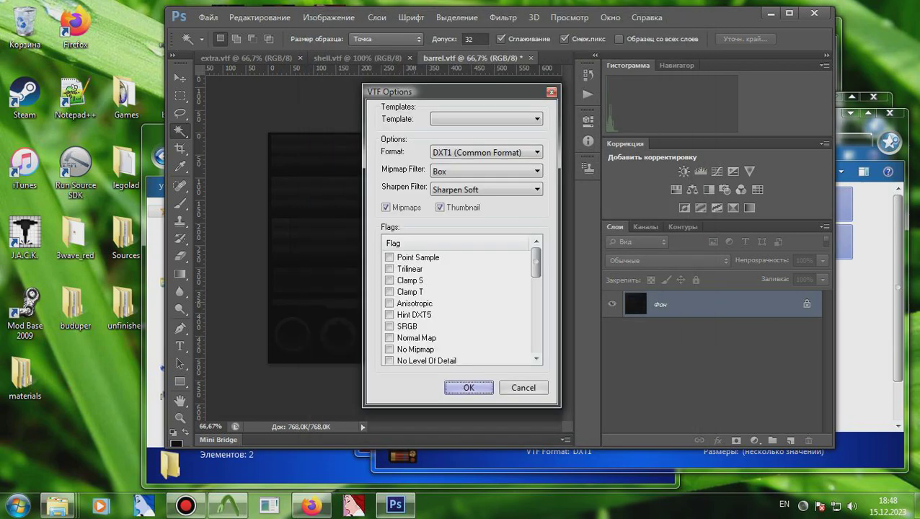
key("Return")
key("ctrl+w")
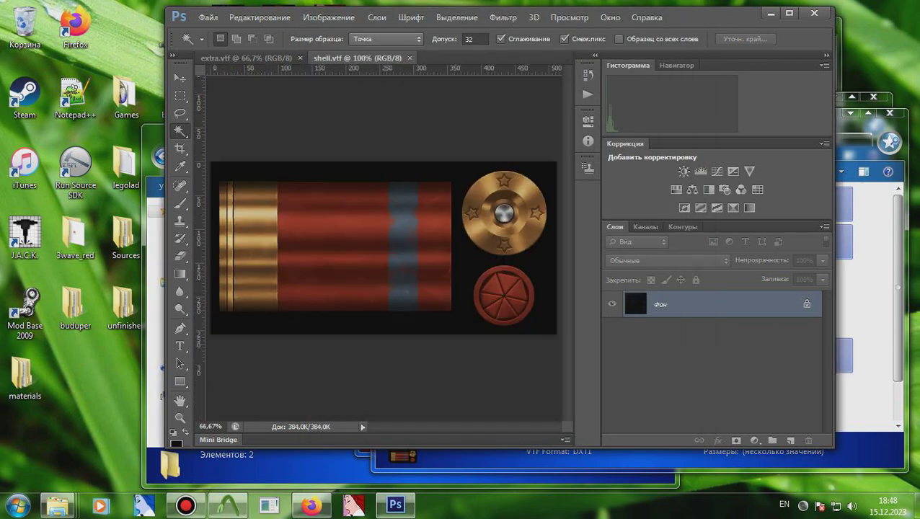
Step: Apply Hue/Saturation to the shell texture with saturation -100 and a strongly lowered lightness
key("i")
key("ctrl+u")
left_click_drag(684, 364, 617, 365)
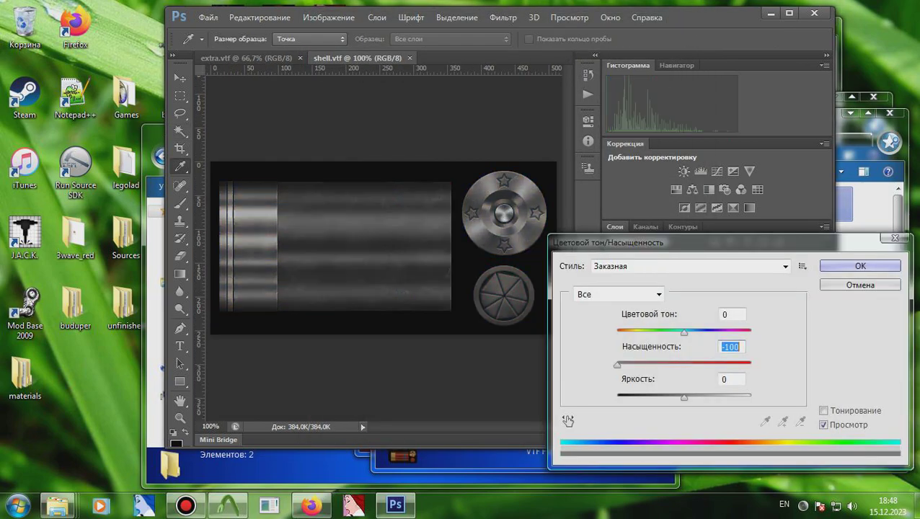
left_click_drag(684, 397, 626, 397)
key("Return")
key("w")
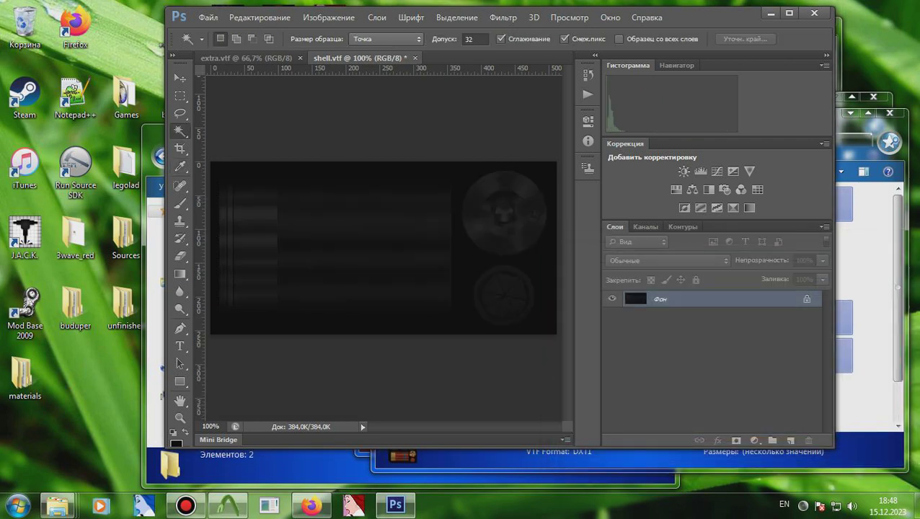
Step: Save the darkened shell texture as shell_r in VTF format and close it
key("ctrl+shift+s")
type("_r")
key("Return")
key("ctrl+w")
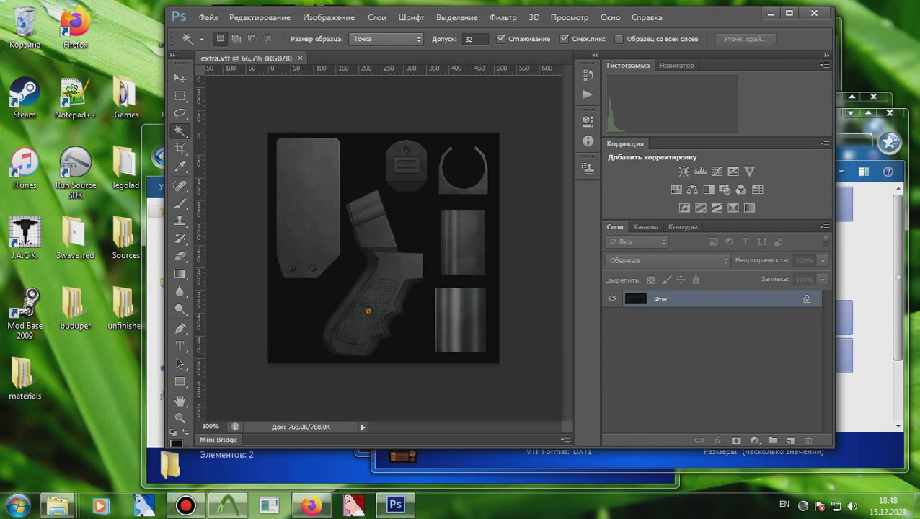
Step: Apply Hue/Saturation to the extra texture with saturation -100 and lightness -82
key("ctrl+u")
left_click_drag(684, 365, 617, 365)
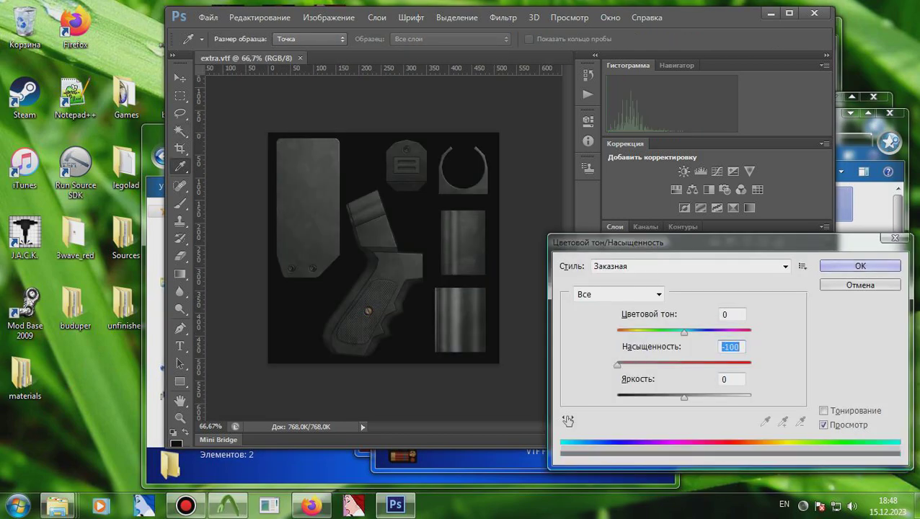
key("Tab")
type("-82")
key("Return")
Step: Save the darkened extra texture as extra_r in VTF format with DXT1 compression, close it, and exit Photoshop
key("ctrl+shift+s")
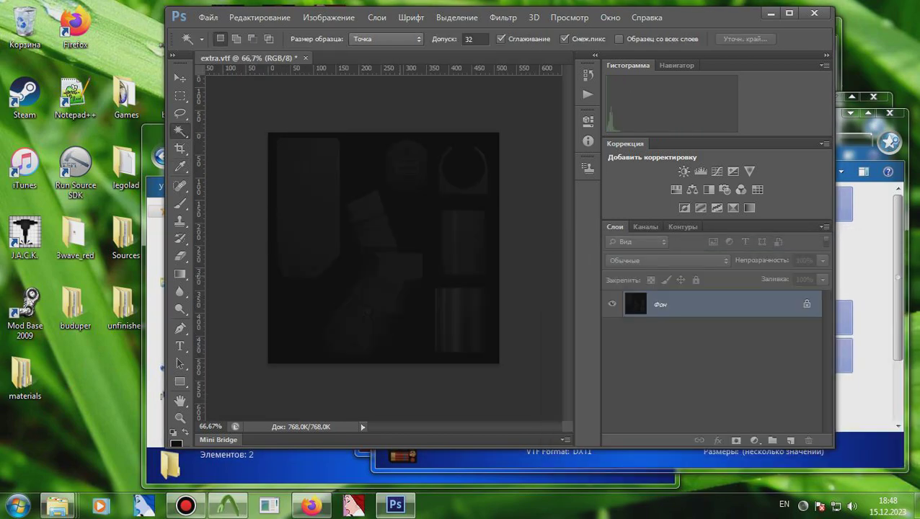
key("Right")
type("_r")
key("Return")
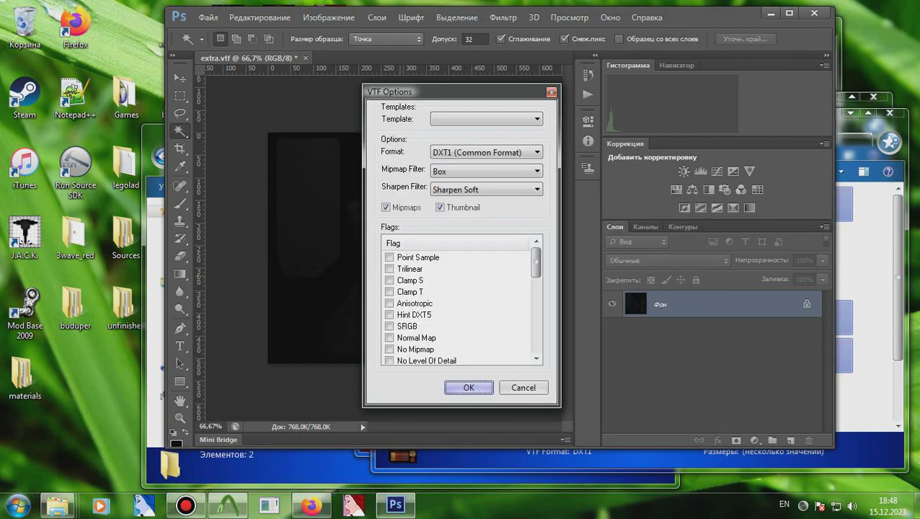
key("Return")
left_click(305, 58)
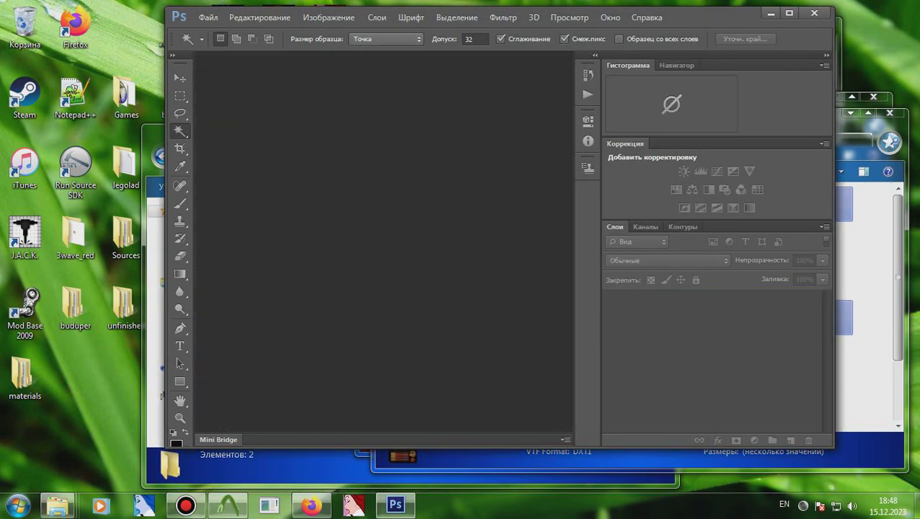
left_click(814, 13)
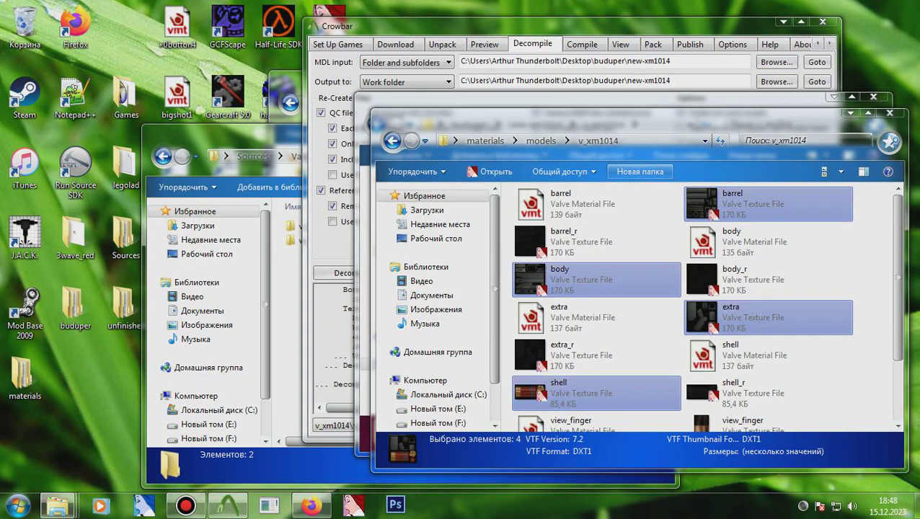
Step: In Notepad++, replace "Lightmappedgeneric" with "vertexlitgeneric" in all files of the materials\models\v_xm1014 folder, then close the editor
left_click(660, 141)
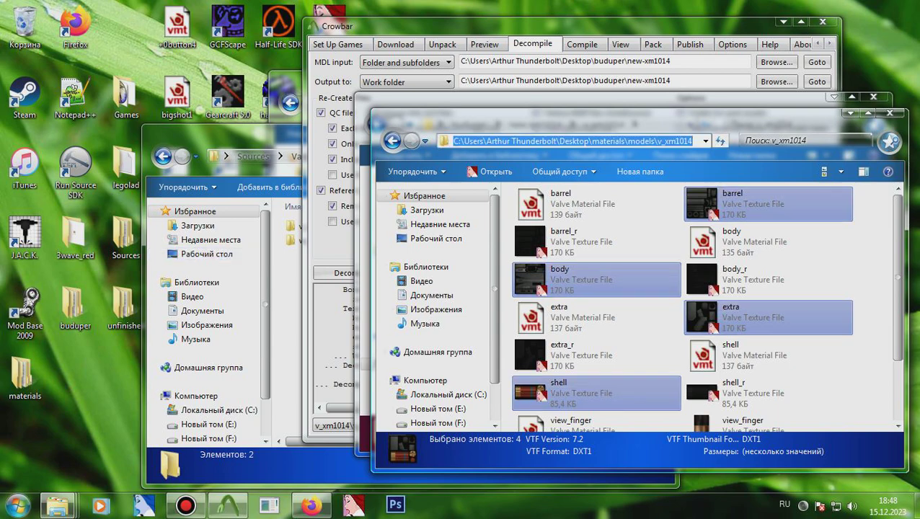
left_click(18, 506)
left_click(55, 199)
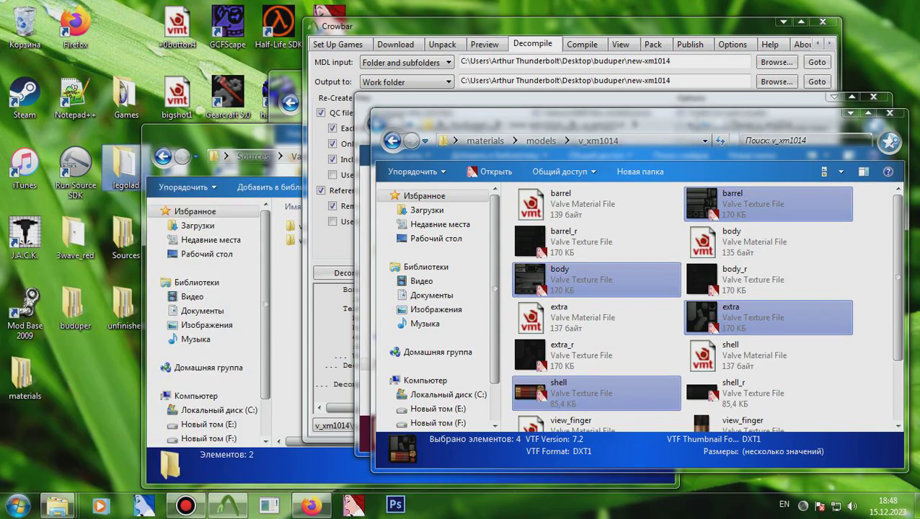
key("ctrl+f")
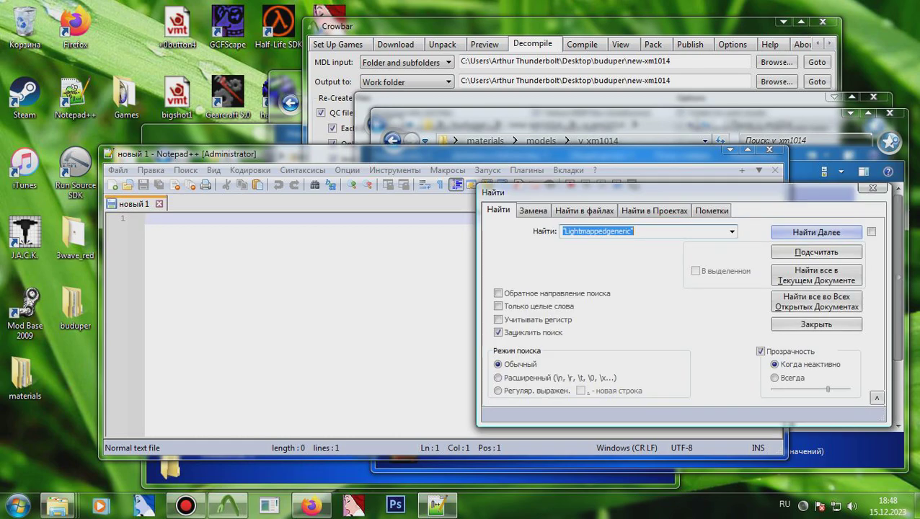
left_click(584, 210)
left_click_drag(693, 290, 535, 290)
key("ctrl+v")
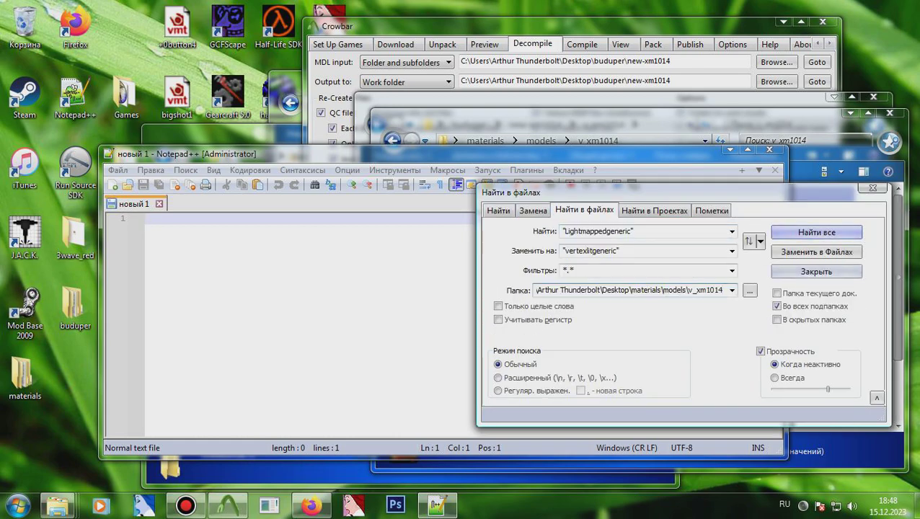
left_click(816, 252)
left_click(503, 327)
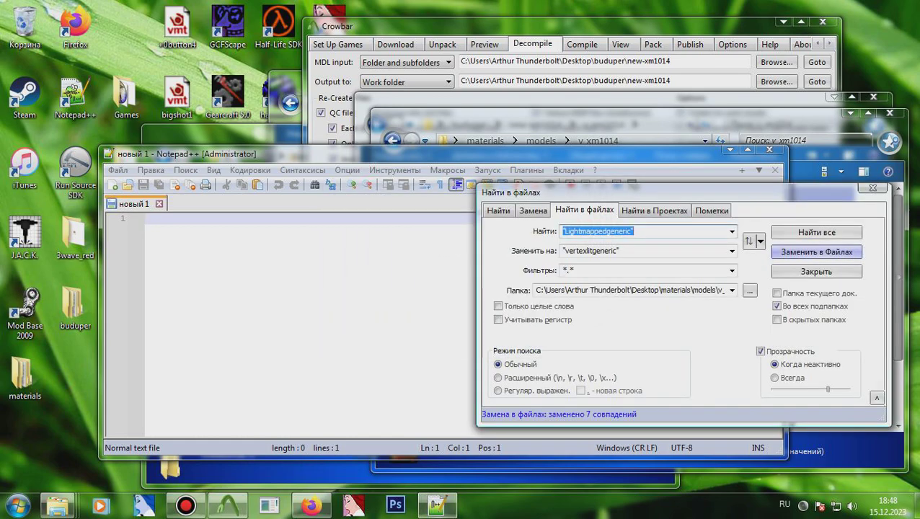
left_click(769, 150)
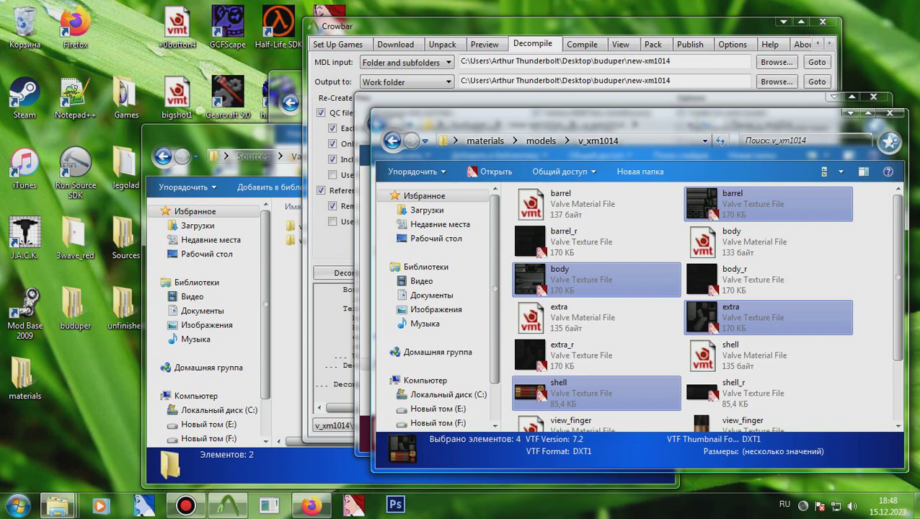
Step: Close the materials folder window and open the decompiled v_xm1014 QC file from buduper\new-xm1014\v_xm1014 in Notepad
left_click(890, 113)
left_click(758, 297)
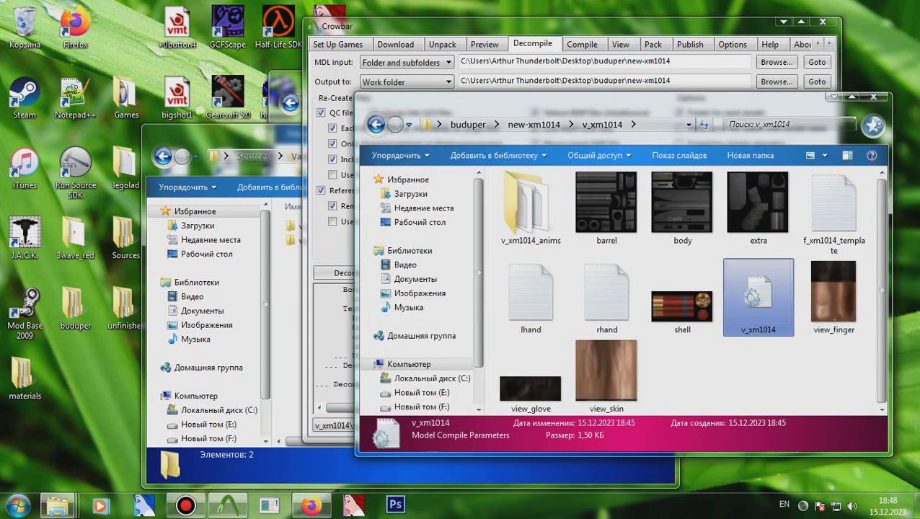
double_click(759, 297)
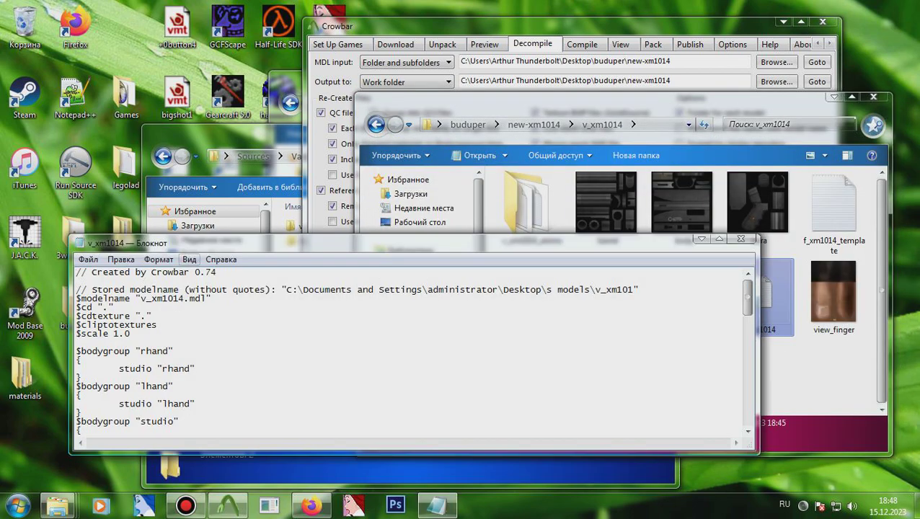
Step: Move the QC text window aside and open the v_shot_xm1014 folder of the vanilla XM1014 sources
left_click_drag(191, 244, 519, 134)
left_click(288, 289)
double_click(331, 227)
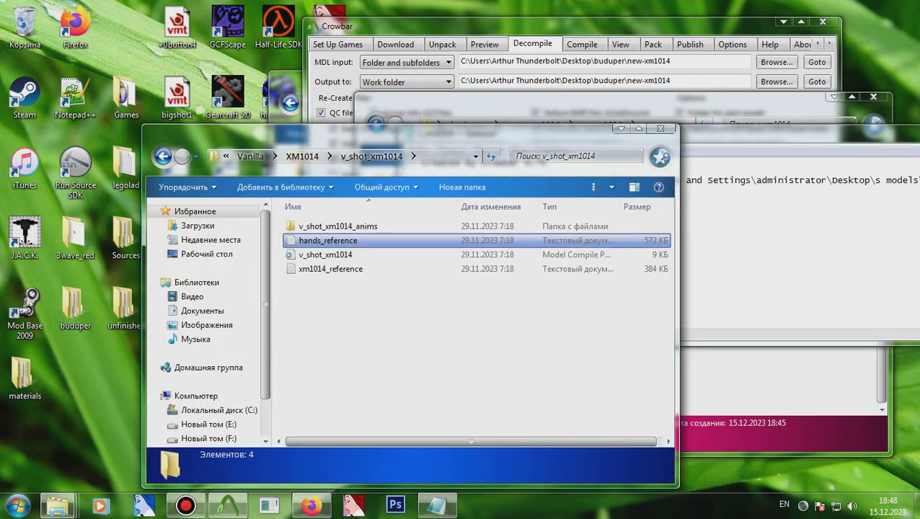
Step: Open the vanilla v_shot_xm1014 QC and replace the $modelname line in the v_xm1014 QC with its "weapons\v_shot_xm1014.mdl" line
double_click(317, 254)
left_click_drag(282, 290, 75, 290)
key("ctrl+c")
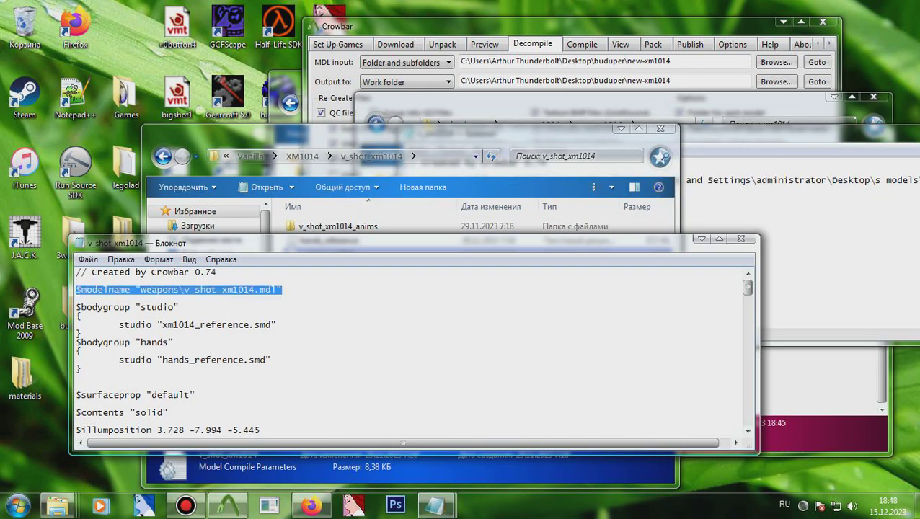
left_click(728, 190)
left_click_drag(728, 190, 404, 163)
key("ctrl+v")
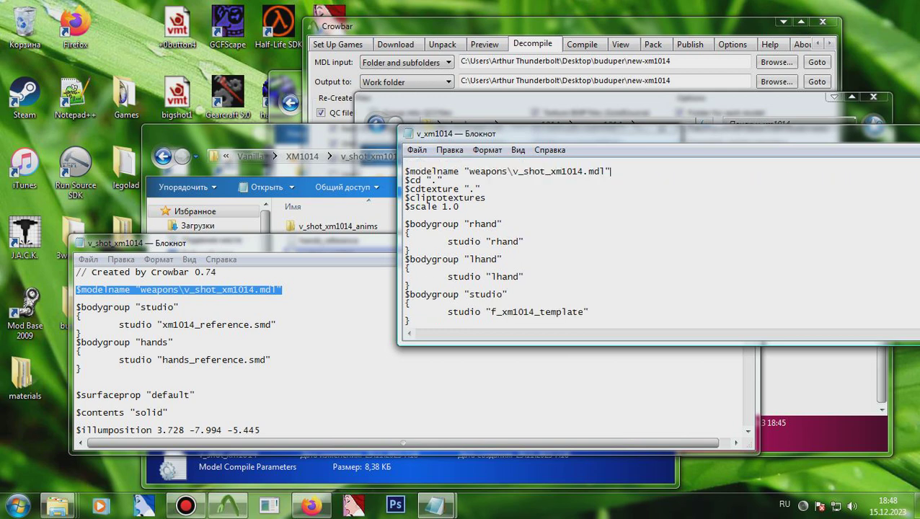
Step: Remove the $cdtexture and $cliptotextures lines from the v_xm1014 QC and replace $flags 0 with $cdmaterials "models\v_xm1014\"
left_click_drag(486, 198, 405, 189)
key("BackSpace")
key("BackSpace")
scroll(447, 249, "down", 2)
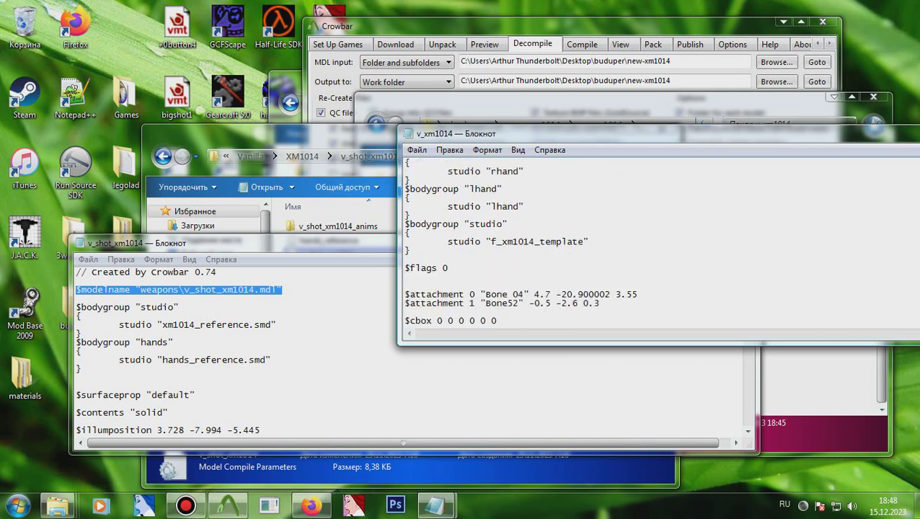
left_click_drag(449, 268, 405, 268)
key("alt+shift")
type("$cdmateria")
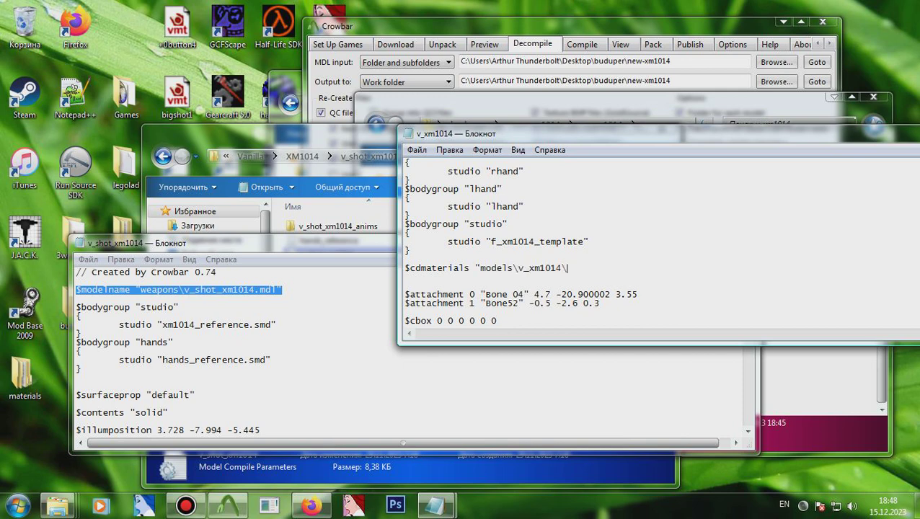
Step: Replace the draw sequence's event and fps lines with the vanilla block containing ACT_VM_DRAW, Weapon_DEagle.Deploy, fadein 0.2, fadeout 0.2, snap and fps 30
scroll(476, 249, "down", 16)
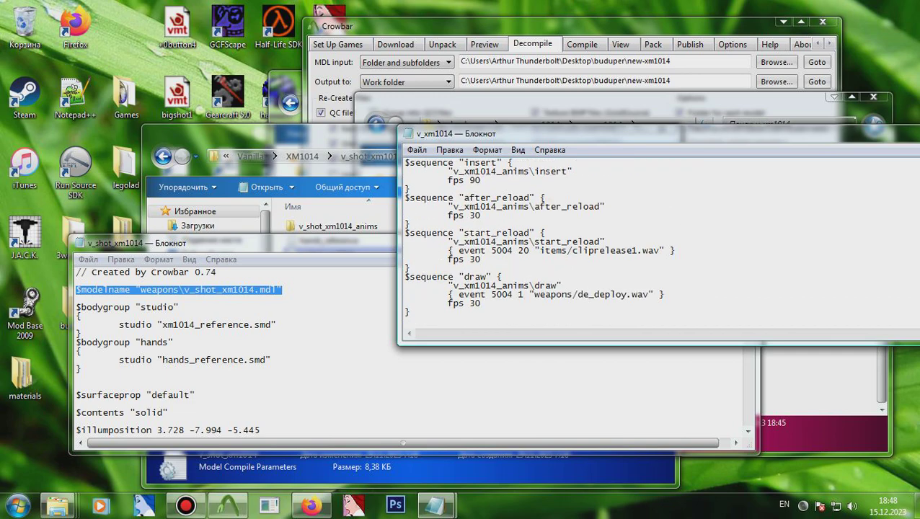
left_click(411, 385)
scroll(411, 386, "down", 20)
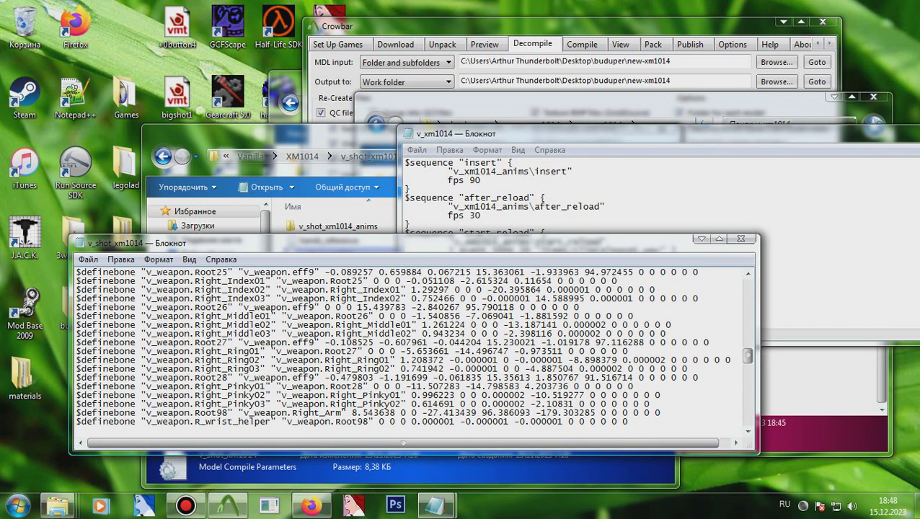
scroll(206, 304, "down", 9)
key("shift+Up")
key("shift+Up")
key("shift+Up")
key("shift+Up")
key("shift+Up")
key("shift+Up")
key("shift+Up")
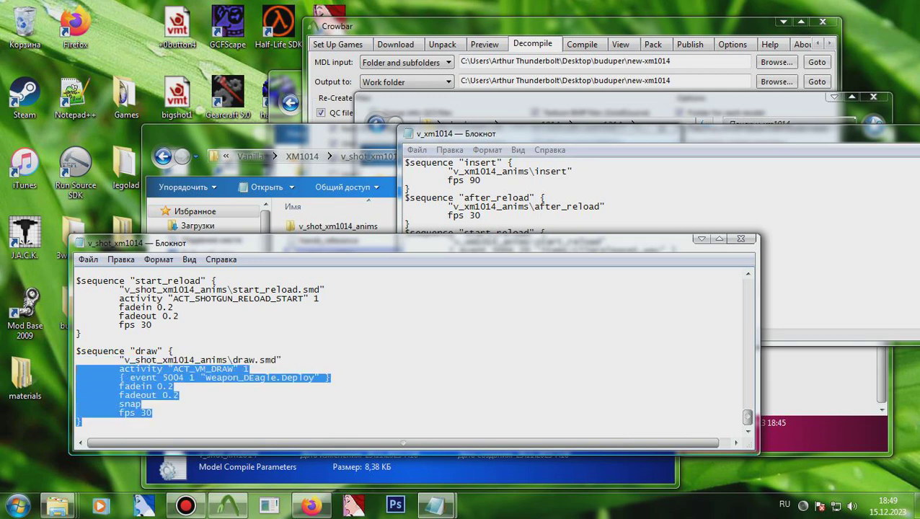
left_click(507, 171)
key("shift+Up")
key("shift+Up")
key("shift+Up")
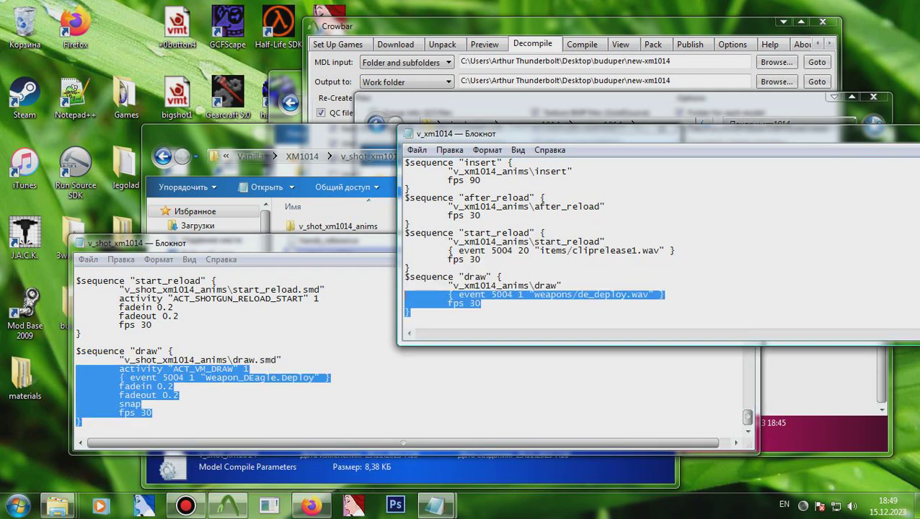
type("activity \"ACT_VM_DRAW\" 1 \t{ event 5004 1 \"Weapon_DEagle.Deploy\" } \tfadein 0.2 \tfadeout 0.2 \tsnap \tfps 30 }")
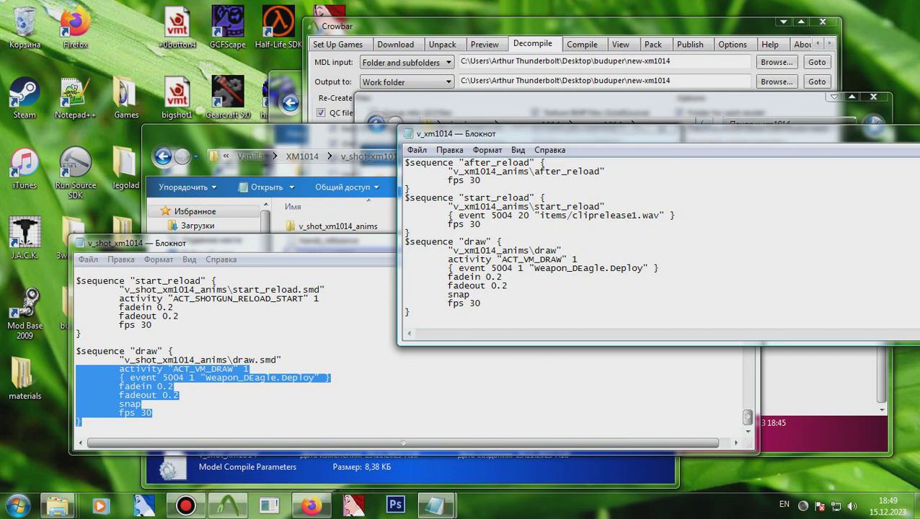
Step: Replace the start_reload sequence's event and fps lines with the vanilla block containing ACT_SHOTGUN_RELOAD_START, fadein 0.2, fadeout 0.2 and fps 30
scroll(538, 242, "up", 1)
left_click(153, 325)
key("Down")
key("shift+Up")
key("shift+Up")
key("shift+Up")
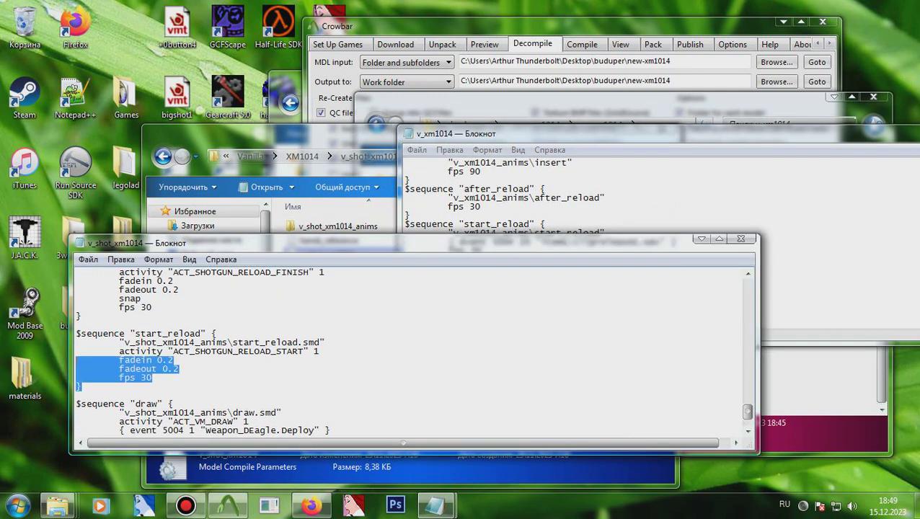
key("shift+Up")
key("ctrl+c")
left_click(519, 198)
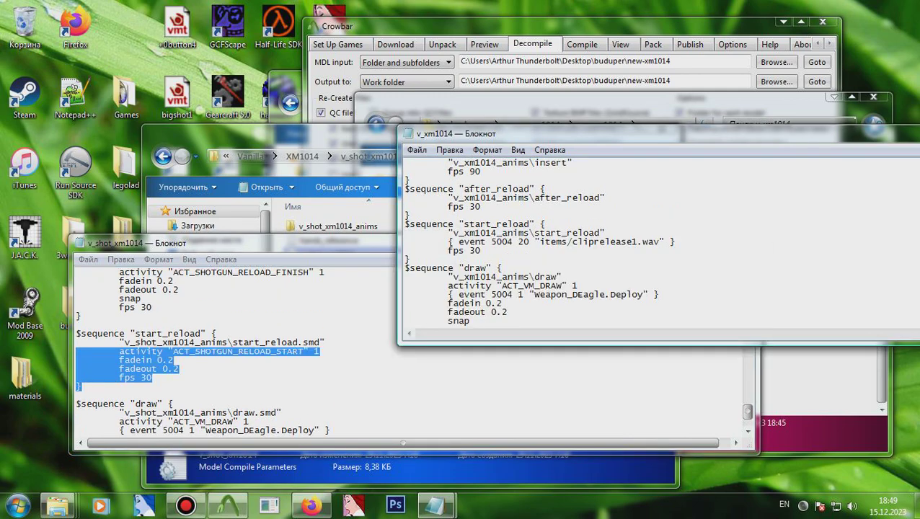
left_click(533, 258)
key("shift+Up")
key("shift+Up")
key("shift+Up")
key("shift+Down")
key("ctrl+v")
Step: Replace the after_reload sequence's fps line with the vanilla block containing ACT_SHOTGUN_RELOAD_FINISH, fadein 0.2, fadeout 0.2, snap and fps 30
scroll(542, 220, "up", 1)
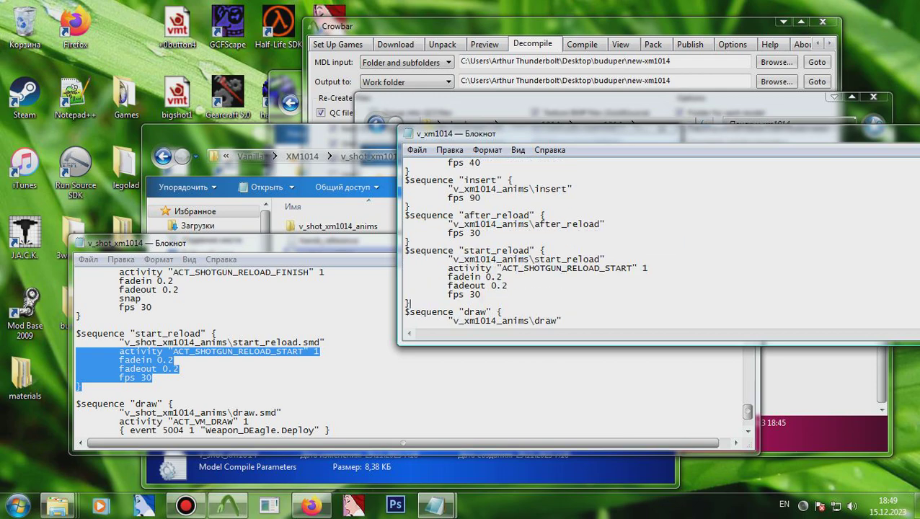
left_click(245, 345)
scroll(245, 344, "up", 4)
key("shift+Up")
key("shift+Up")
key("shift+Up")
key("shift+Up")
key("ctrl+c")
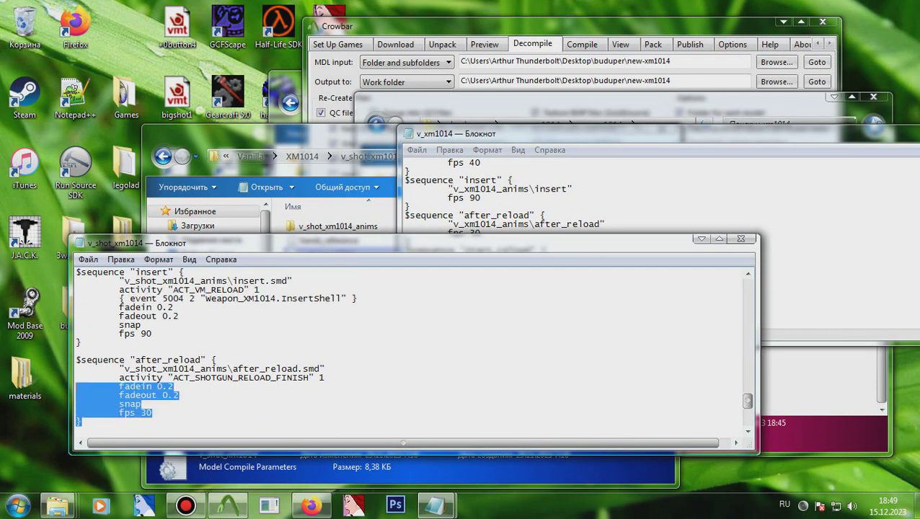
key("alt+Tab")
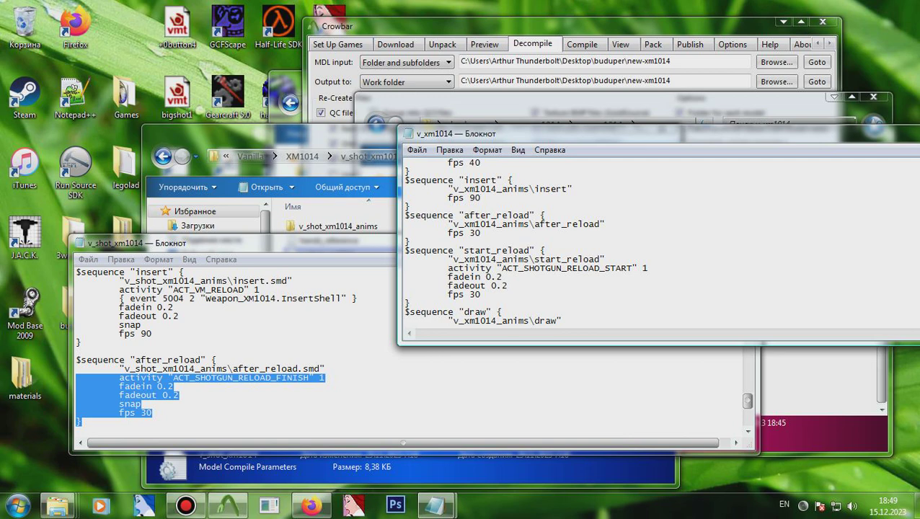
key("shift+Up")
key("ctrl+v")
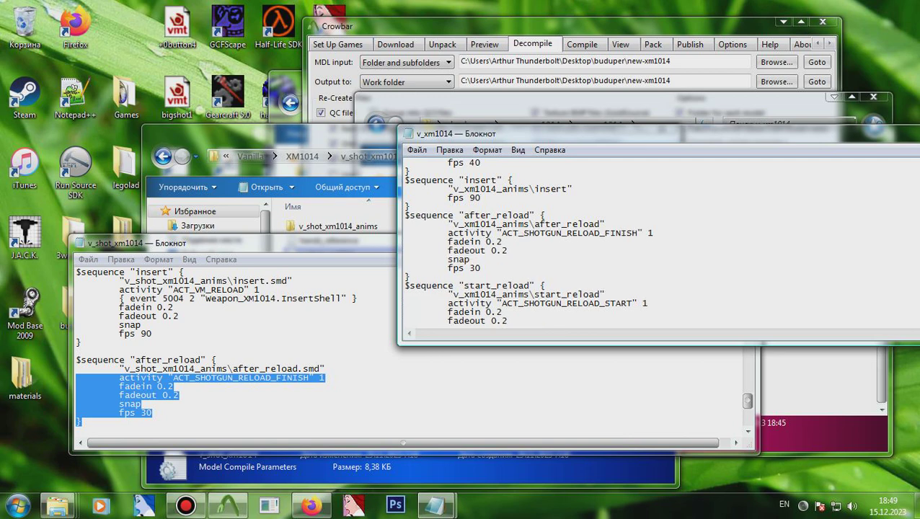
Step: Replace the insert sequence's fps line with the vanilla block containing ACT_VM_RELOAD, the Weapon_XM1014.InsertShell event, fades of 0.2, snap and fps 90
scroll(526, 242, "up", 2)
left_click(218, 360)
scroll(217, 360, "up", 1)
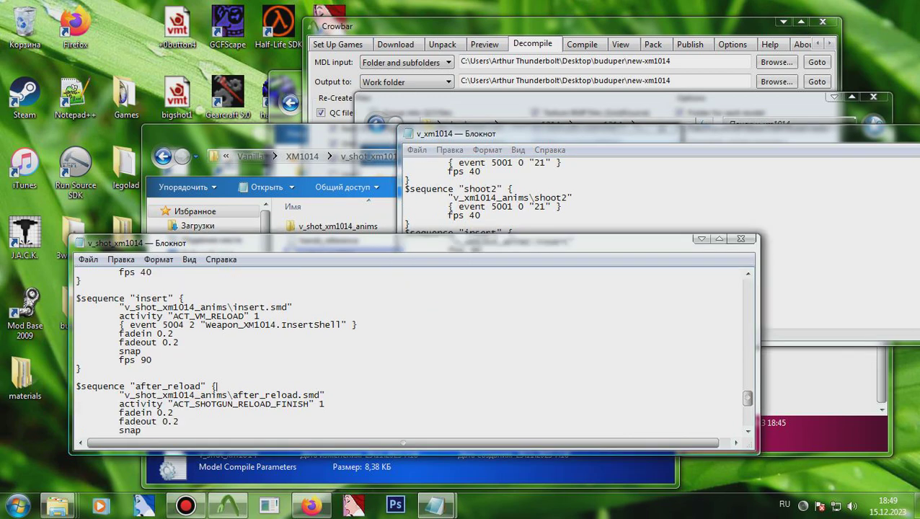
left_click_drag(82, 369, 79, 325)
key("shift+Up")
key("ctrl+c")
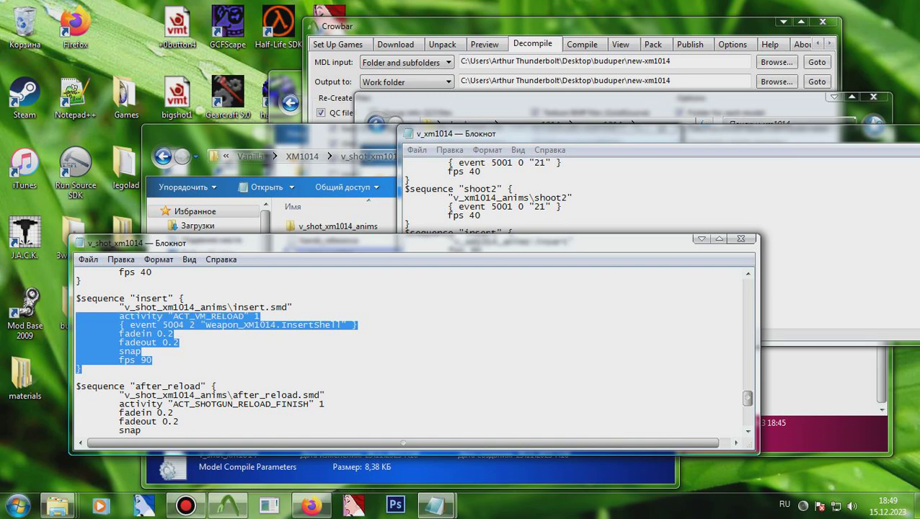
key("alt+Tab")
key("ctrl+v")
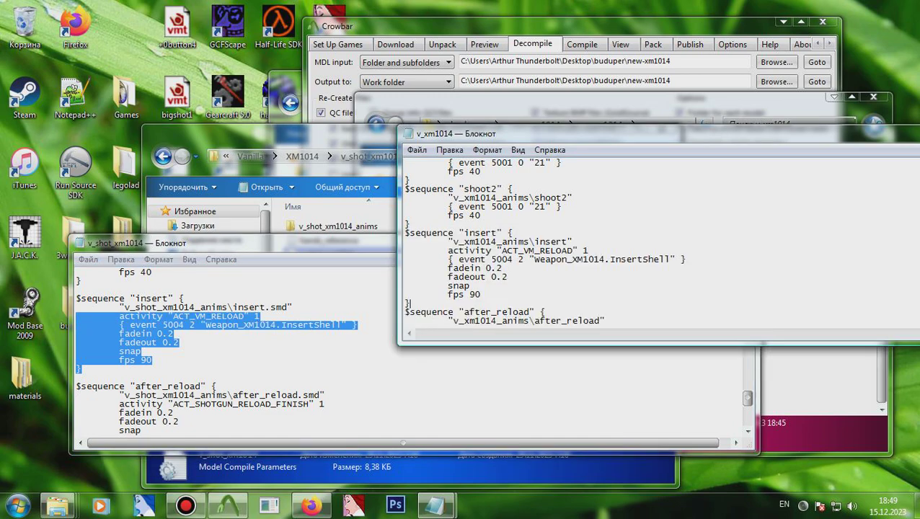
Step: Replace the shoot2 sequence's event and fps lines with the vanilla ACT_VM_PRIMARYATTACK block, including event 5001 0 "1" and "EjectBrass_12gauge 2 90"
scroll(577, 241, "up", 2)
left_click(289, 334)
scroll(288, 334, "up", 3)
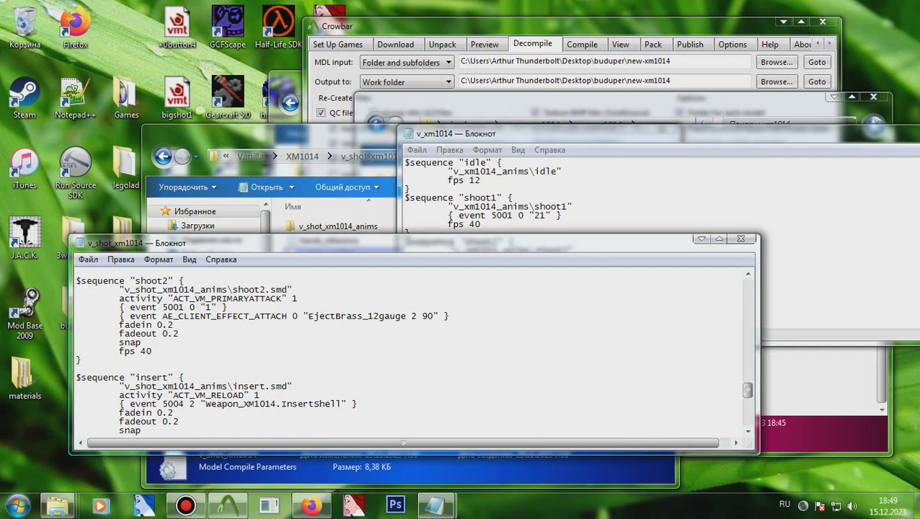
left_click_drag(85, 360, 84, 298)
key("ctrl+c")
left_click(502, 207)
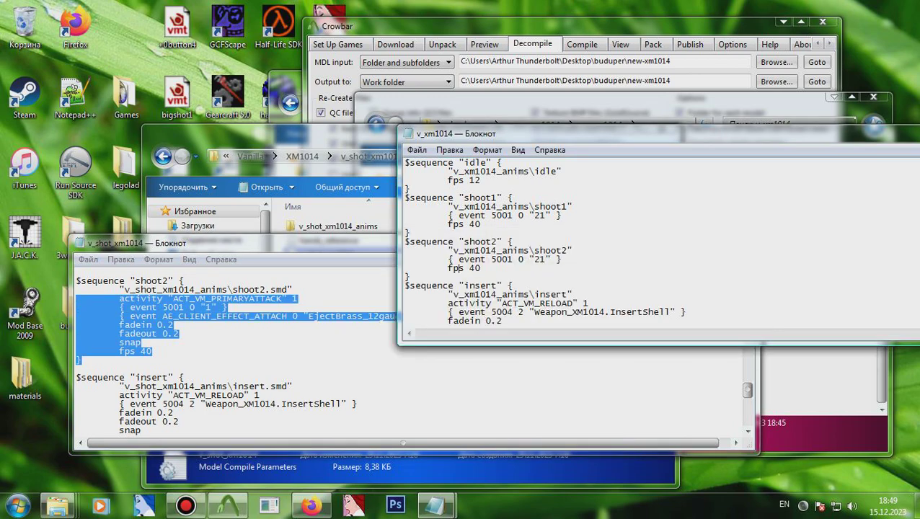
left_click_drag(459, 268, 405, 259)
key("ctrl+v")
Step: Replace the shoot1 sequence's event and fps lines with the vanilla ACT_VM_PRIMARYATTACK block, including event 5001 0 "1" and "EjectBrass_12gauge 2 95"
left_click(303, 360)
scroll(303, 360, "up", 4)
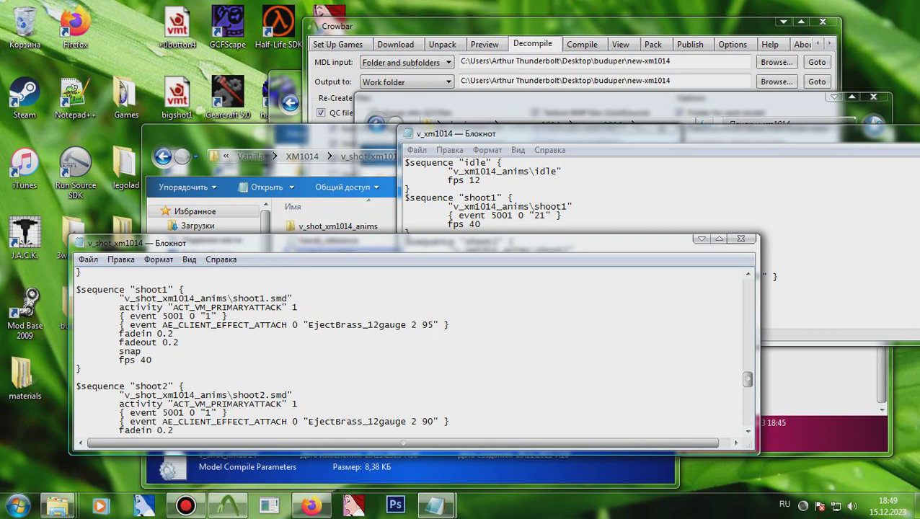
left_click_drag(80, 369, 119, 307)
key("ctrl+c")
left_click(518, 207)
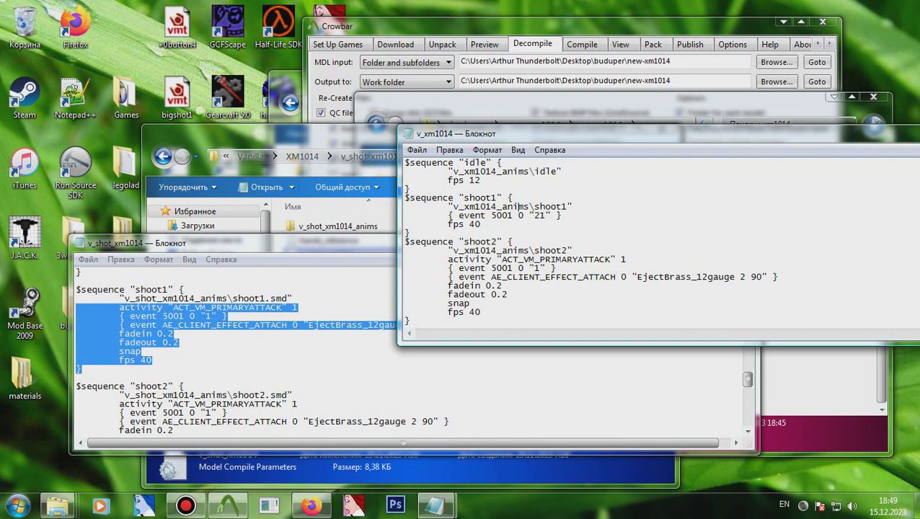
left_click_drag(406, 225, 406, 215)
key("ctrl+v")
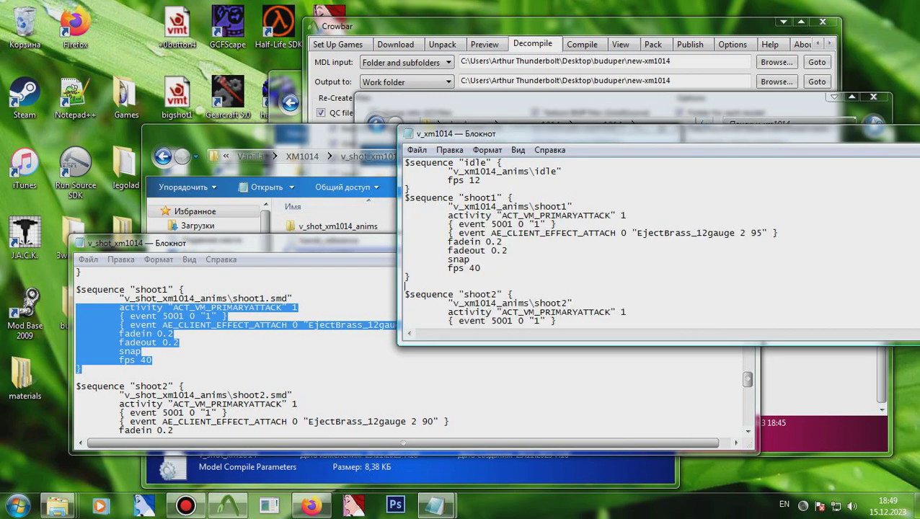
Step: Copy the vanilla idle block with ACT_VM_IDLE, fades of 0.2 and fps 12, close the vanilla QC, and paste the block into the idle sequence
scroll(433, 223, "up", 3)
left_click(303, 360)
scroll(303, 361, "up", 4)
left_click_drag(82, 378, 79, 342)
key("ctrl+c")
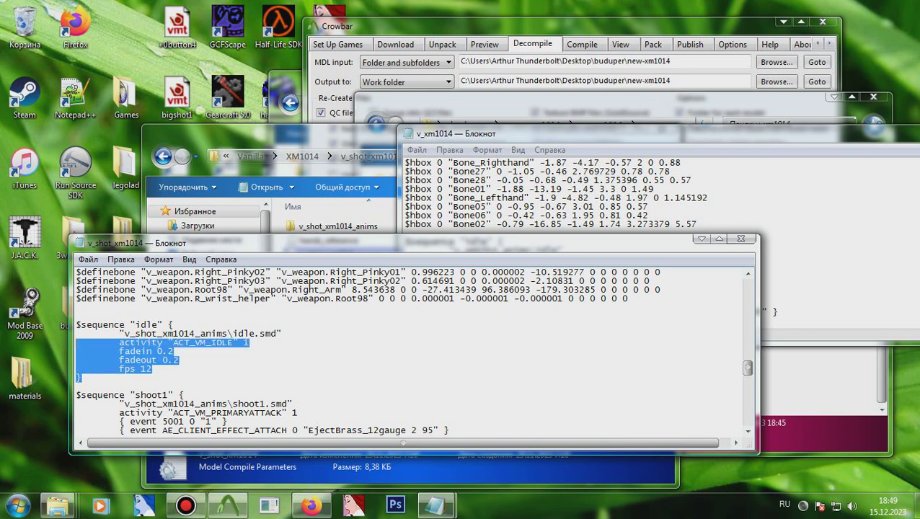
left_click(741, 238)
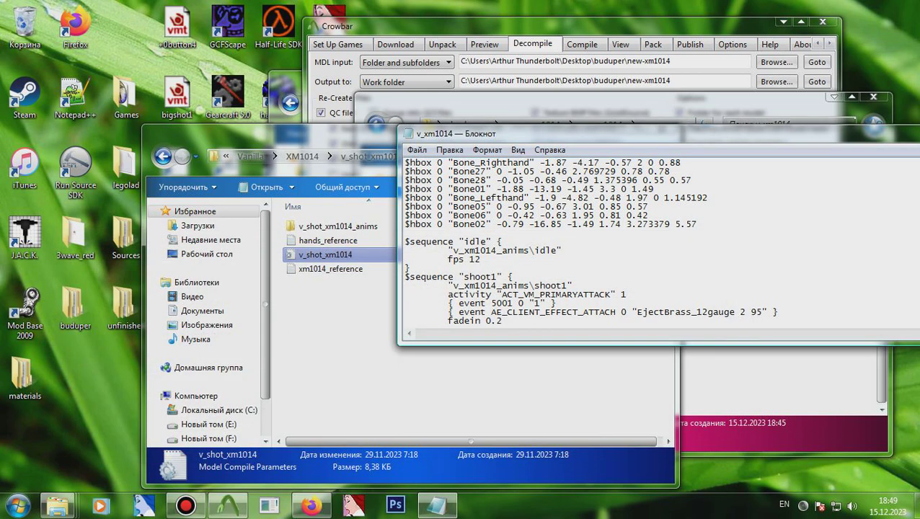
key("ctrl+v")
Step: Close the edited v_xm1014 QC with its changes saved and bring up its folder
left_click_drag(613, 134, 340, 189)
left_click(795, 185)
left_click(710, 106)
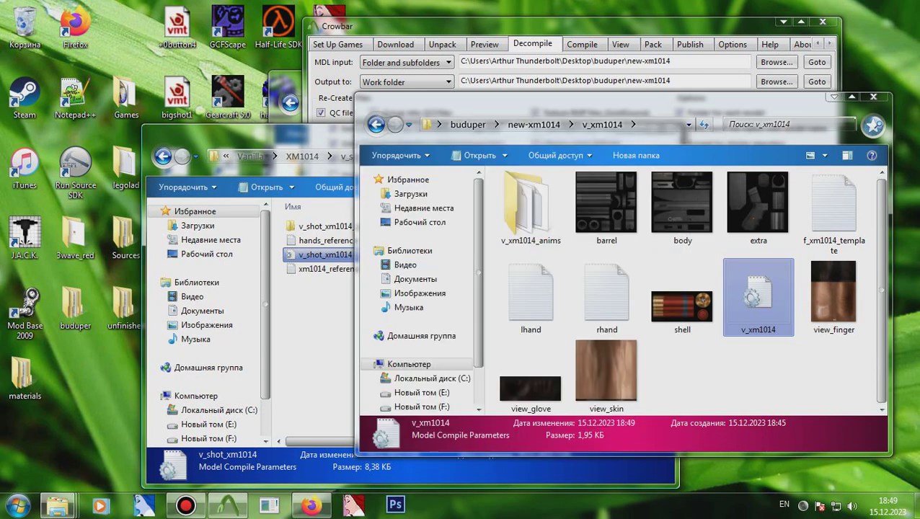
Step: In Crowbar, set both the QC input and compile output to the buduper\new-xm1014\v_xm1014 folder and compile for Counter-Strike: Source
left_click(669, 125)
key("ctrl+c")
left_click(582, 44)
left_click(608, 62)
key("ctrl+a")
key("ctrl+v")
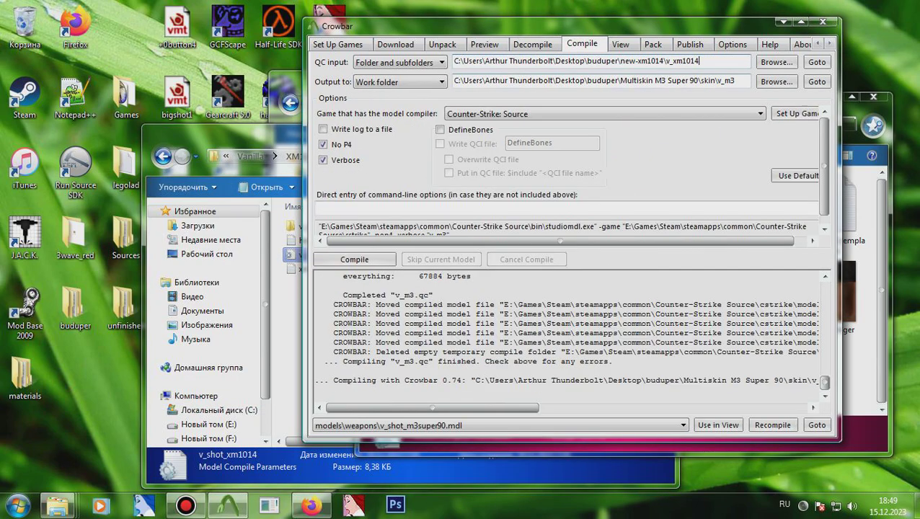
left_click(608, 80)
key("ctrl+a")
key("ctrl+v")
left_click(354, 259)
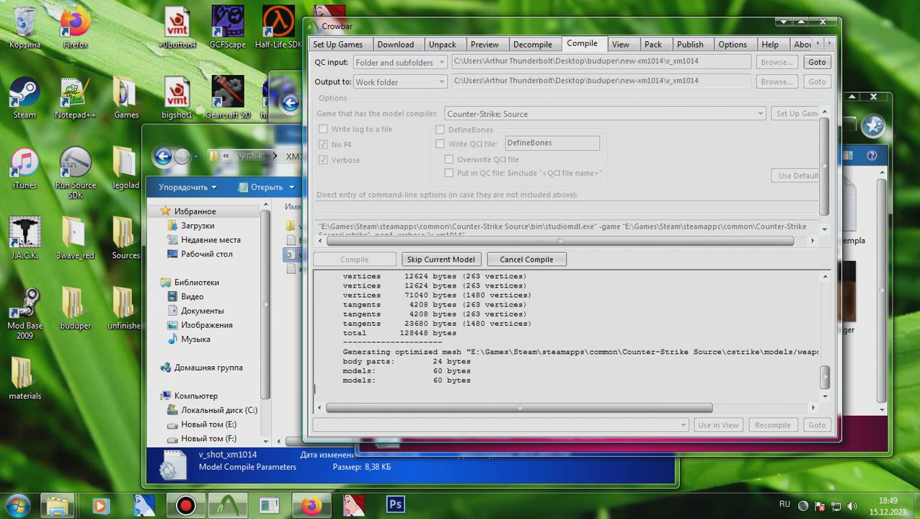
Step: Select the compiled models folder in v_xm1014 for transfer and go back to the new-xm1014 folder
left_click(864, 434)
left_click(531, 208)
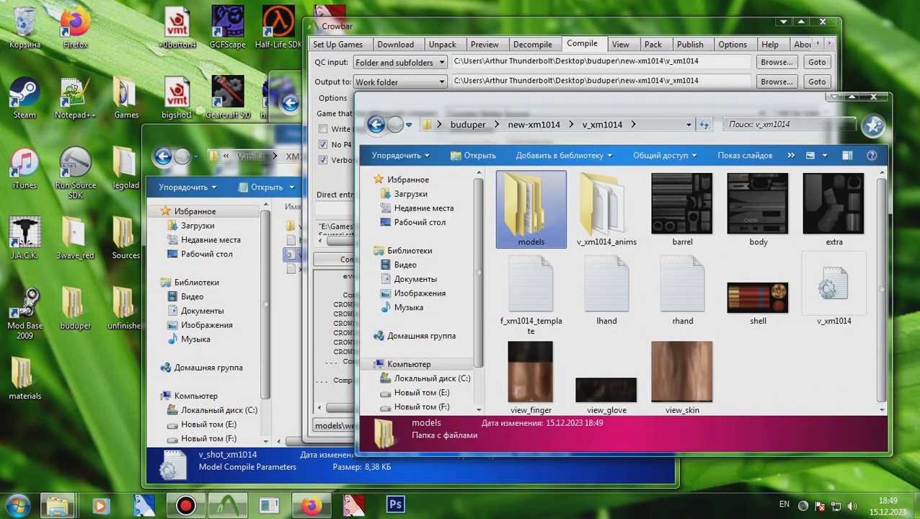
left_click(534, 125)
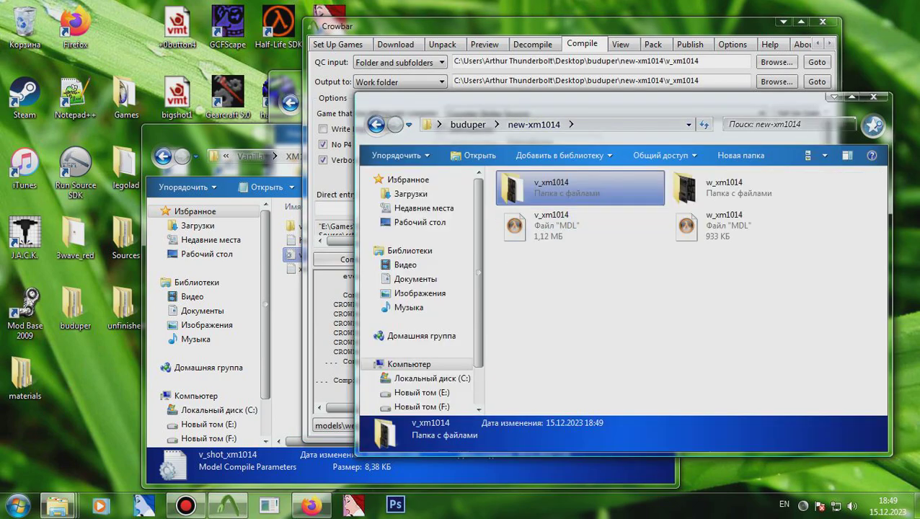
Step: Delete the original v_xm1014 and w_xm1014 MDL files from the new-xm1014 folder
right_click(560, 292)
left_click(601, 346)
left_click_drag(784, 290, 564, 224)
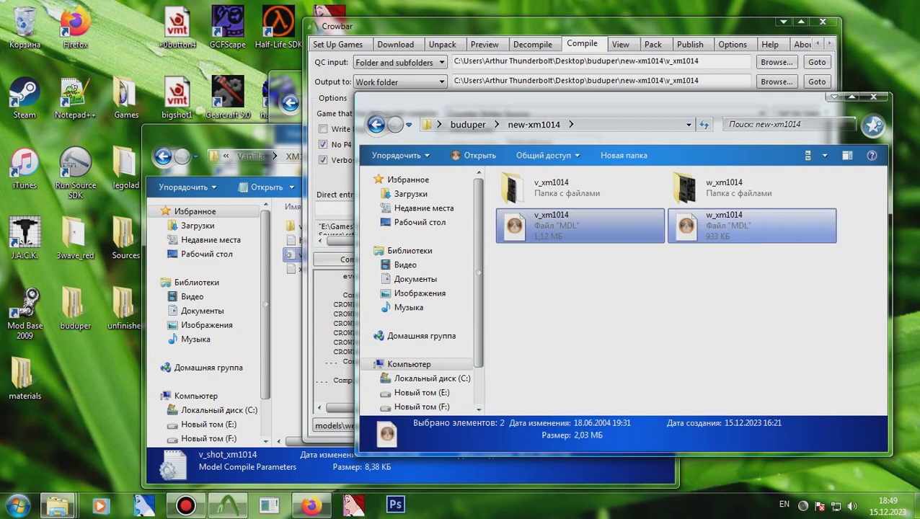
key("Delete")
key("Return")
Step: Create a folder named addon in new-xm1014 and paste the compiled models folder into it
right_click(570, 249)
mouse_move(607, 412)
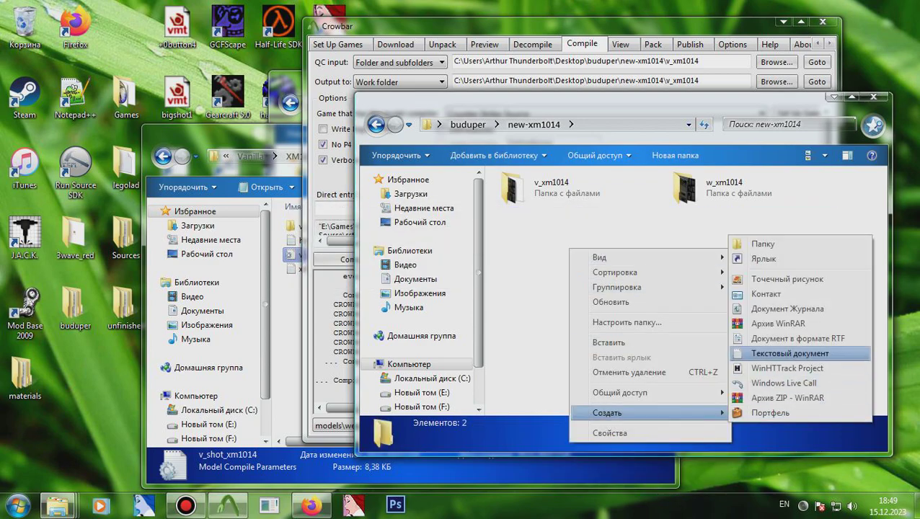
left_click(750, 244)
type("addon")
key("Return")
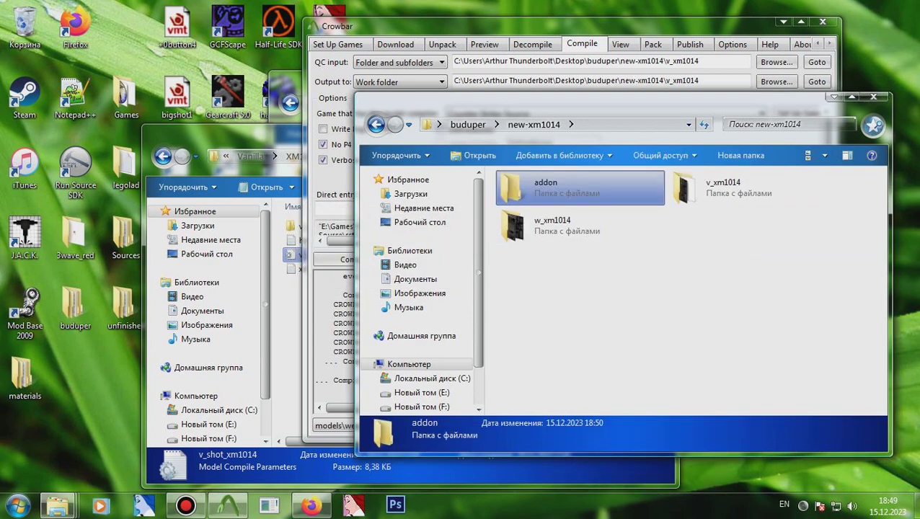
key("Return")
key("ctrl+v")
Step: Move the materials folder from the desktop into the addon folder and return to new-xm1014
left_click(24, 376)
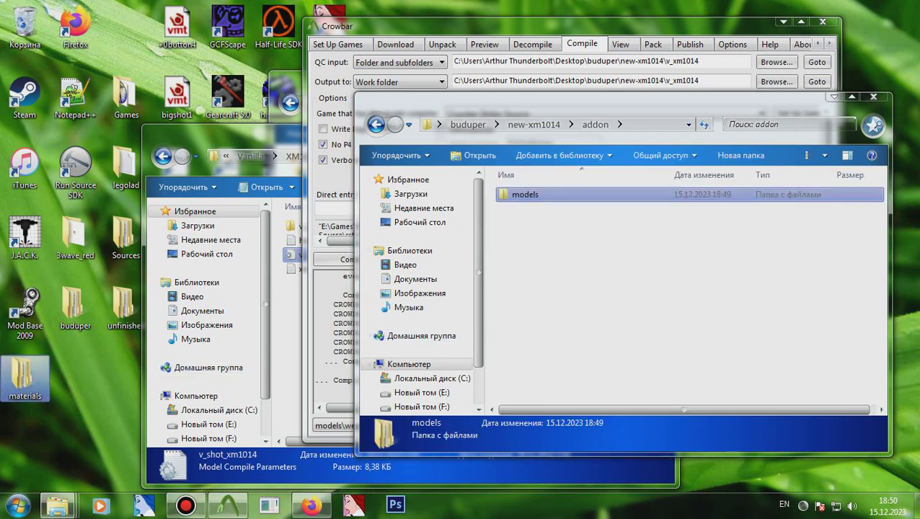
key("ctrl+x")
left_click(613, 289)
key("ctrl+v")
left_click(533, 125)
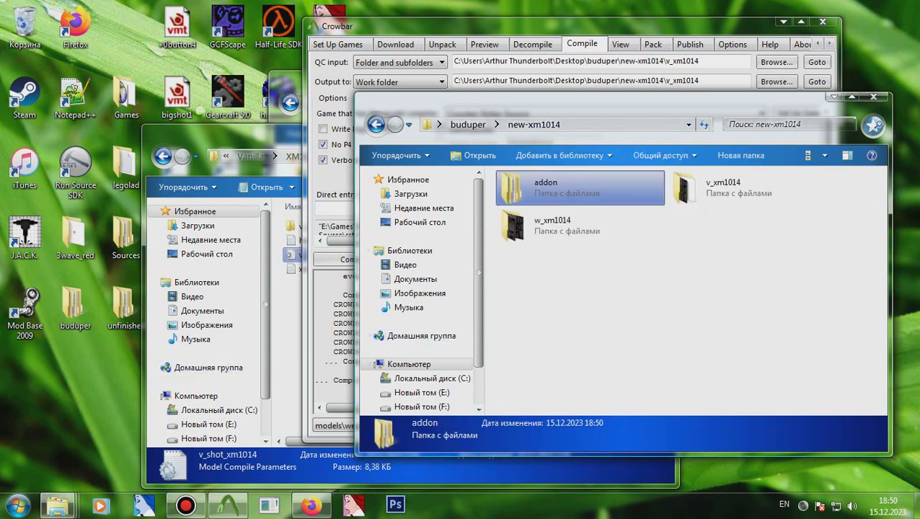
Step: Copy the vanilla w_shot_xm1014 folder into the w_xm1014 folder and rename the copy as new
left_click(579, 225)
double_click(604, 226)
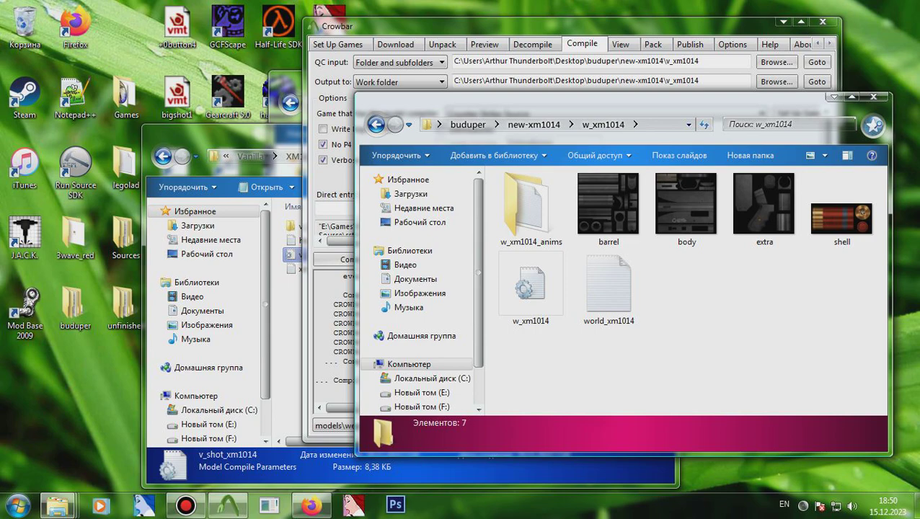
left_click(287, 330)
left_click(304, 156)
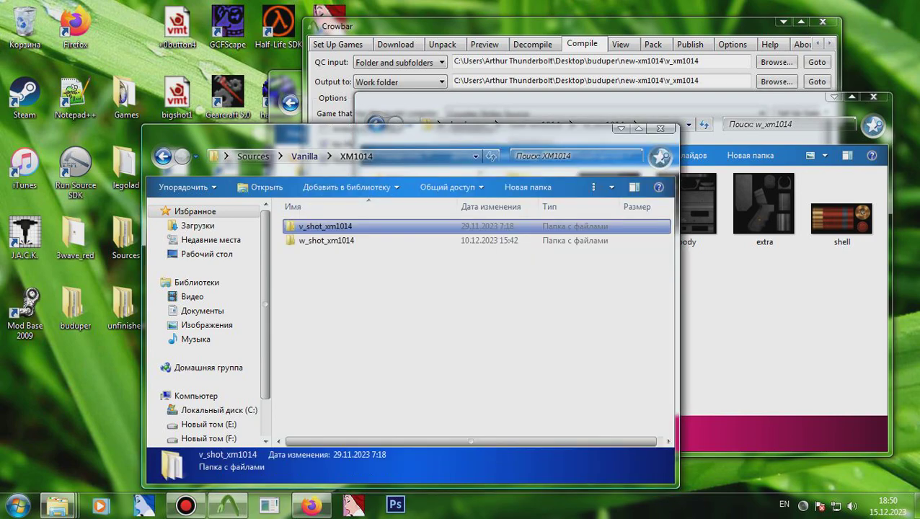
left_click(327, 241)
key("ctrl+c")
left_click(757, 320)
key("ctrl+v")
key("F2")
type("new")
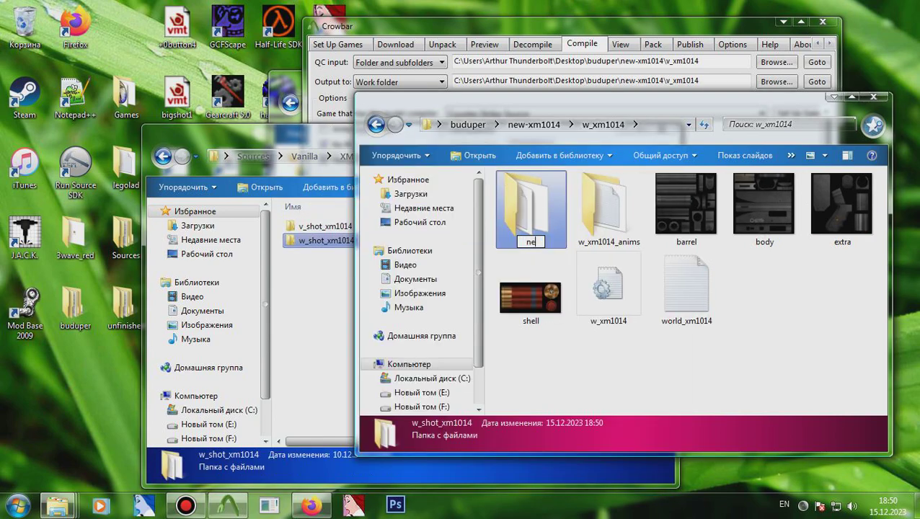
key("Return")
Step: Copy the world_xm1014 file into the new folder and select that folder's full path for copying
left_click(685, 288)
key("ctrl+c")
double_click(531, 213)
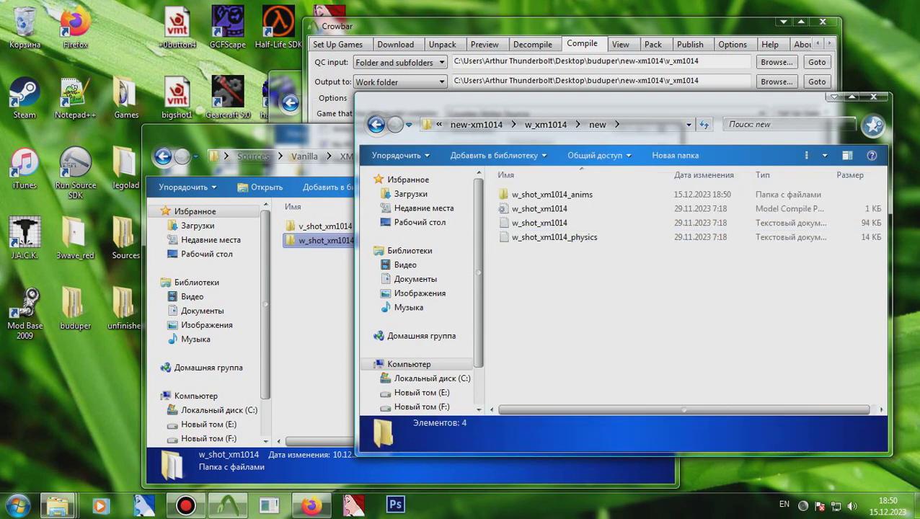
key("ctrl+v")
key("alt+d")
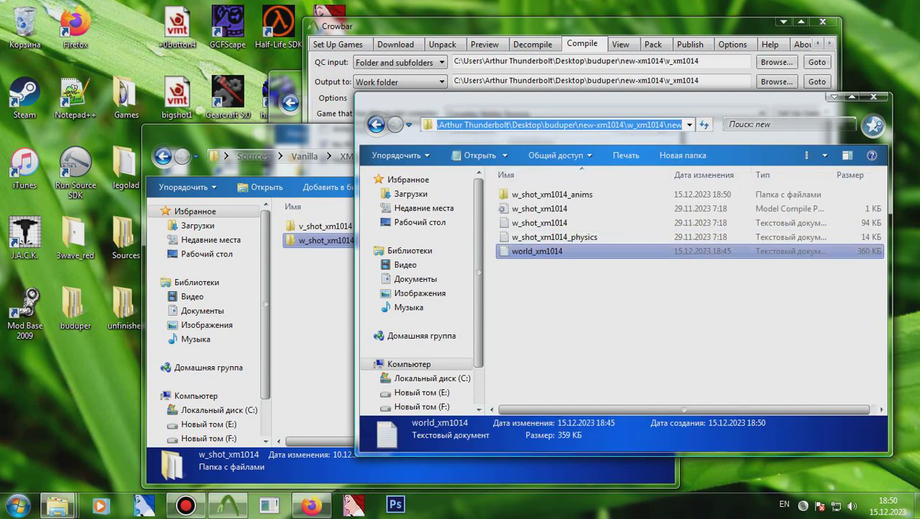
Step: Launch Blender 2.92 from Steam and delete the default camera, cube and light from the scene
left_click(803, 506)
left_click(670, 324)
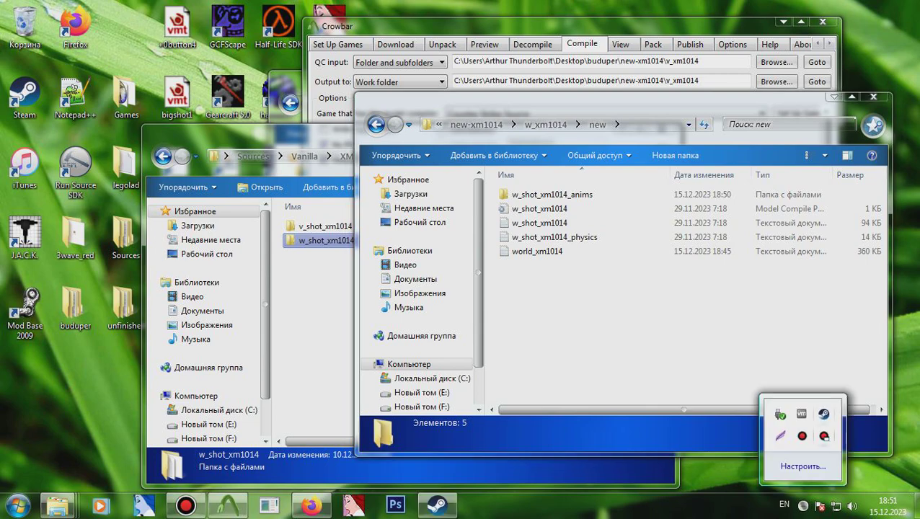
right_click(823, 413)
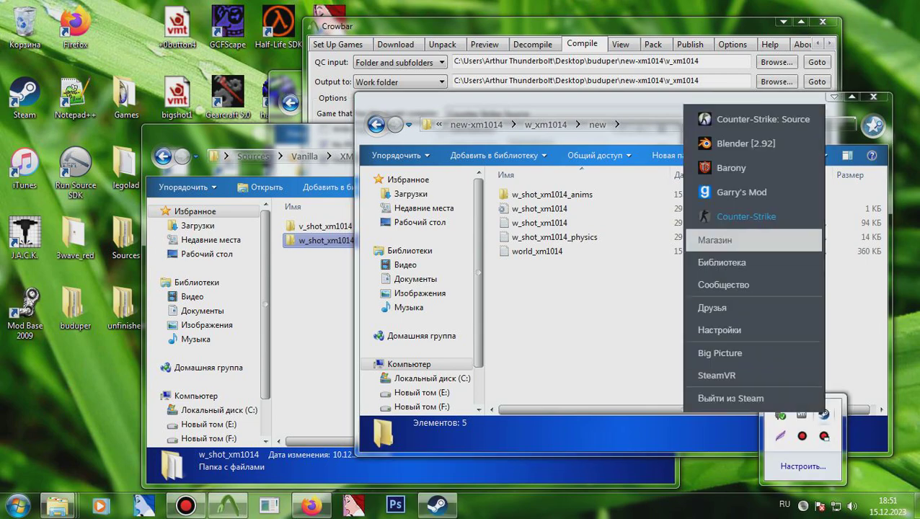
left_click(751, 143)
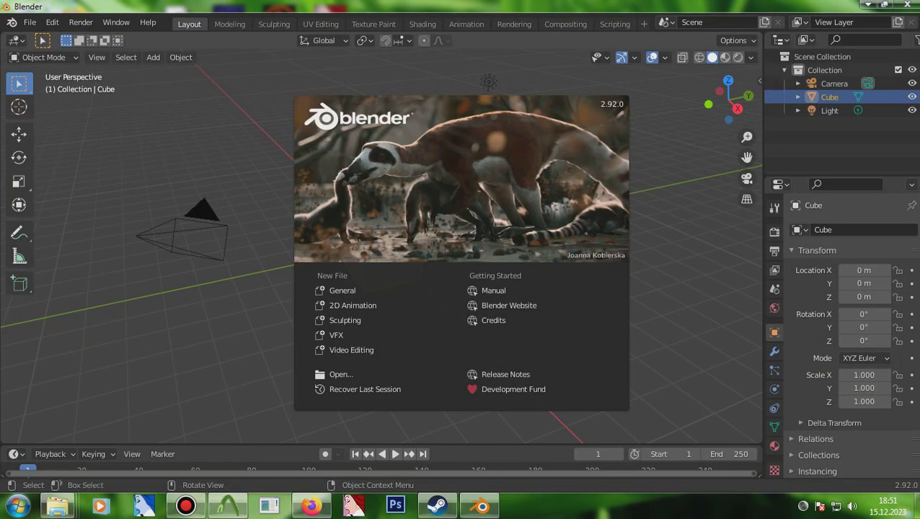
left_click(671, 195)
left_click_drag(826, 131, 820, 66)
key("Delete")
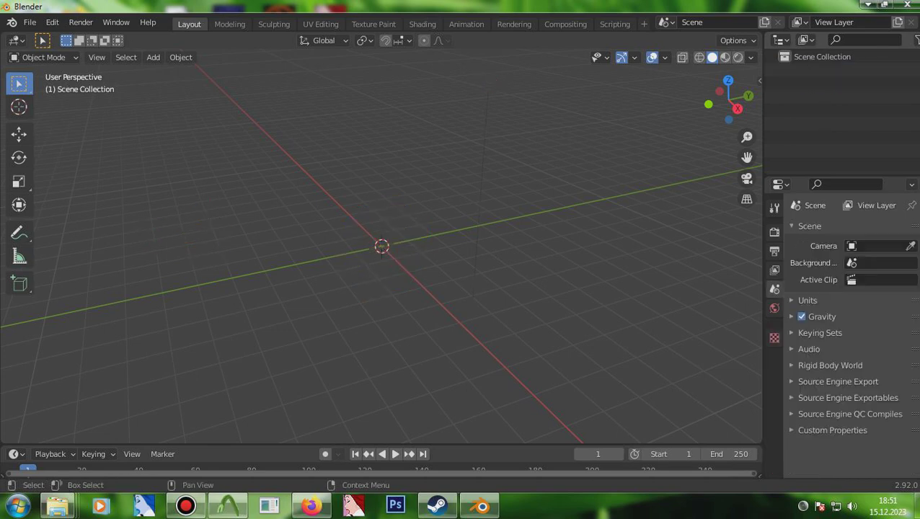
Step: Import w_shot_xm1014.qc from the w_xm1014\new folder using the Source Engine importer
left_click(29, 22)
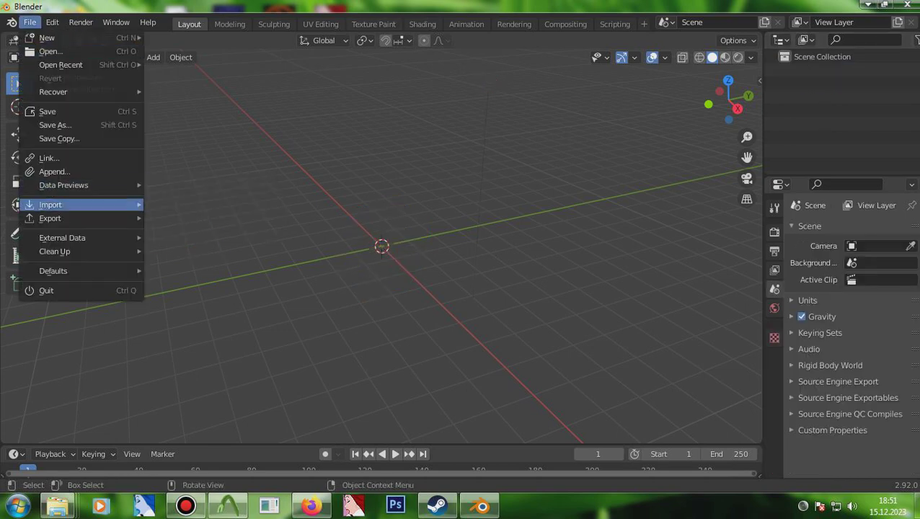
mouse_move(79, 205)
left_click(225, 339)
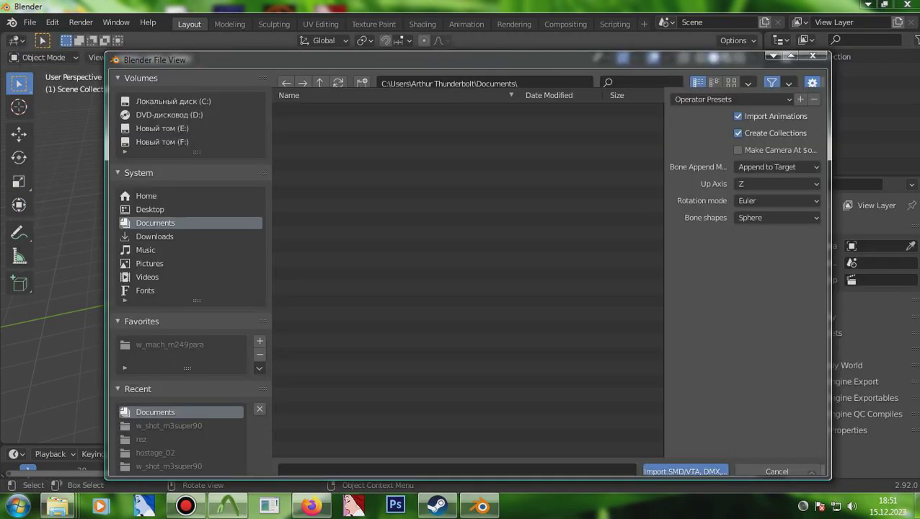
left_click(478, 84)
key("ctrl+v")
key("Return")
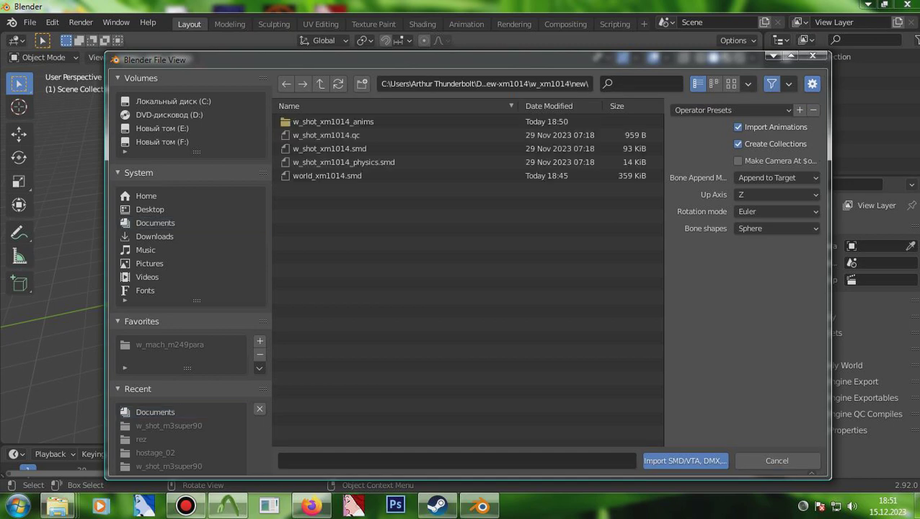
left_click(332, 149)
double_click(328, 135)
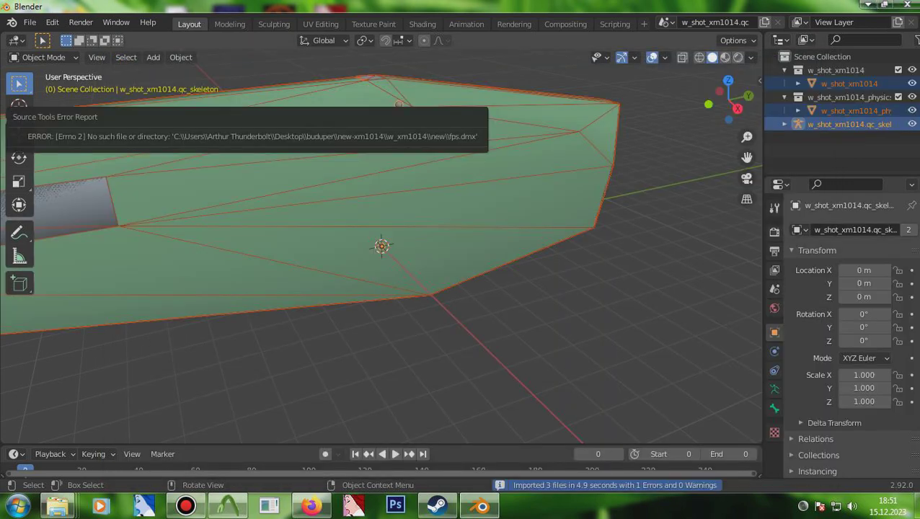
Step: Hide the w_shot_xm1014 physics mesh and deselect all objects
scroll(381, 249, "down", 3)
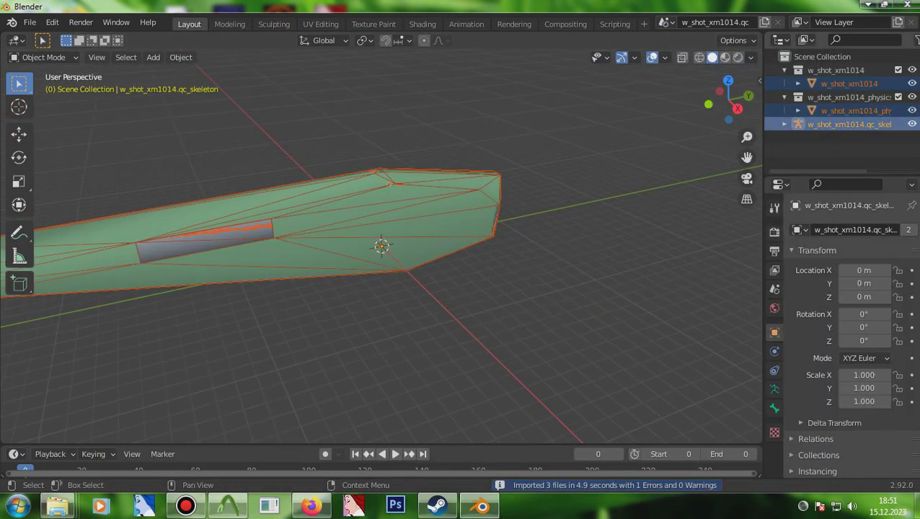
left_click(911, 124)
left_click(911, 124)
left_click(912, 110)
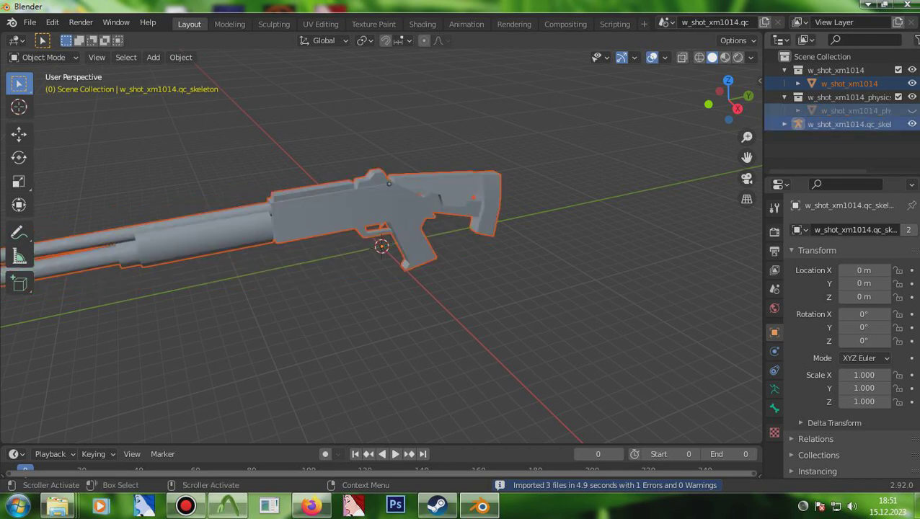
left_click(288, 130)
scroll(289, 129, "down", 2)
Step: Import world_xm1014.smd from the new folder into the scene beside the vanilla shotgun
left_click(29, 23)
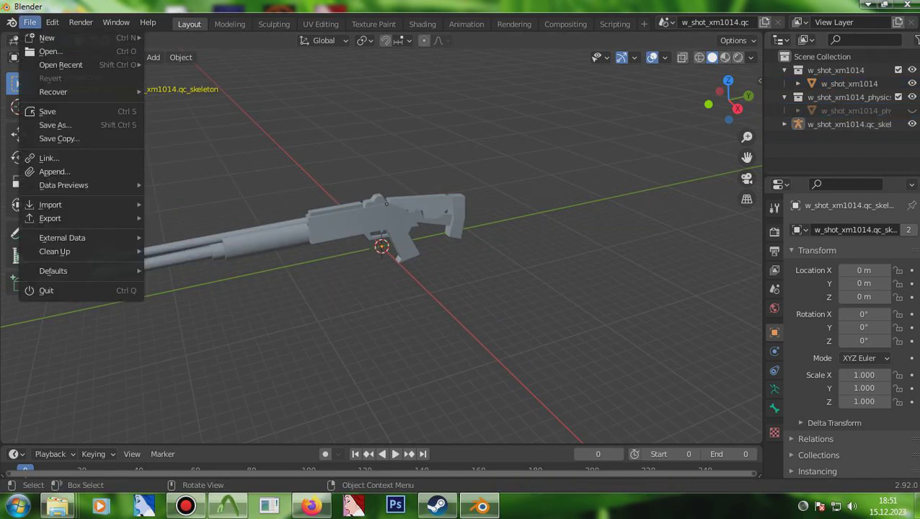
mouse_move(50, 205)
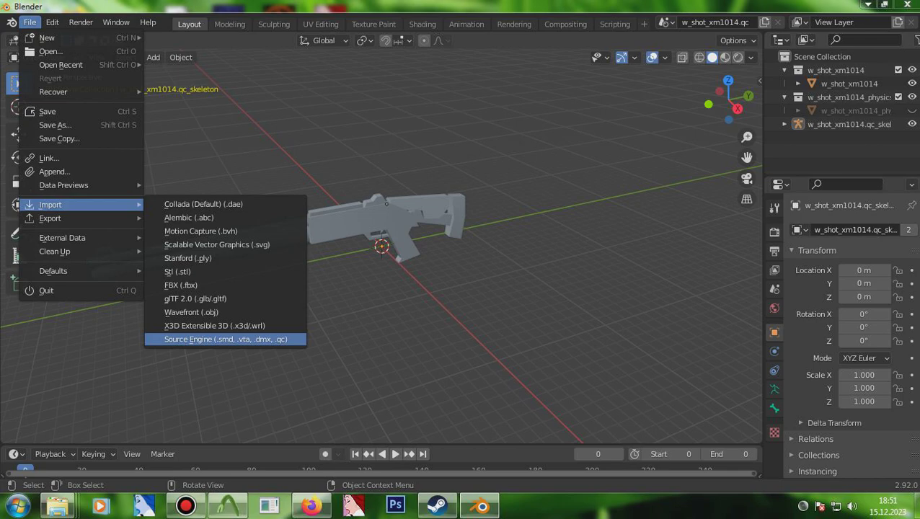
left_click(216, 339)
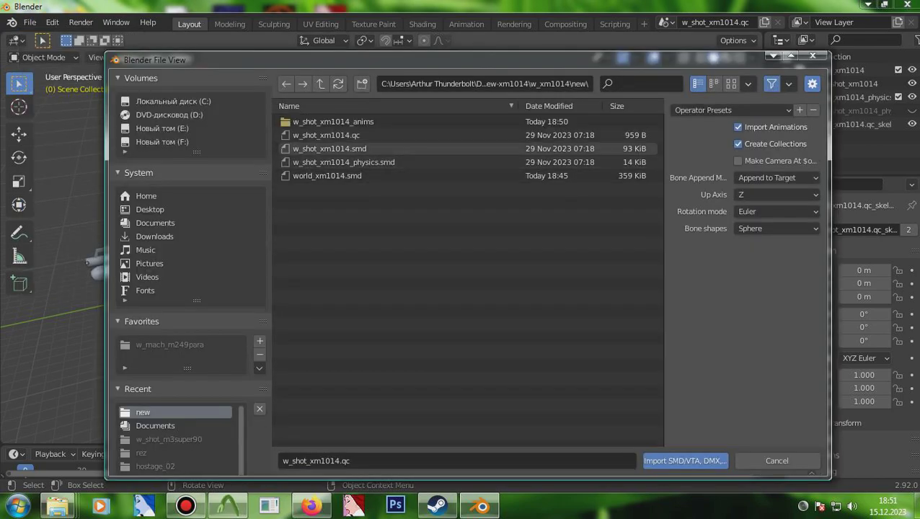
double_click(326, 175)
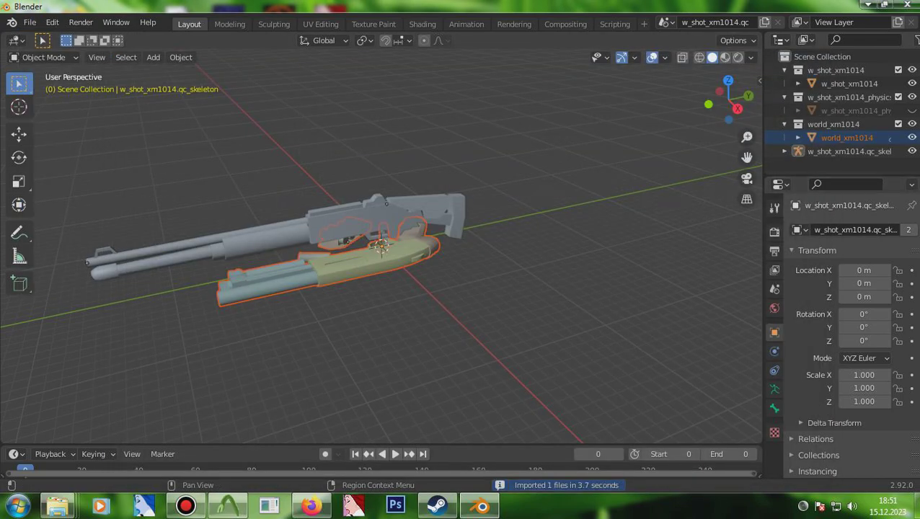
left_click(803, 505)
left_click(803, 506)
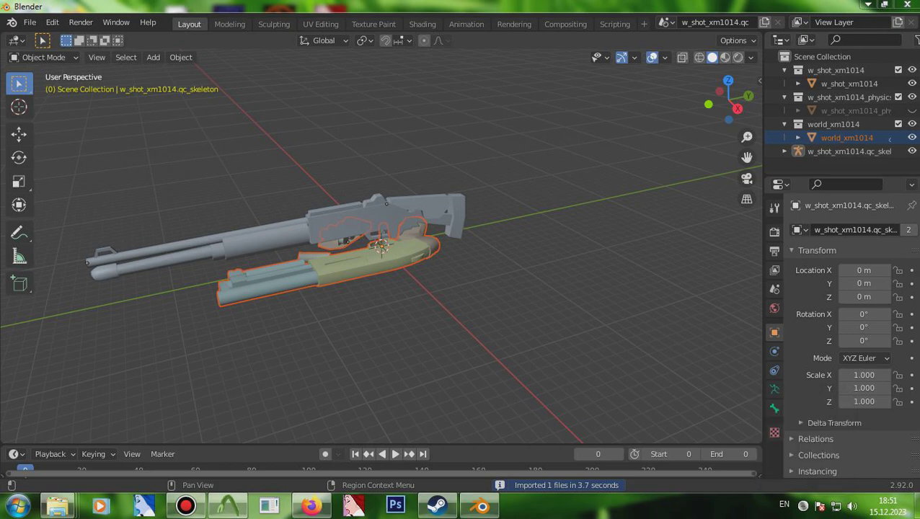
left_click_drag(730, 99, 455, 191)
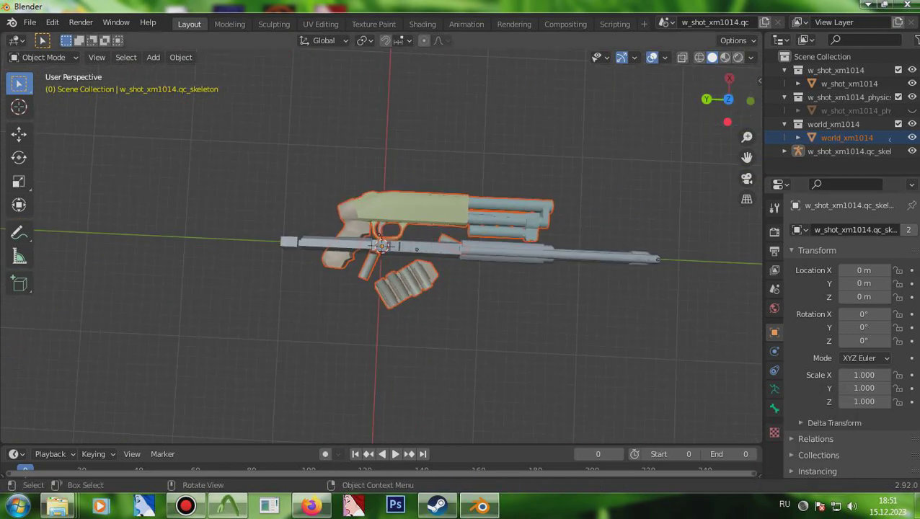
left_click(43, 57)
left_click(37, 87)
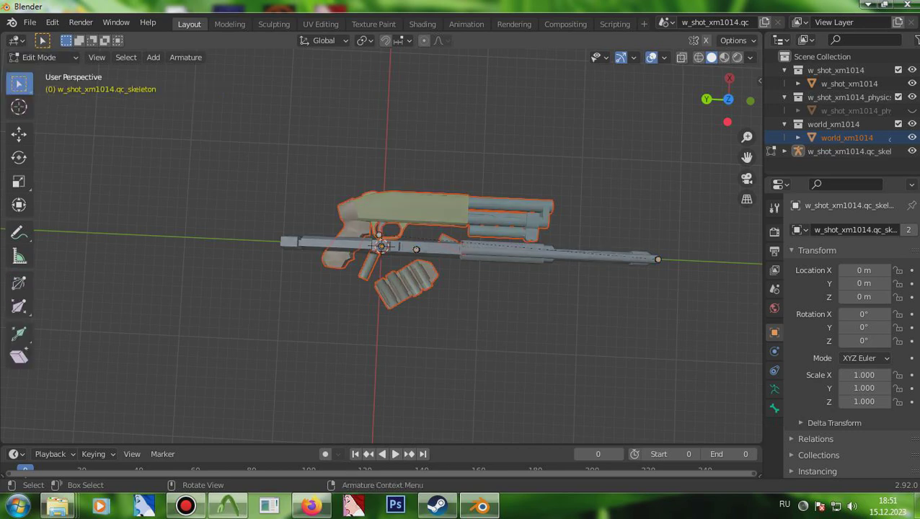
left_click(43, 57)
left_click(47, 73)
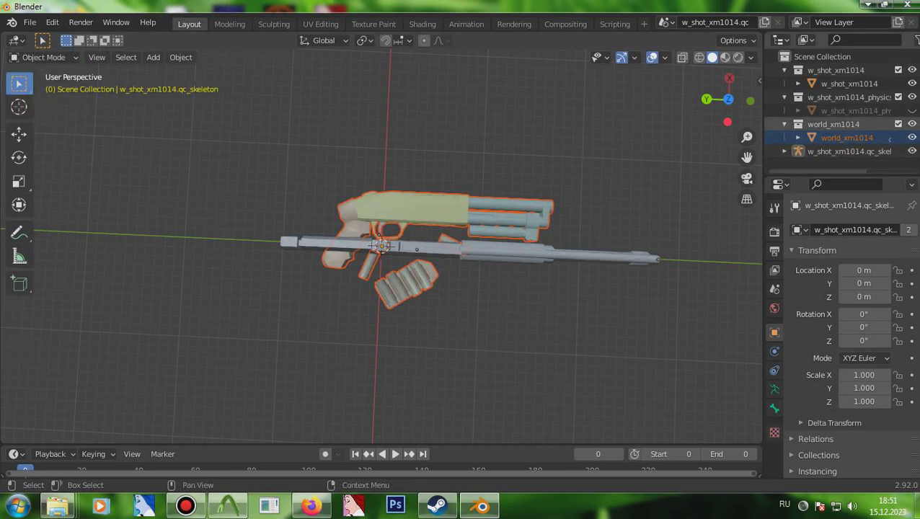
Step: Edit the world_xm1014 mesh and delete all geometry assigned to the shell.bmp material
left_click(834, 124)
left_click(846, 136)
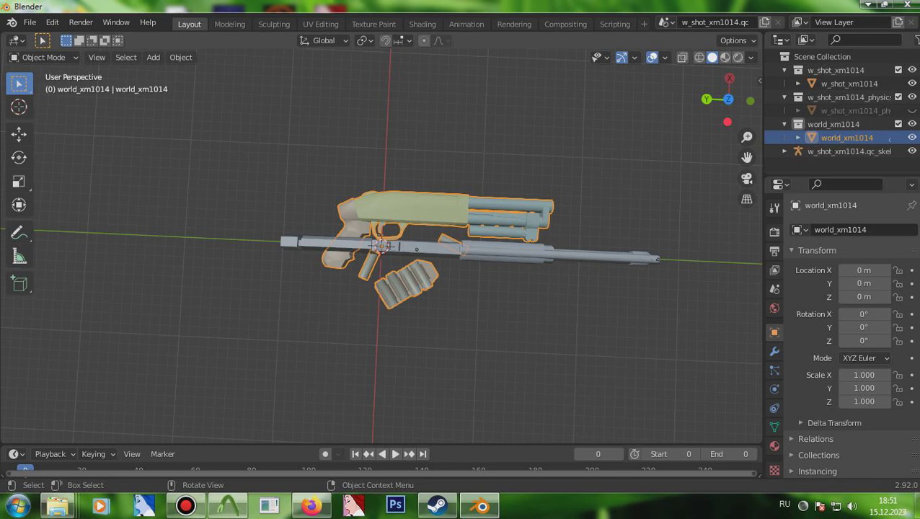
left_click(43, 57)
left_click(42, 87)
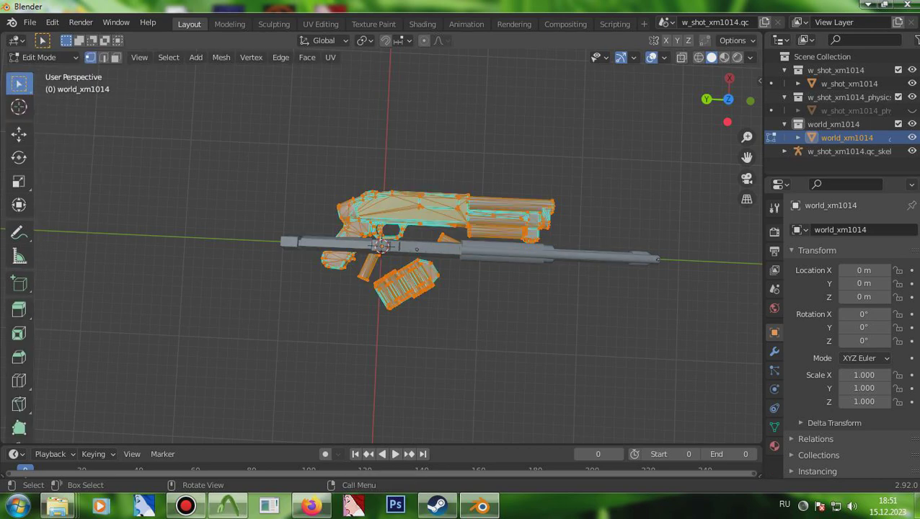
left_click(774, 446)
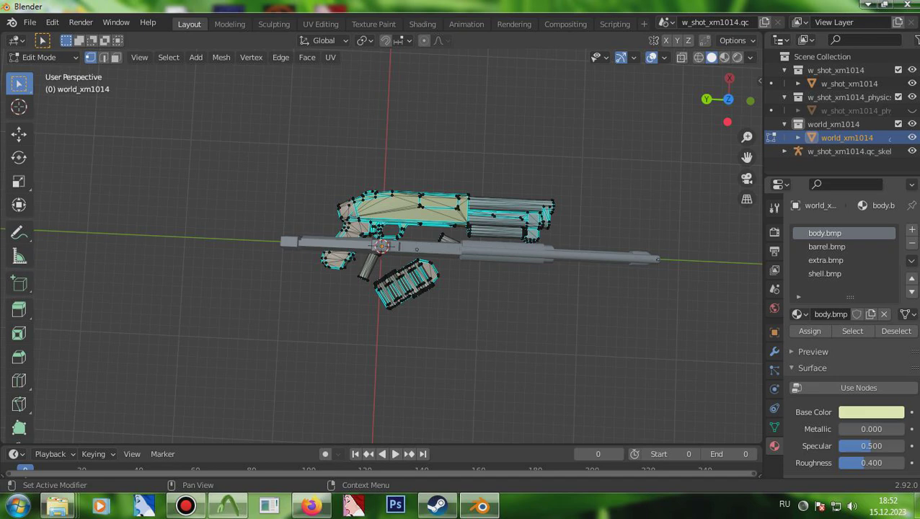
double_click(825, 274)
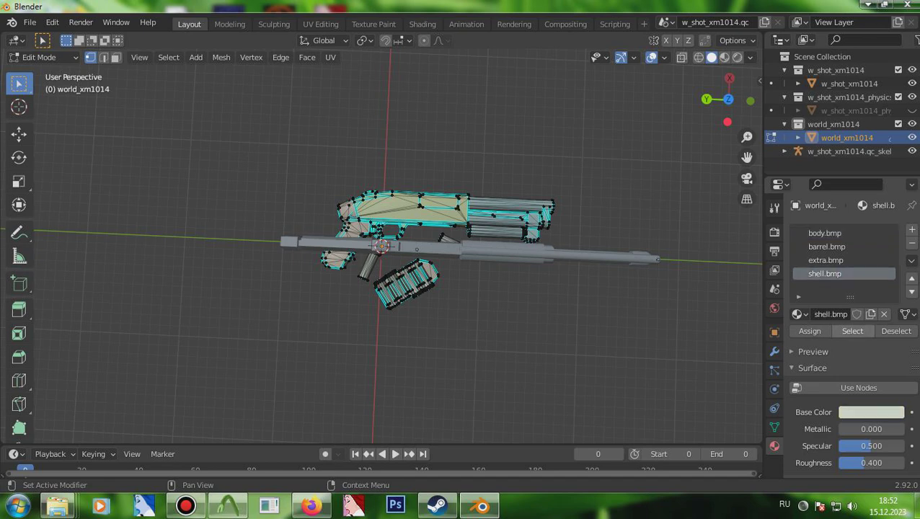
left_click(852, 331)
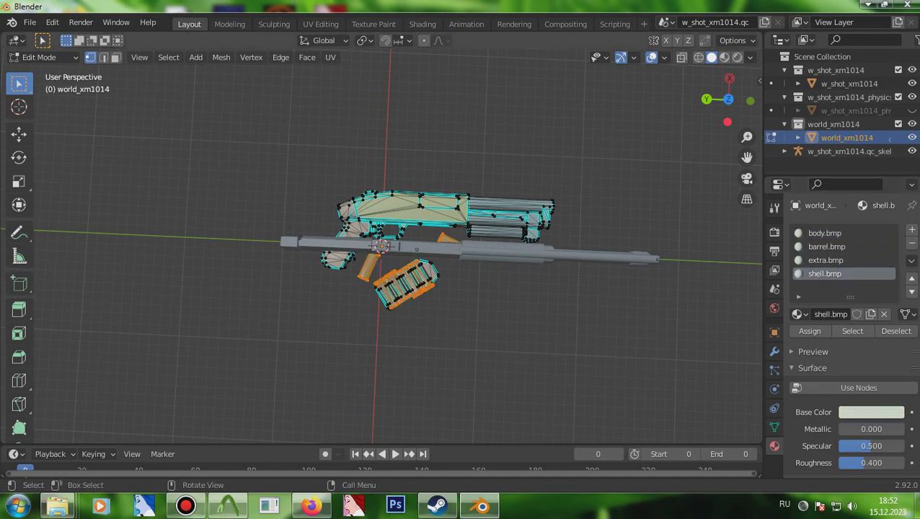
mouse_move(729, 103)
left_mouse_down()
mouse_move(723, 92)
mouse_move(726, 105)
left_mouse_up()
key("x")
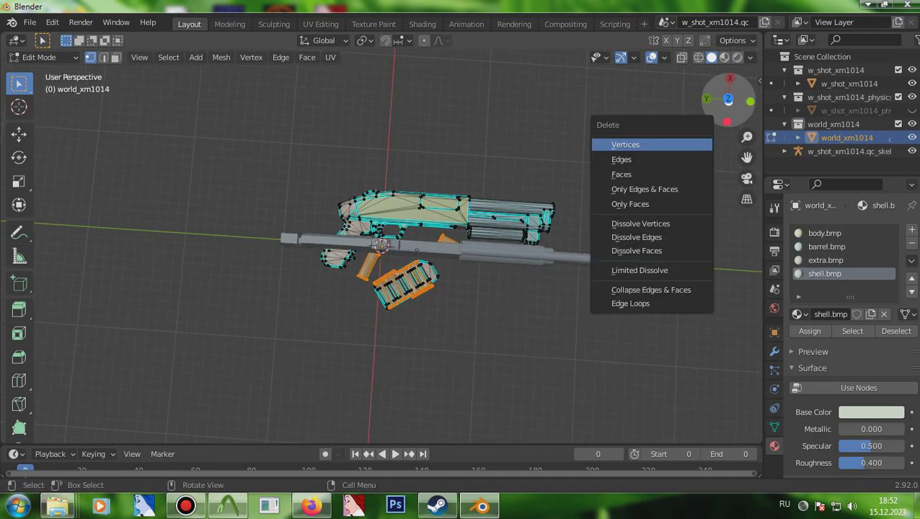
key("x")
left_click(613, 186)
Step: Delete all vertices of the separate shell holder piece below the shotgun in the world_xm1014 mesh
scroll(606, 195, "up", 3)
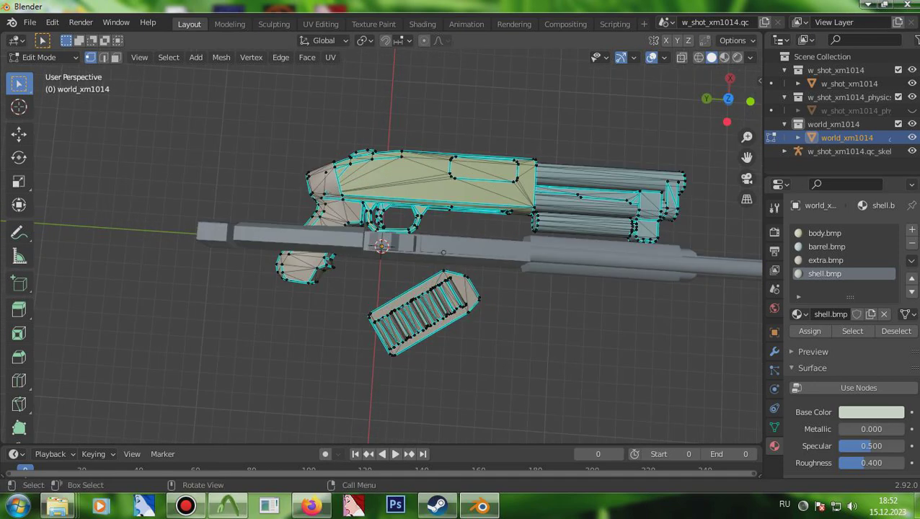
left_click_drag(332, 378, 536, 286)
key("x")
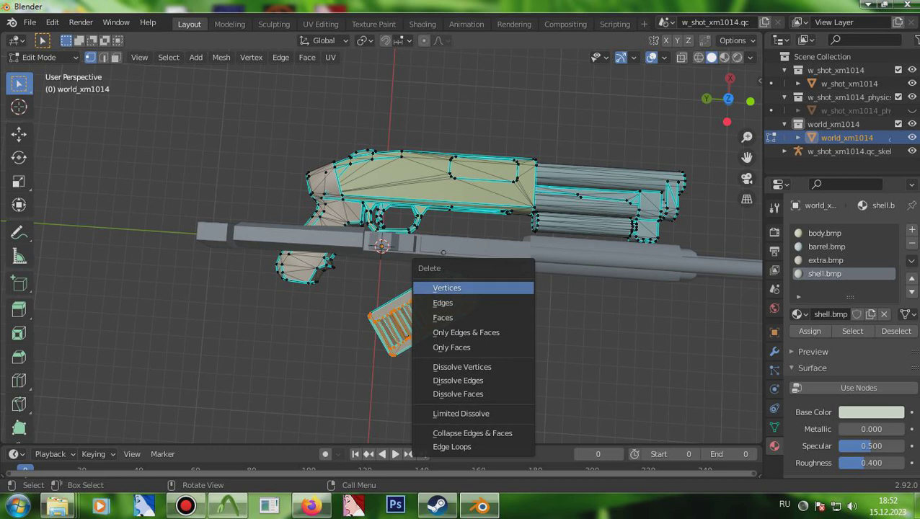
left_click(447, 288)
left_click_drag(366, 359, 535, 279)
key("x")
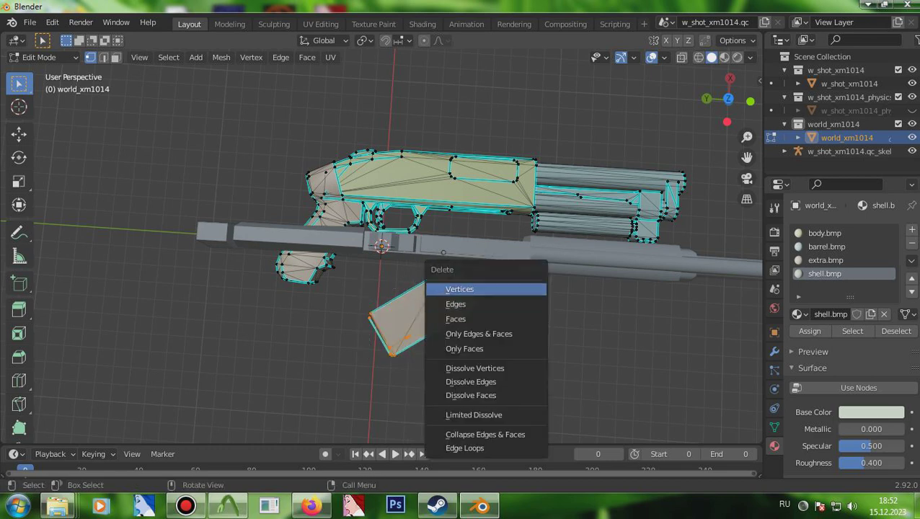
left_click(475, 290)
left_click_drag(396, 342, 507, 266)
key("x")
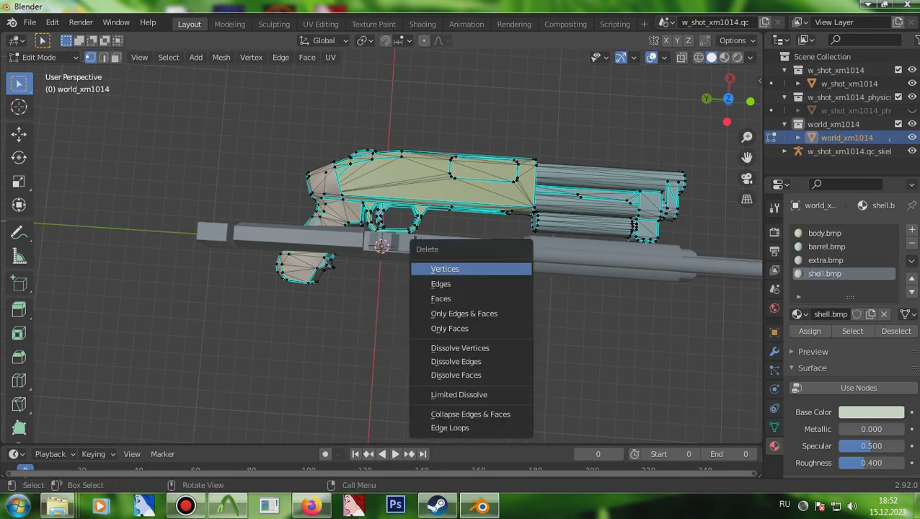
left_click(507, 269)
left_click_drag(395, 337, 495, 268)
key("x")
left_click(436, 270)
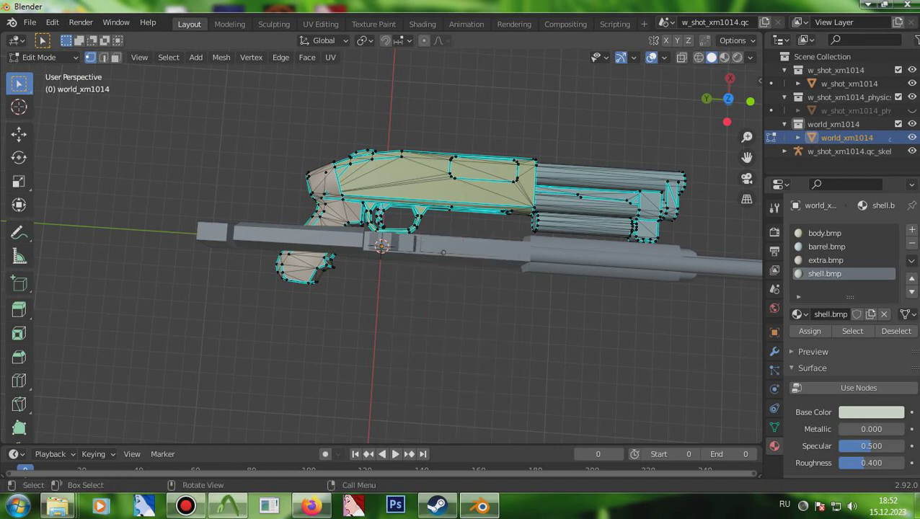
scroll(381, 255, "up", 3)
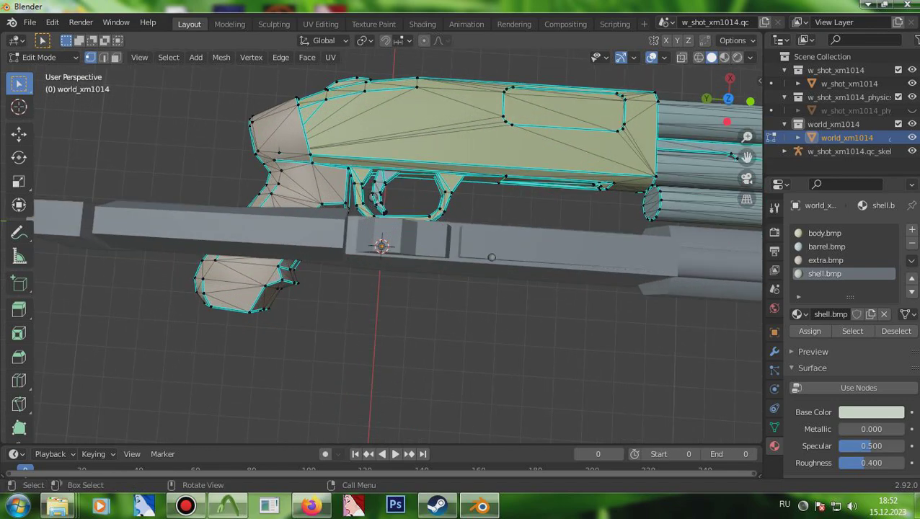
Step: Return to Object Mode and rotate the world_xm1014 mesh upright to match the vanilla shotgun's orientation
left_click_drag(730, 101, 407, 72)
scroll(381, 245, "down", 4)
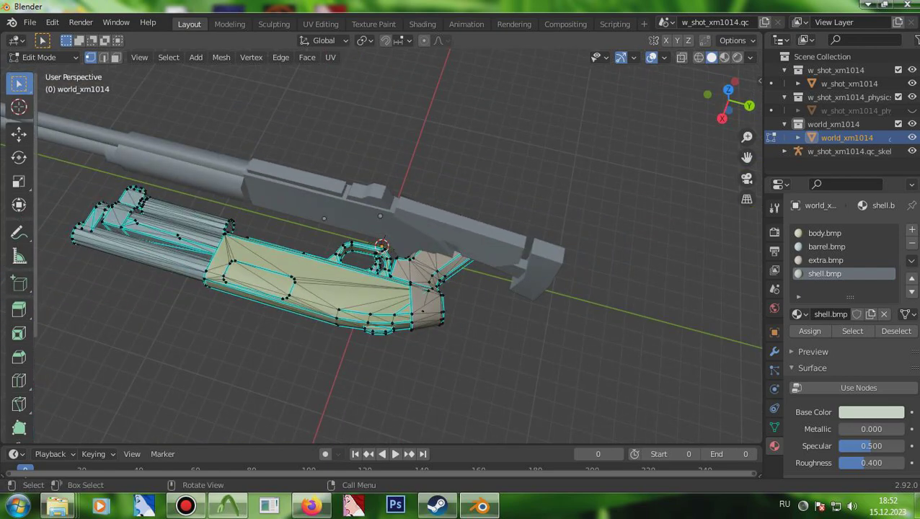
left_click(19, 135)
left_click(39, 57)
left_click(43, 61)
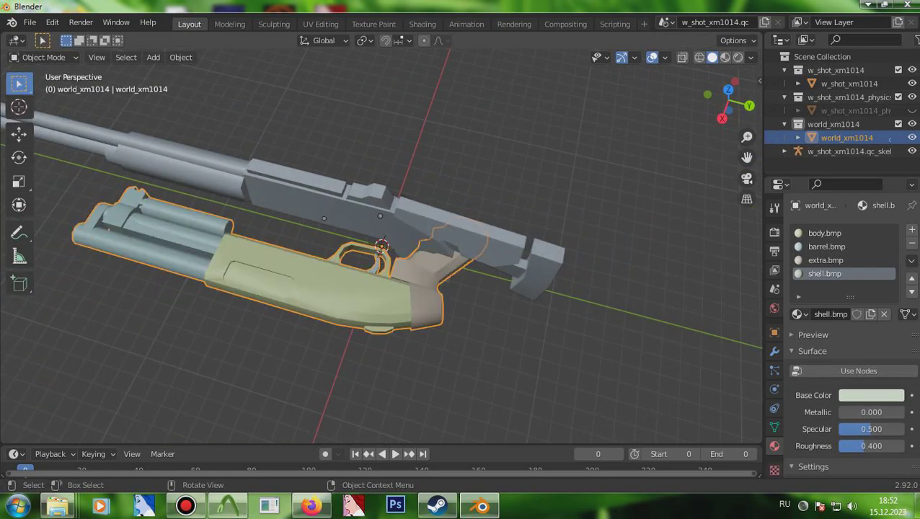
left_click(19, 157)
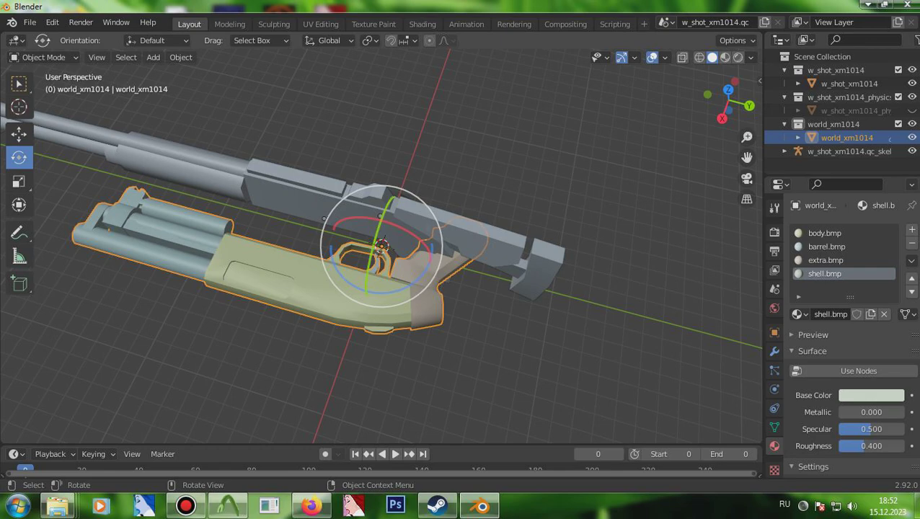
mouse_move(375, 247)
left_mouse_down()
mouse_move(410, 212)
mouse_move(376, 252)
mouse_move(378, 243)
left_mouse_up()
Step: Shift the world_xm1014 mesh along X onto the vanilla shotgun and tilt it slightly to line up with it
left_click(19, 135)
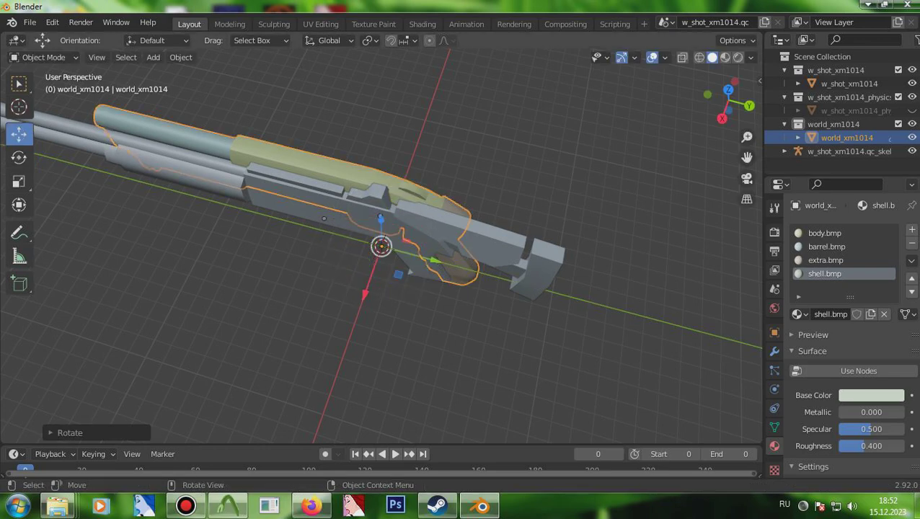
middle_click_drag(404, 264, 272, 242)
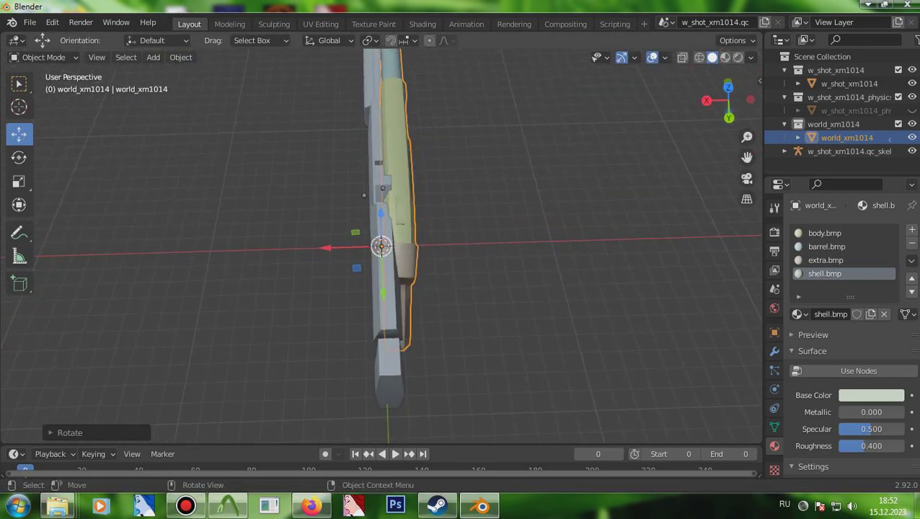
left_click_drag(328, 247, 328, 279)
key("shift+space")
key("r")
left_click_drag(347, 219, 346, 220)
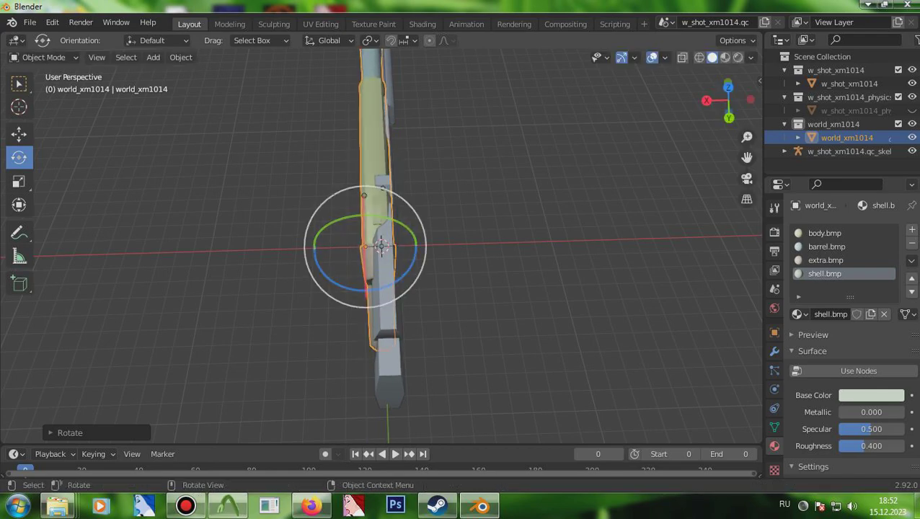
Step: Fine-position the world_xm1014 mesh along X and Y so its body and grip overlap the vanilla shotgun
left_click_drag(717, 101, 382, 102)
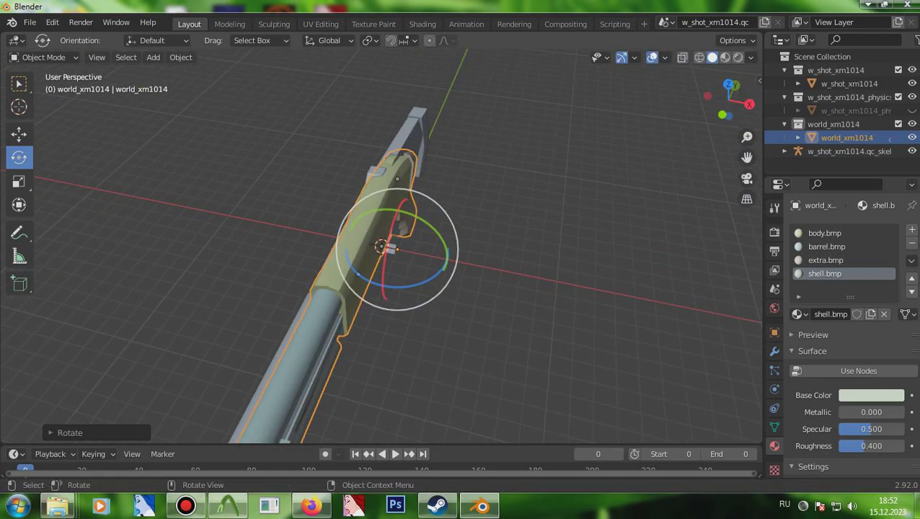
left_click(20, 134)
left_click_drag(450, 259, 441, 258)
scroll(441, 258, "down", 3)
left_click_drag(728, 100, 598, 54)
scroll(435, 250, "up", 3)
mouse_move(435, 250)
left_mouse_down()
mouse_move(420, 250)
mouse_move(428, 250)
left_mouse_up()
scroll(436, 250, "down", 2)
scroll(435, 250, "up", 1)
scroll(435, 250, "up", 2)
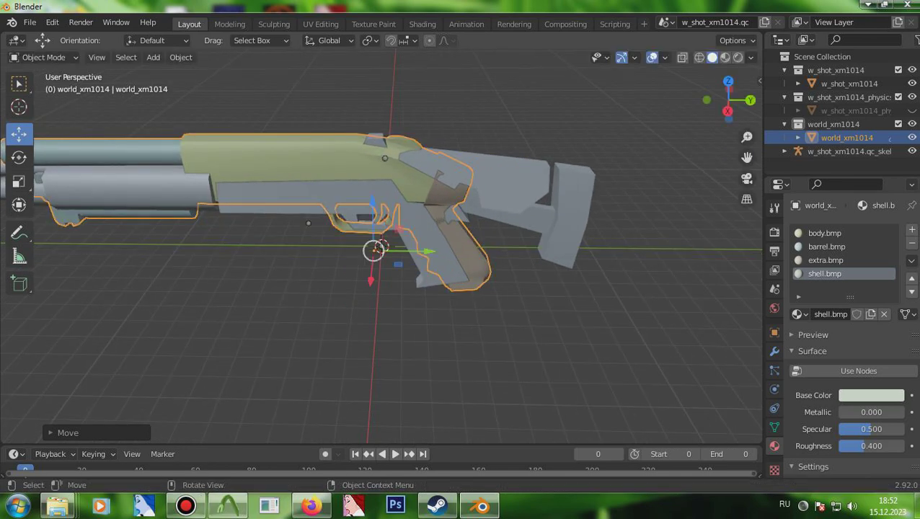
Step: Remove the armature modifier from the world_xm1014 object
scroll(429, 250, "down", 3)
left_click(469, 288)
left_click(462, 217)
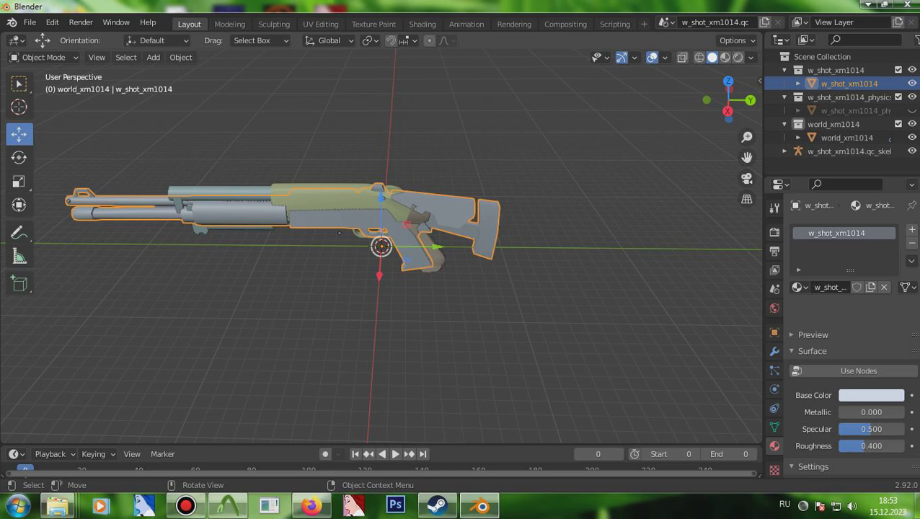
left_click(798, 138)
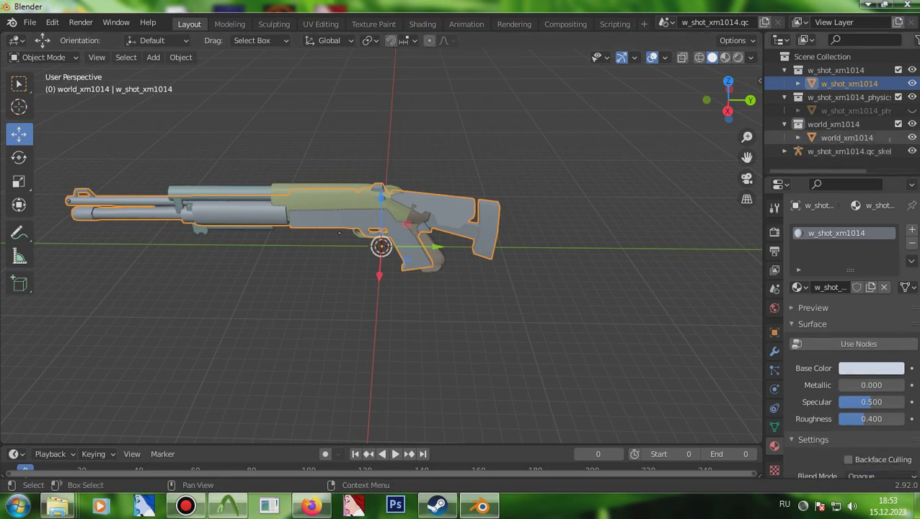
left_click(798, 138)
left_click(859, 151)
left_click(850, 165)
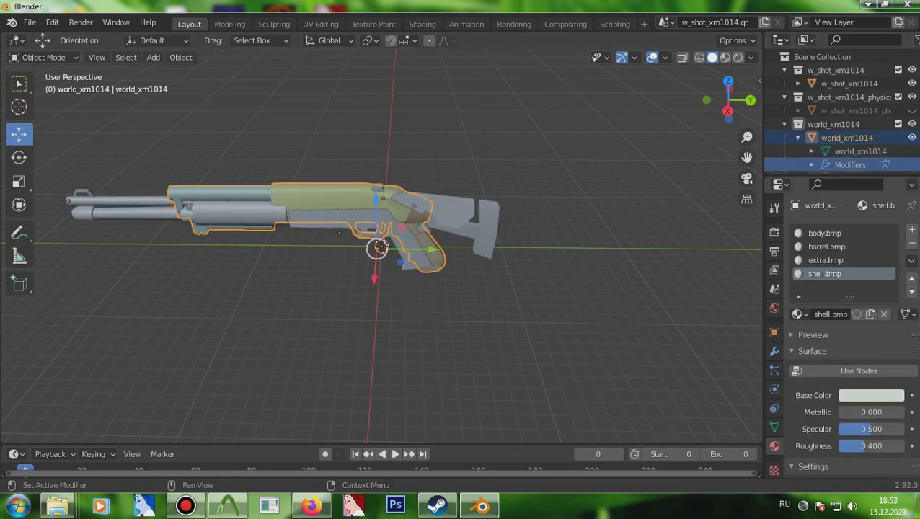
left_click(774, 352)
left_click(896, 251)
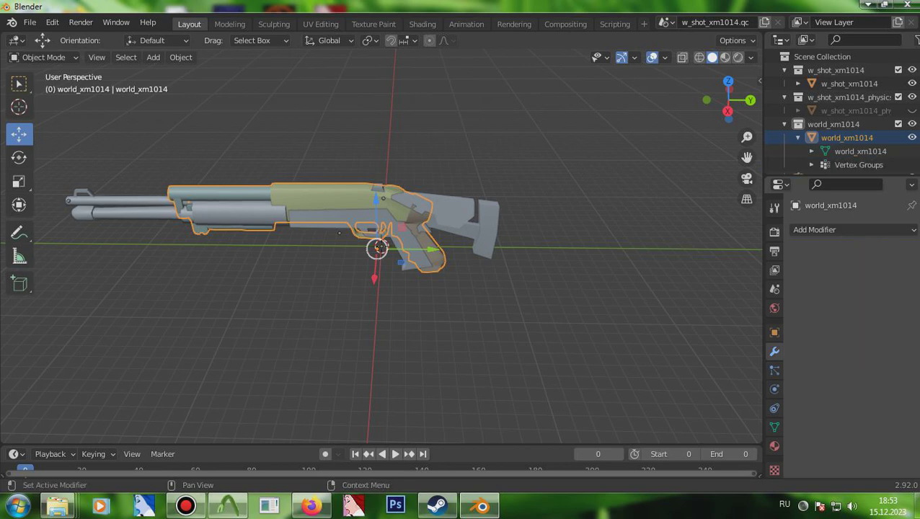
Step: Delete all vertex groups of the world_xm1014 mesh, including ValveBiped, ValveBiped.flash and xm1014
left_click(825, 165)
left_click(812, 165)
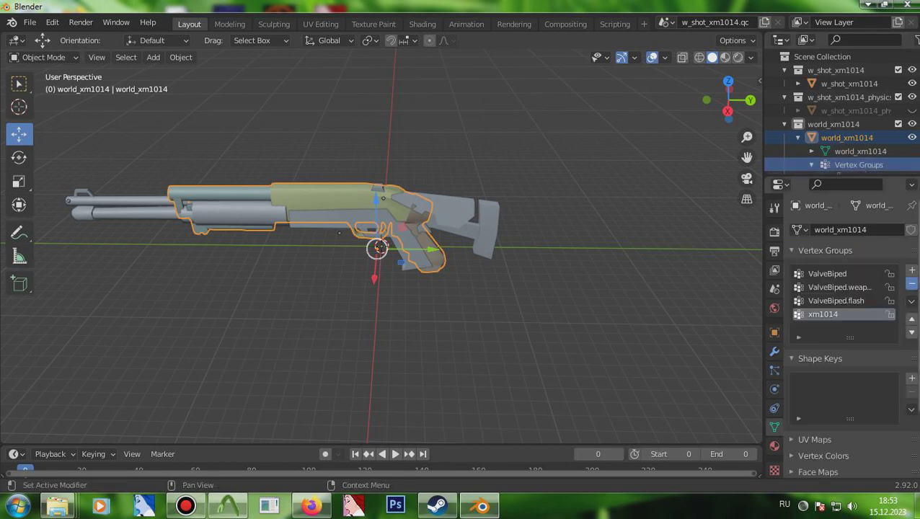
left_click(911, 283)
left_click(911, 284)
left_click(911, 284)
left_click(911, 283)
Step: Join world_xm1014 into the w_shot_xm1014 object and delete the emptied world_xm1014 collection
left_click(847, 137)
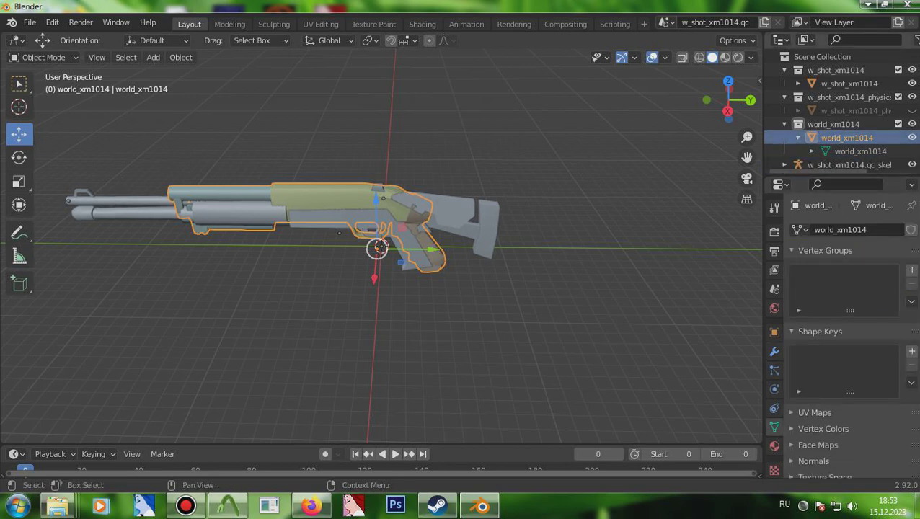
left_click(849, 84, "ctrl")
key("F3")
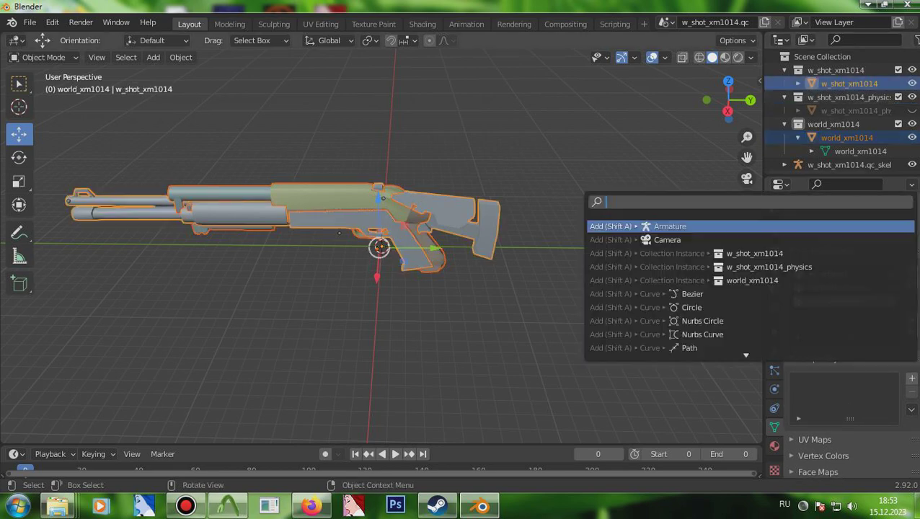
key("alt+shift")
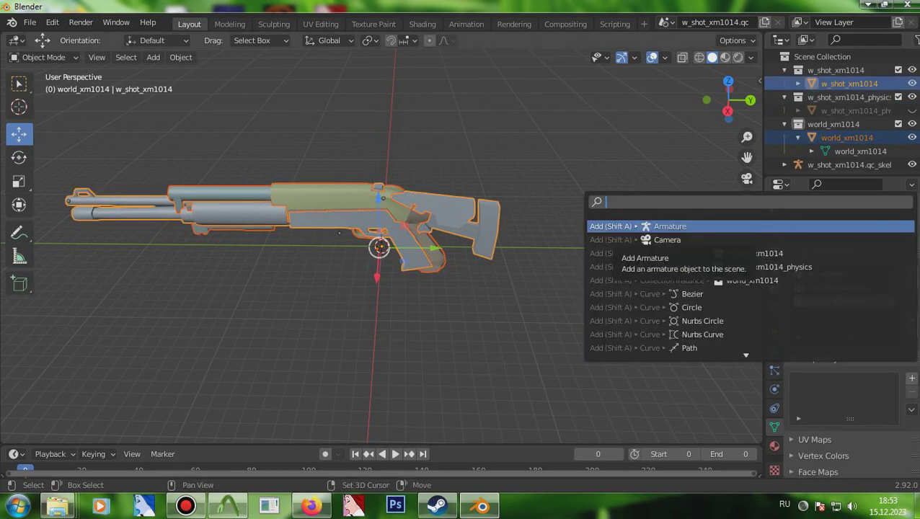
type("jo")
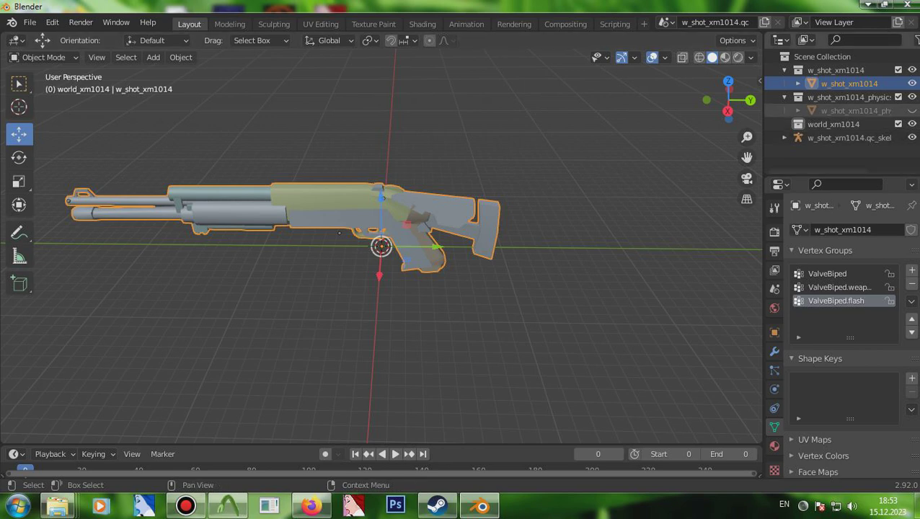
left_click(833, 124)
key("Delete")
Step: Edit the w_shot_xm1014 mesh and delete all vertices in the ValveBiped.weap... vertex group to remove the vanilla shotgun
left_click(798, 84)
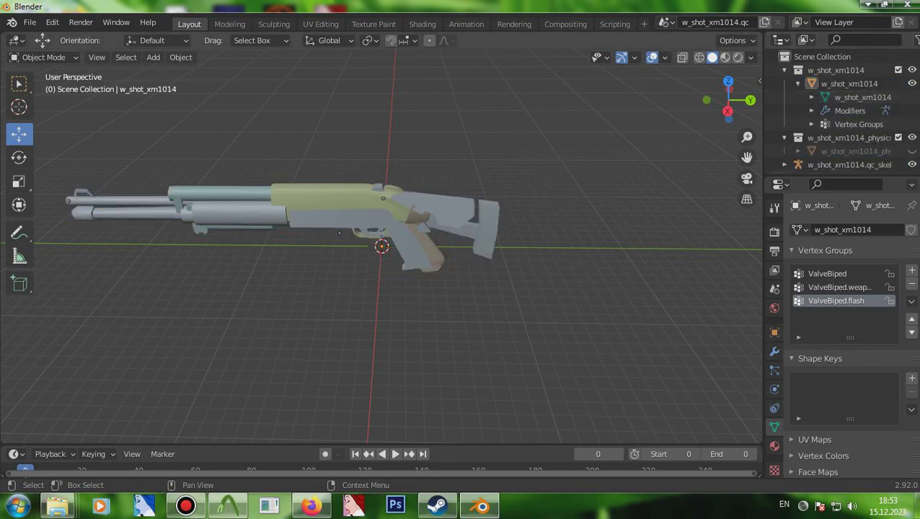
left_click(43, 57)
left_click(40, 88)
key("alt+a")
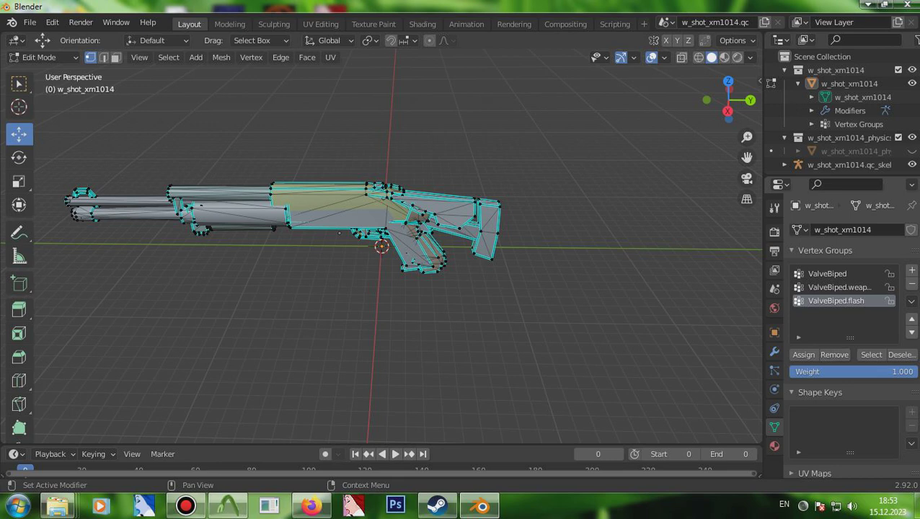
left_click(836, 286)
left_click(871, 354)
key("x")
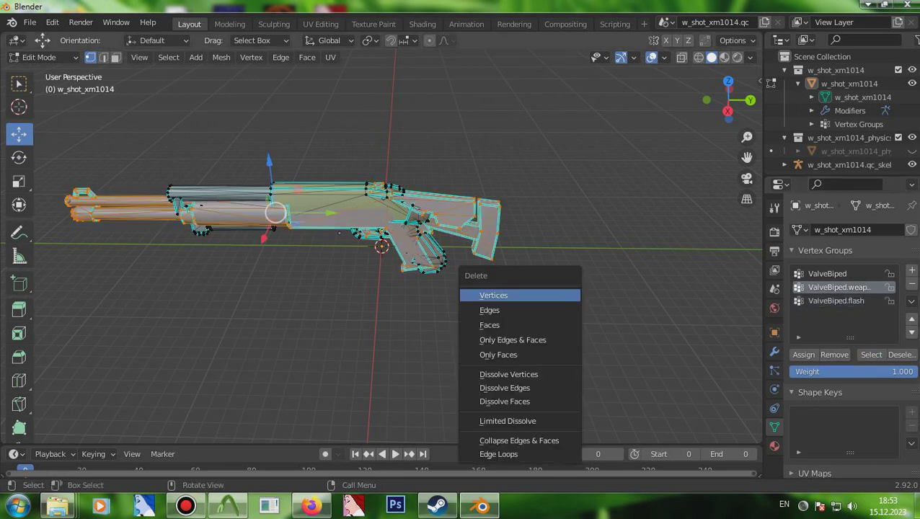
left_click(493, 295)
Step: Select the geometry of the body, barrel, extra and shell materials and assign it to the ValveBiped.weap... vertex group with weight 1.000
left_click(775, 445)
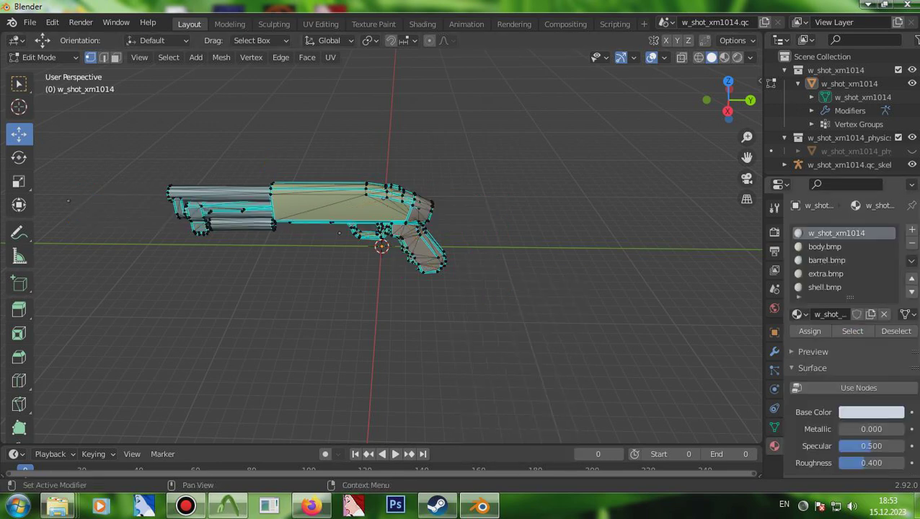
left_click(826, 246)
scroll(836, 259, "down", 2)
left_click(851, 276)
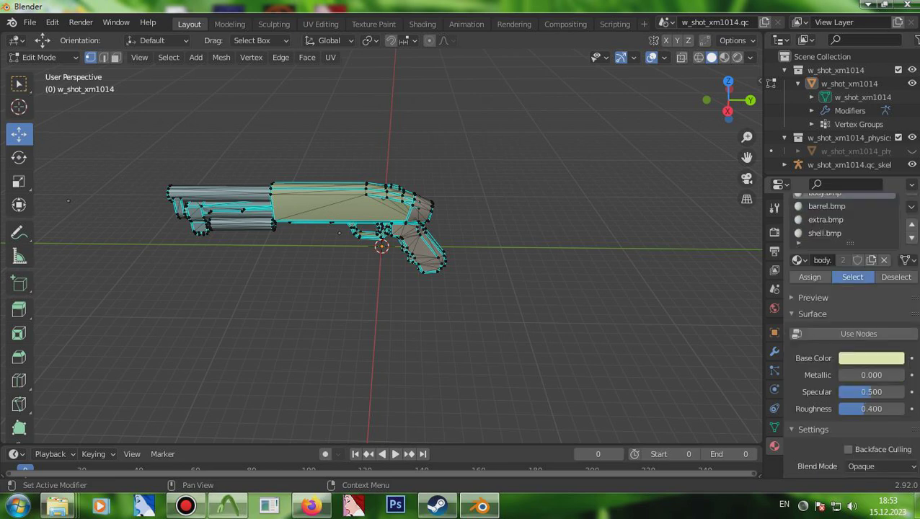
scroll(851, 276, "up", 2)
left_click(826, 260)
left_click(852, 331)
left_click(826, 274)
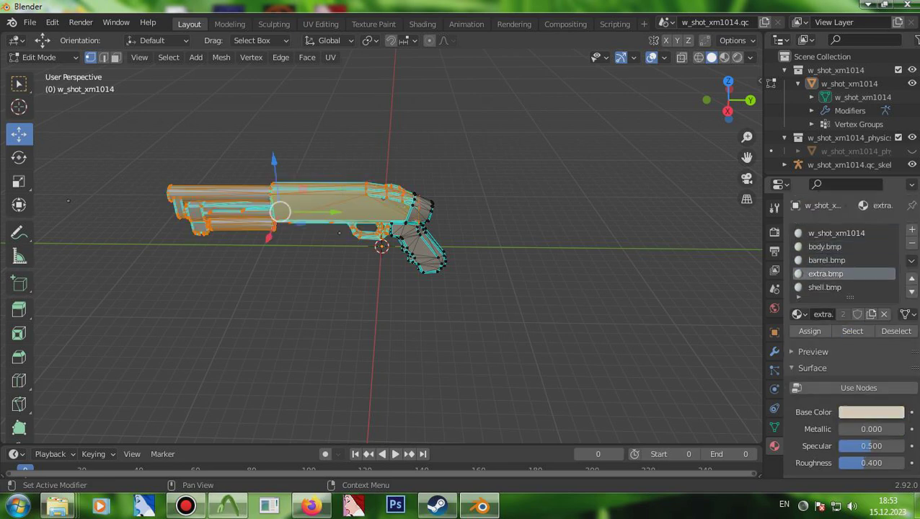
left_click(852, 331)
left_click(824, 288)
left_click(852, 331)
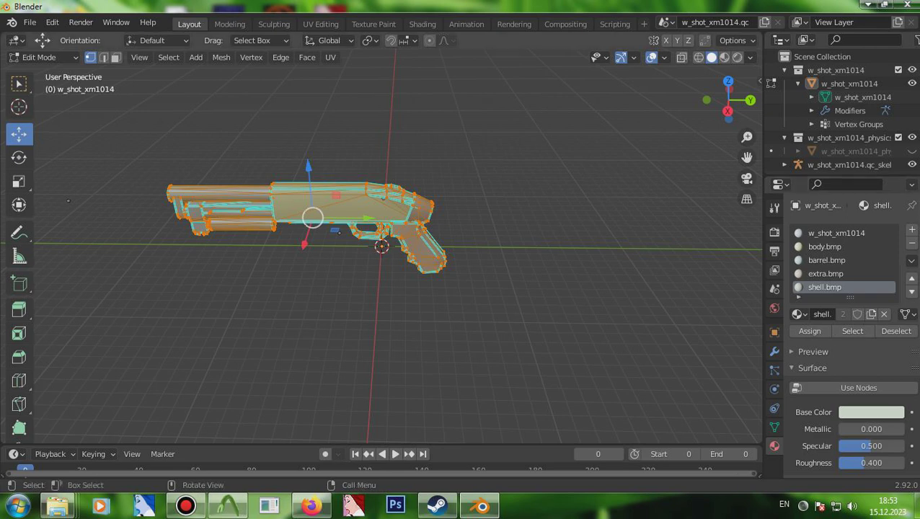
left_click(774, 427)
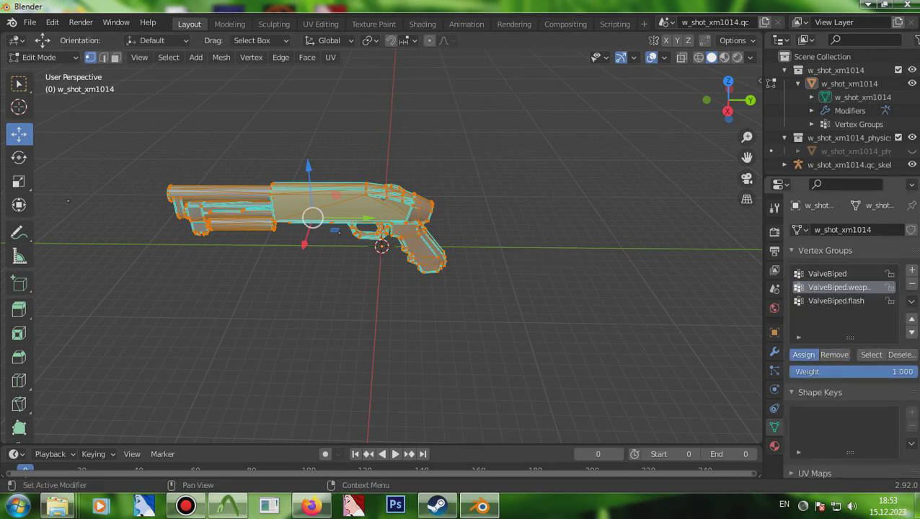
Step: Check the ValveBiped.weap... group by deselecting and reselecting its vertices, and return to Object Mode
left_click(900, 354)
left_click(870, 354)
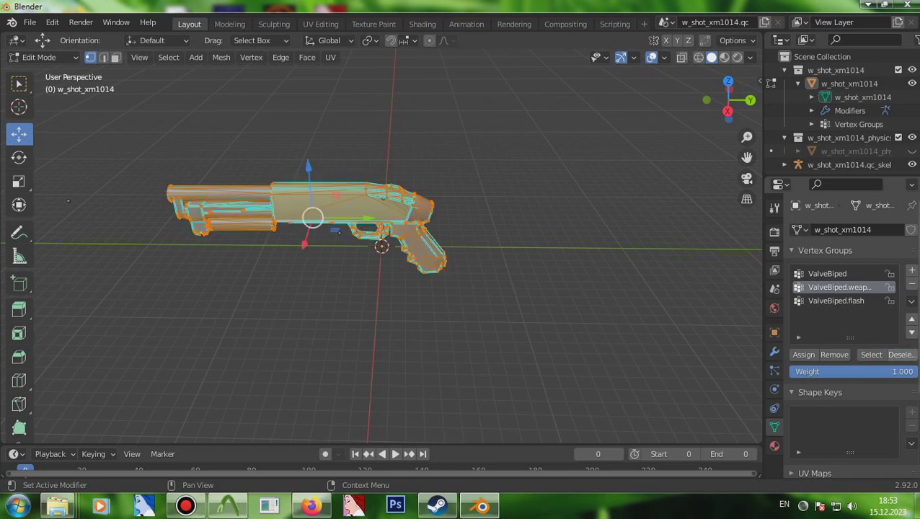
left_click(900, 354)
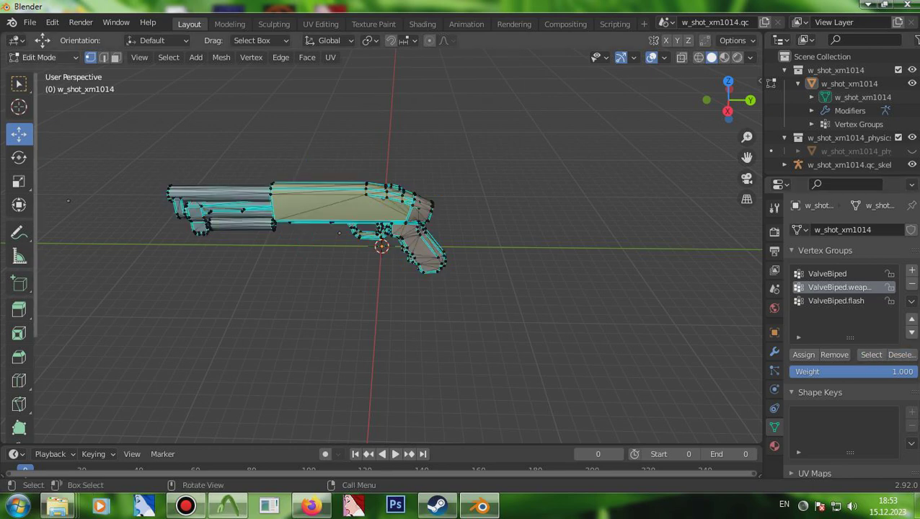
left_click(46, 58)
left_click(47, 73)
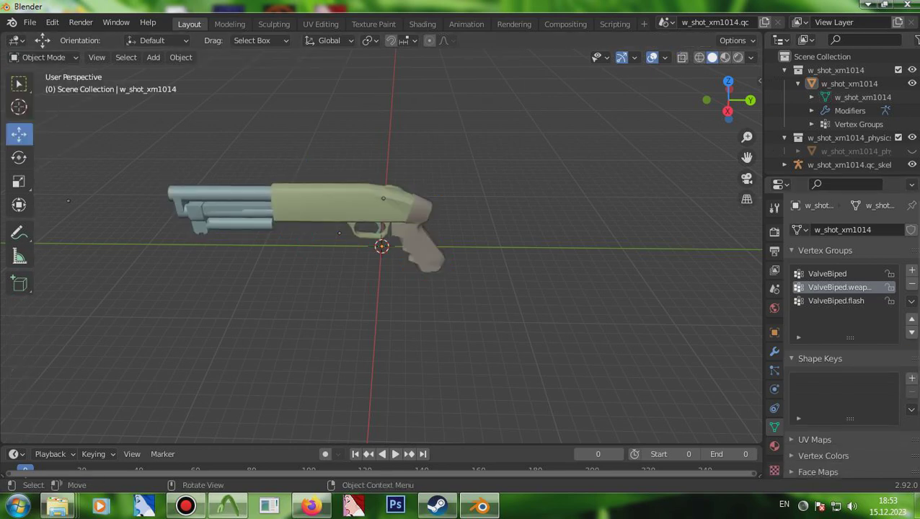
Step: Unhide and select the w_shot_xm1014_physics mesh
left_click(911, 151)
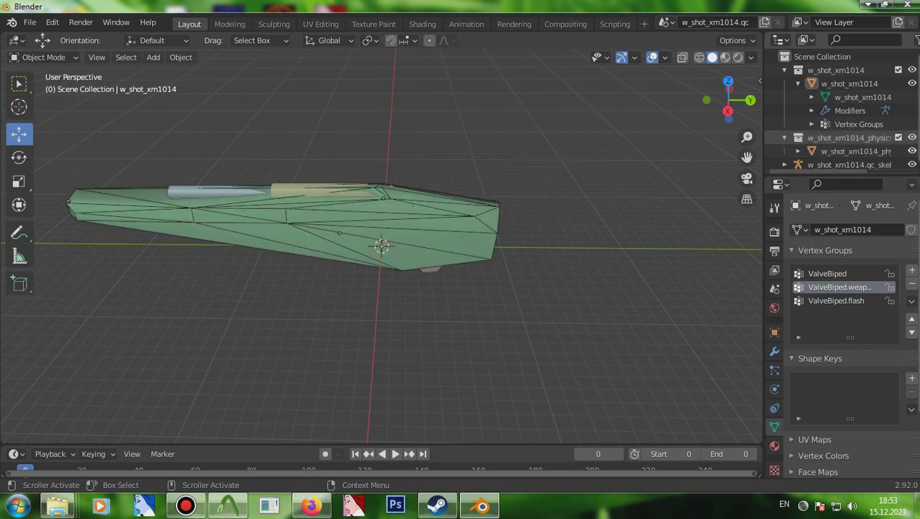
left_click(432, 227)
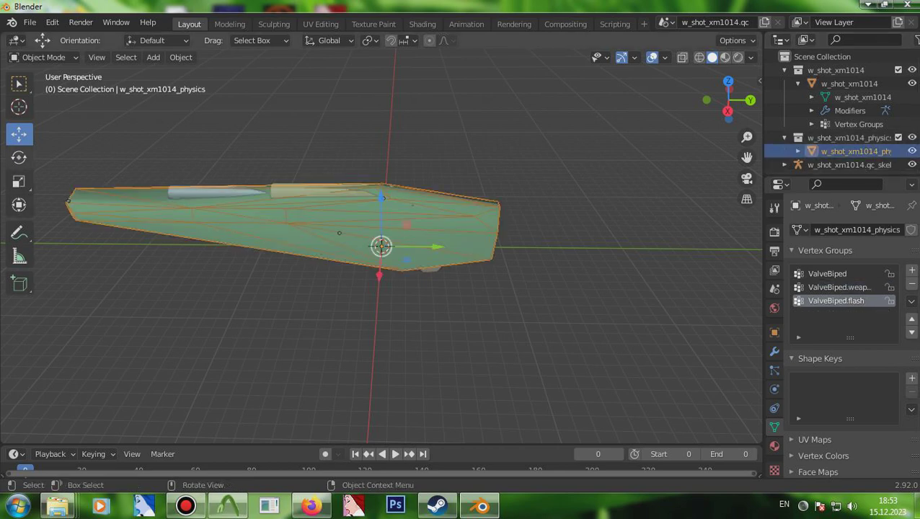
left_click(19, 181)
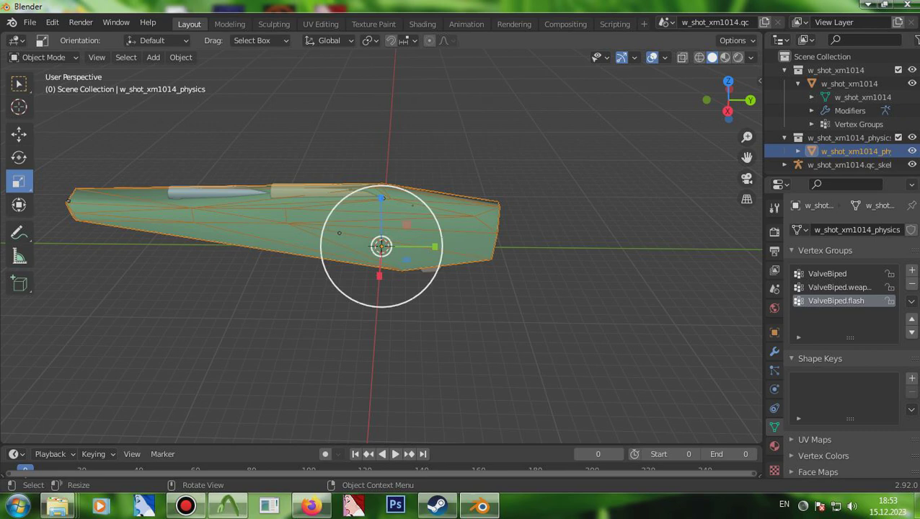
left_click_drag(411, 253, 406, 252)
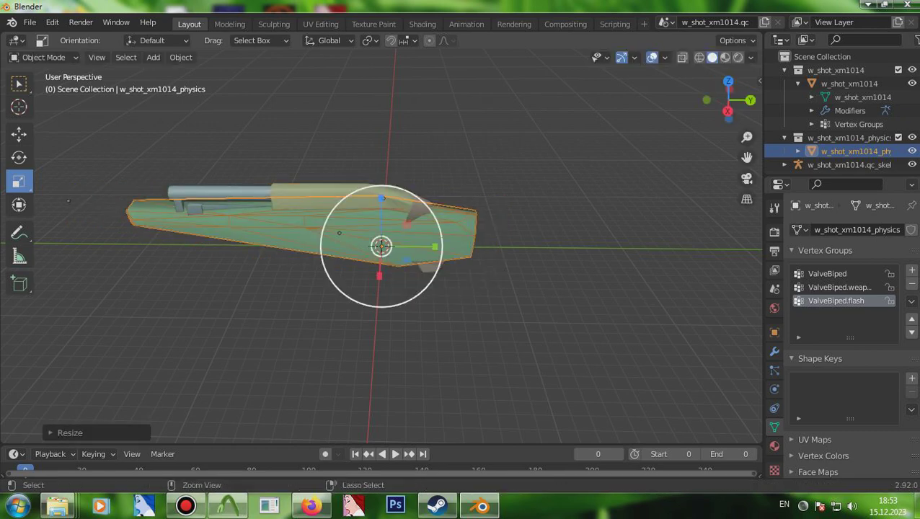
key("ctrl+z")
Step: Scale the physics mesh down along Y until its front end reaches the new shotgun's muzzle, and deselect it
key("s")
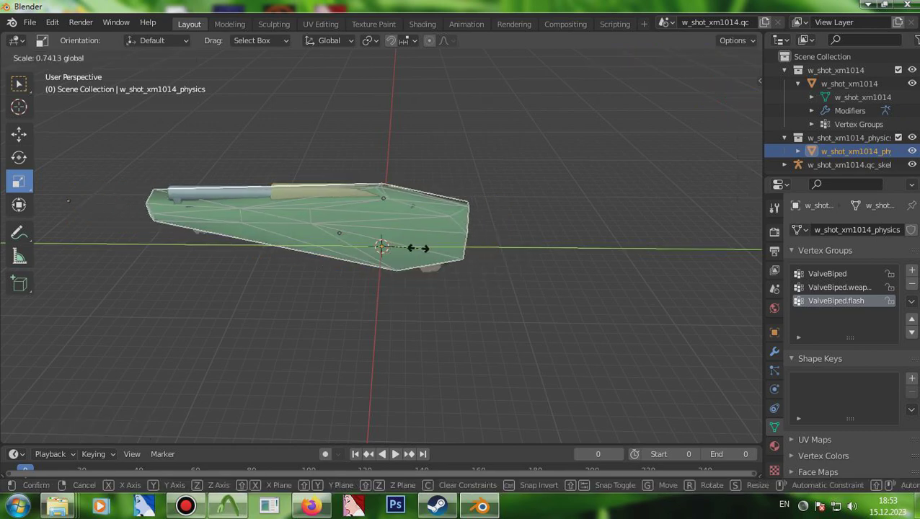
left_click(414, 249)
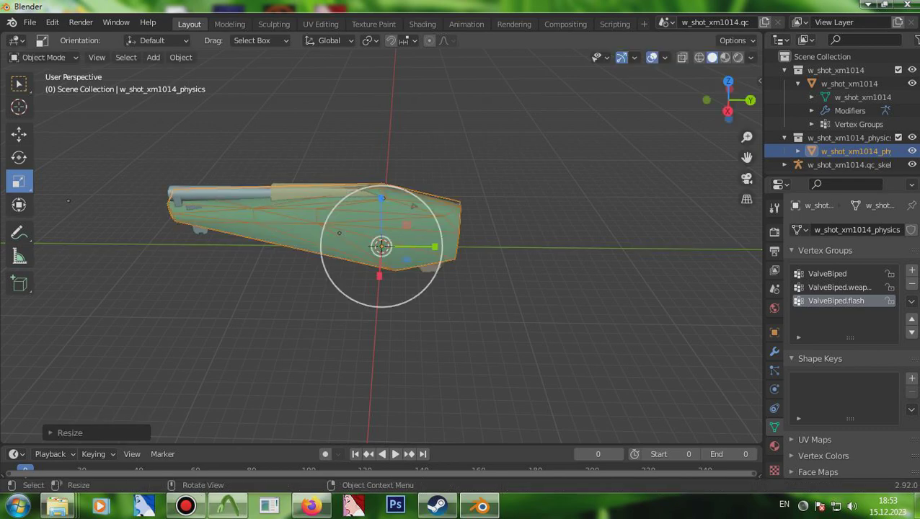
key("ctrl+z")
key("ctrl+z")
key("ctrl+z")
key("ctrl+z")
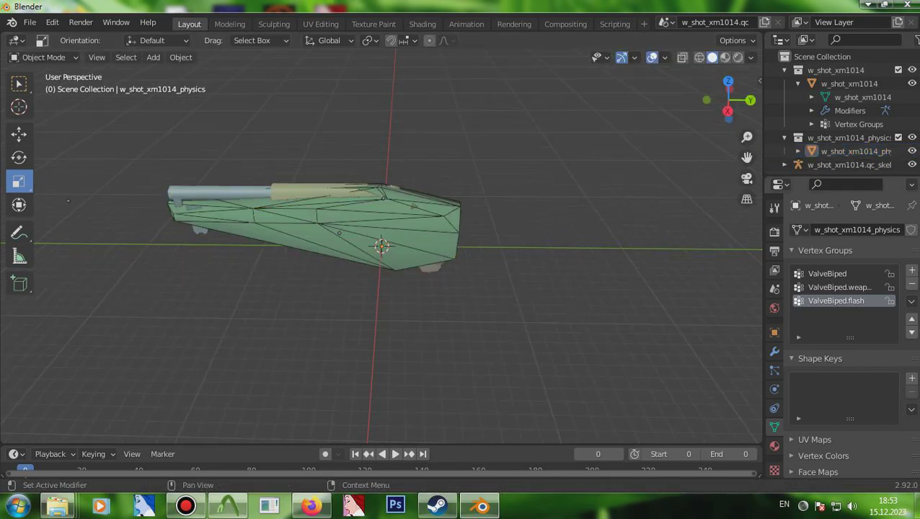
Step: Set the Source Engine export format to SMD and the export path to the Documents folder, and export w_shot_xm1014_physics.smd
left_click(774, 289)
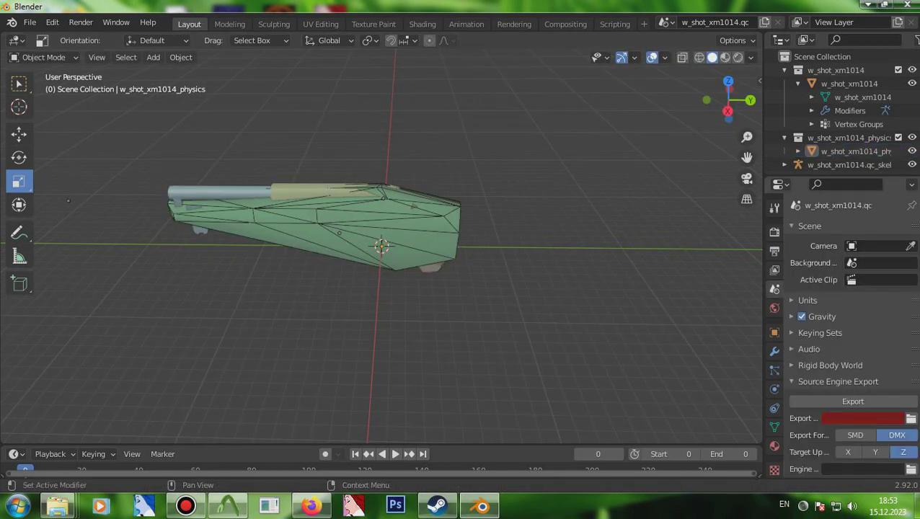
left_click(855, 434)
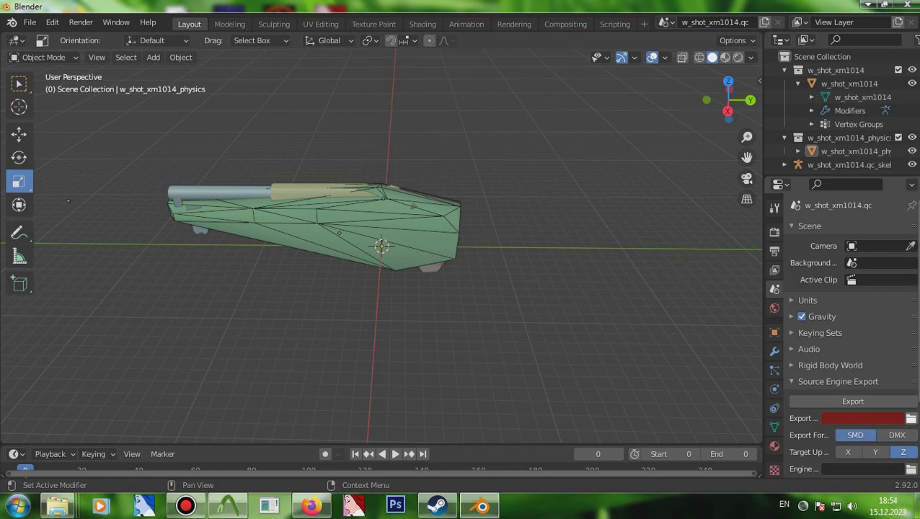
left_click(911, 419)
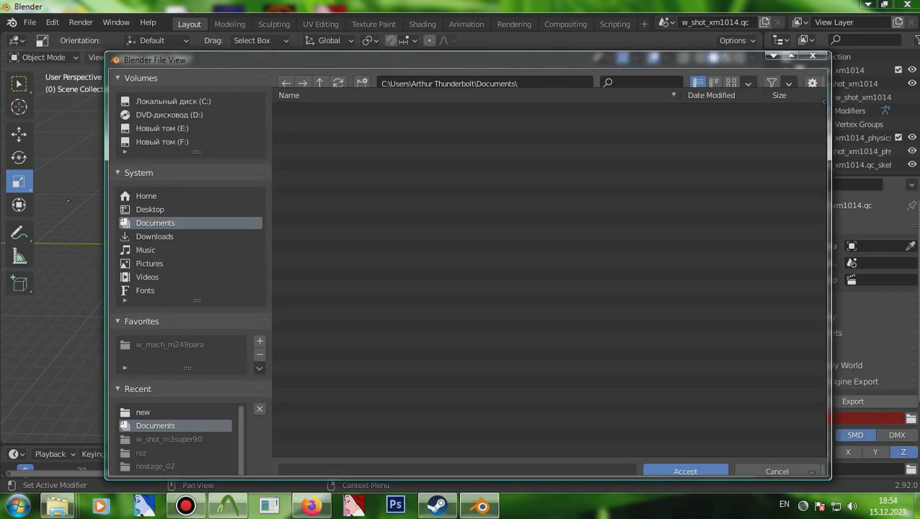
left_click(685, 461)
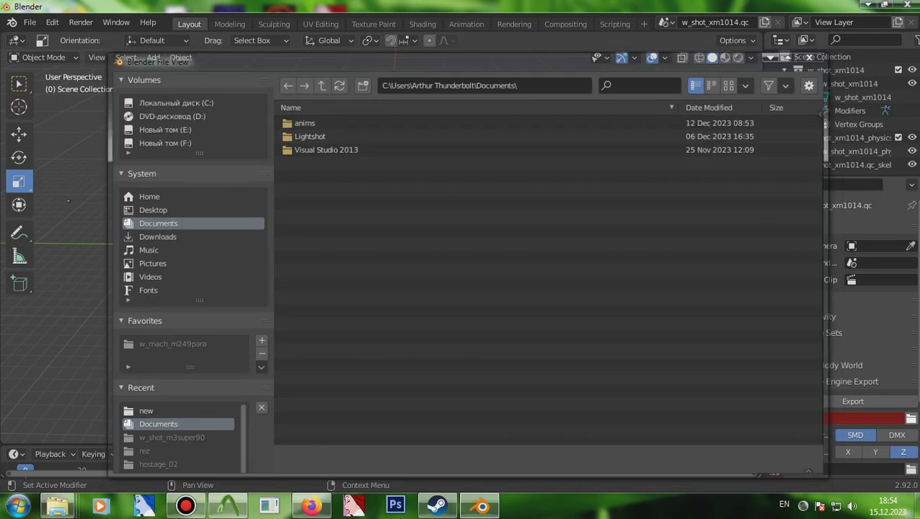
left_click(853, 402)
left_click(836, 418)
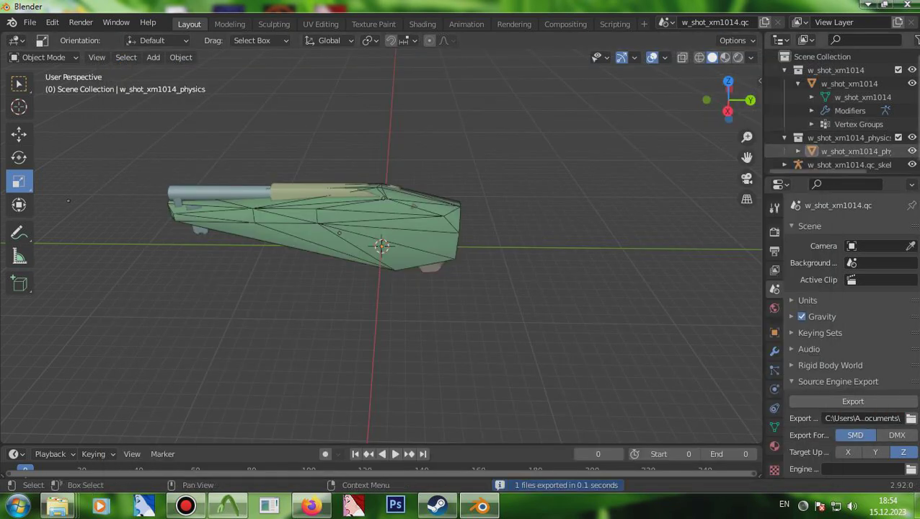
Step: Hide the physics collection, select the w_shot_xm1014 mesh and export it as w_shot_xm1014.smd
left_click(912, 137)
left_click(811, 400)
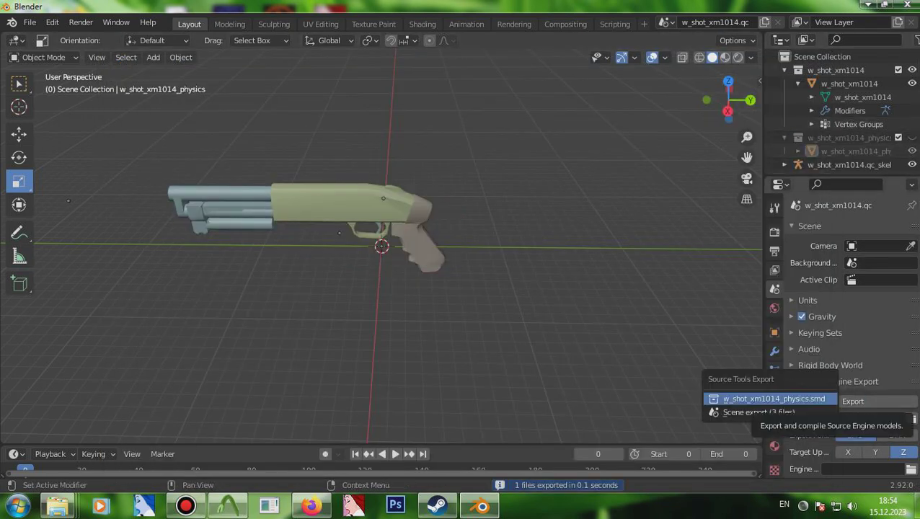
left_click(849, 84)
left_click(829, 401)
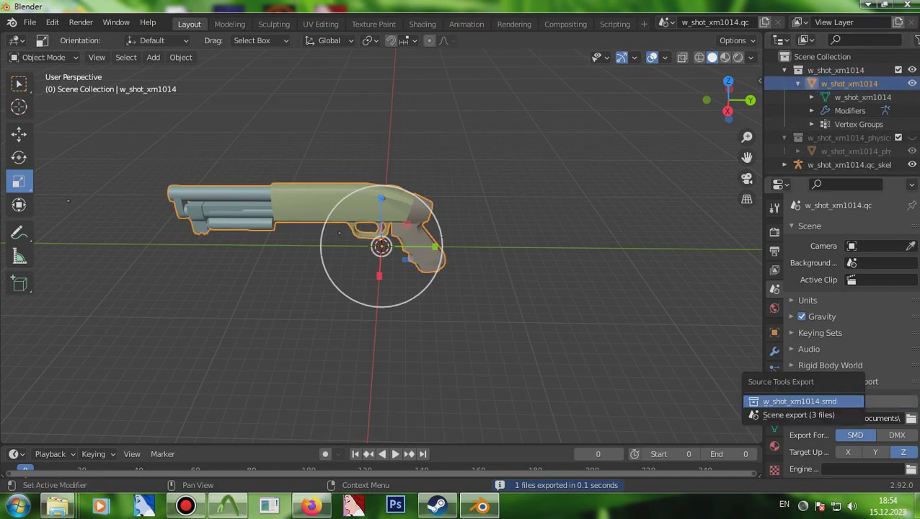
left_click(803, 402)
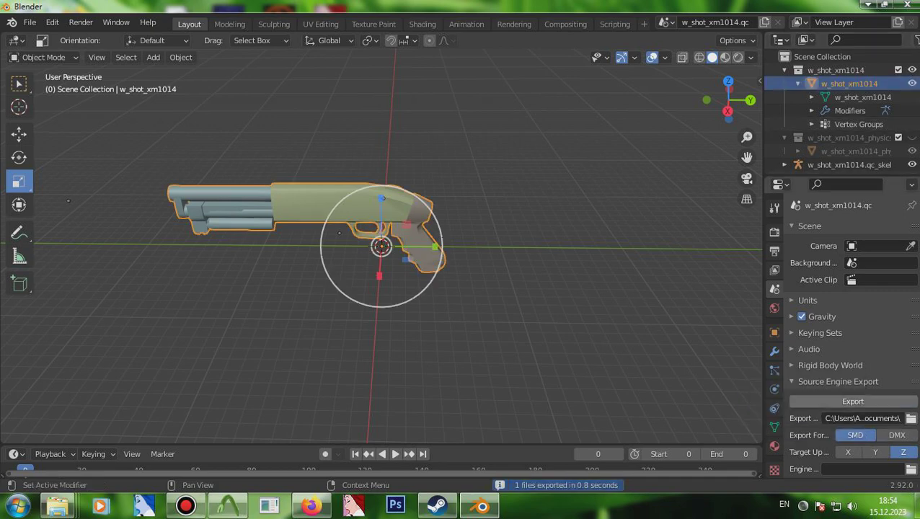
Step: Deselect the shotgun mesh and close Blender
left_click(619, 302)
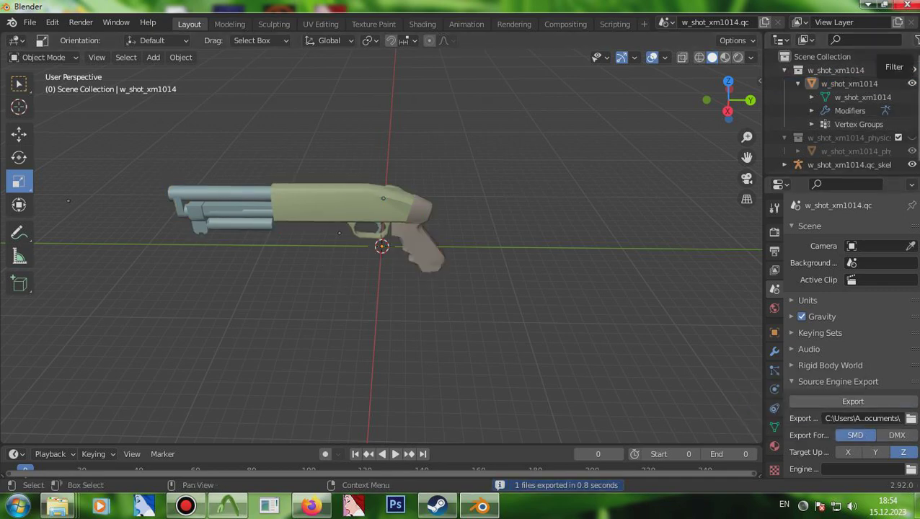
left_click(907, 4)
left_click(488, 277)
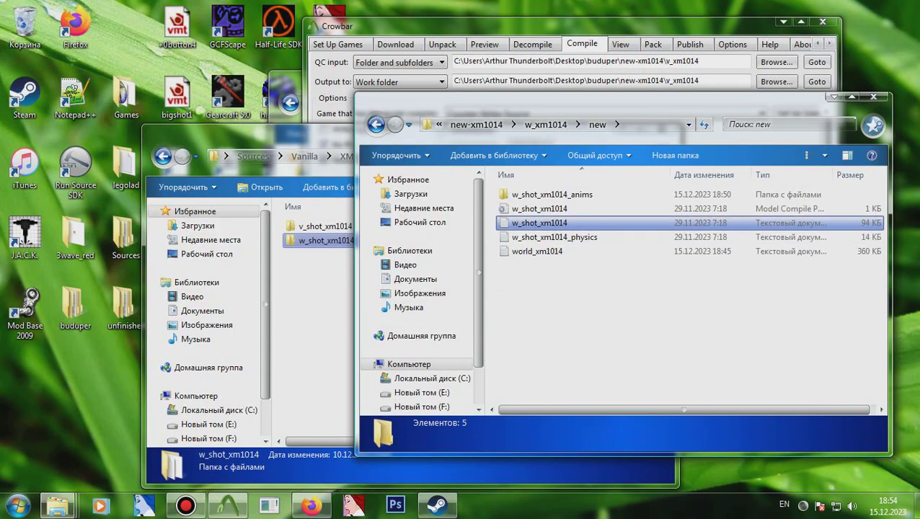
Step: Open the w_shot_xm1014 QC file in Notepad, change its $cdmaterials path to "models\v_xm1014\", save and close it
double_click(539, 209)
scroll(467, 296, "down", 1)
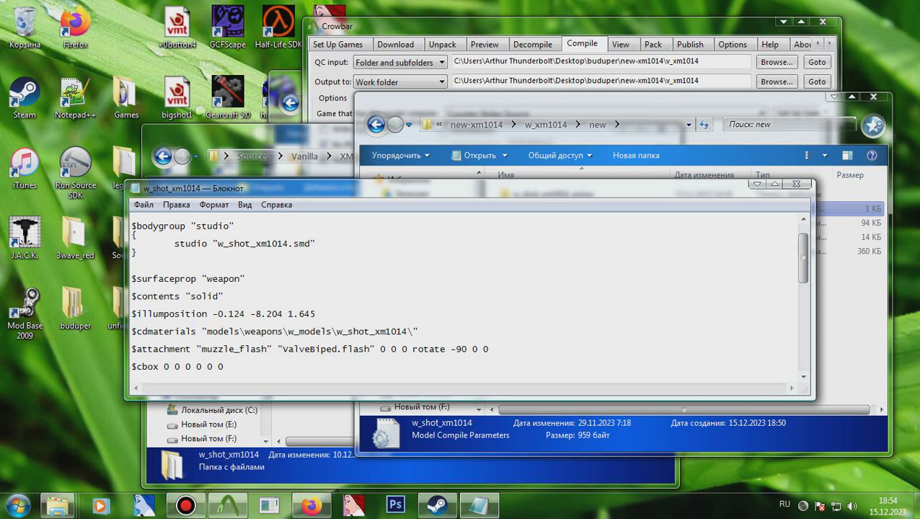
left_click_drag(245, 331, 370, 331)
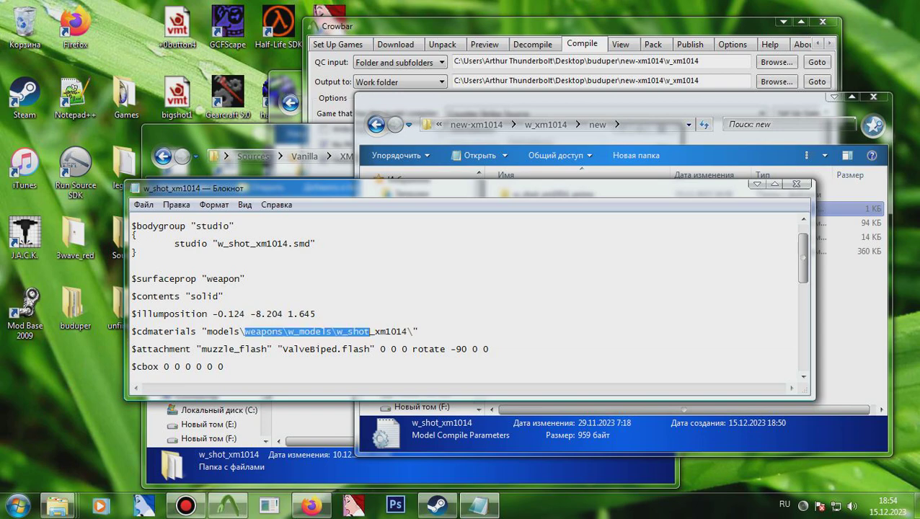
type("v")
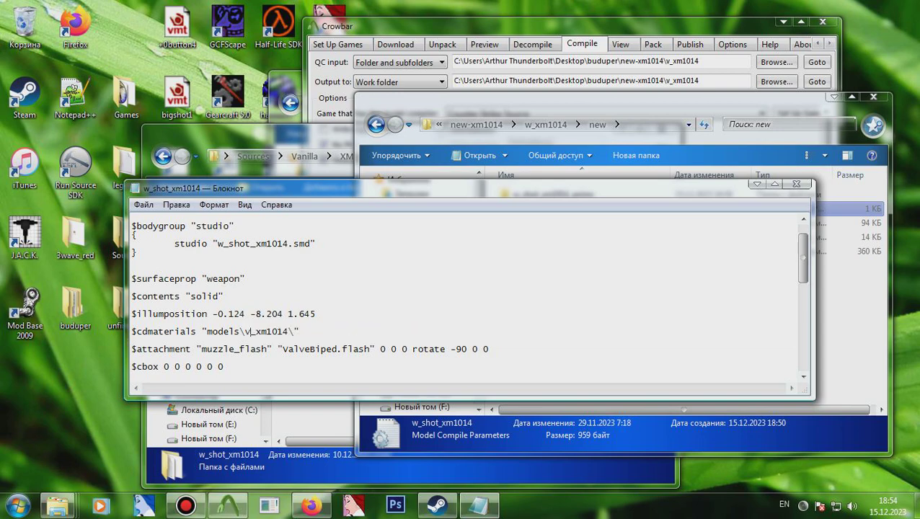
key("ctrl+s")
left_click(797, 184)
Step: Move the exported w_shot_xm1014 and w_shot_xm1014_physics files from Documents into w_xm1014\new, replacing both existing files
left_click(415, 279)
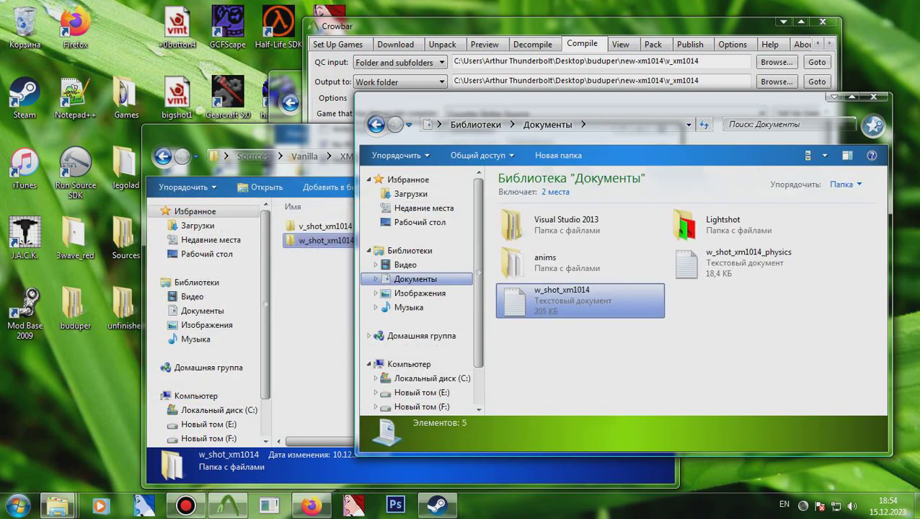
left_click(580, 301)
left_click(751, 263, "ctrl")
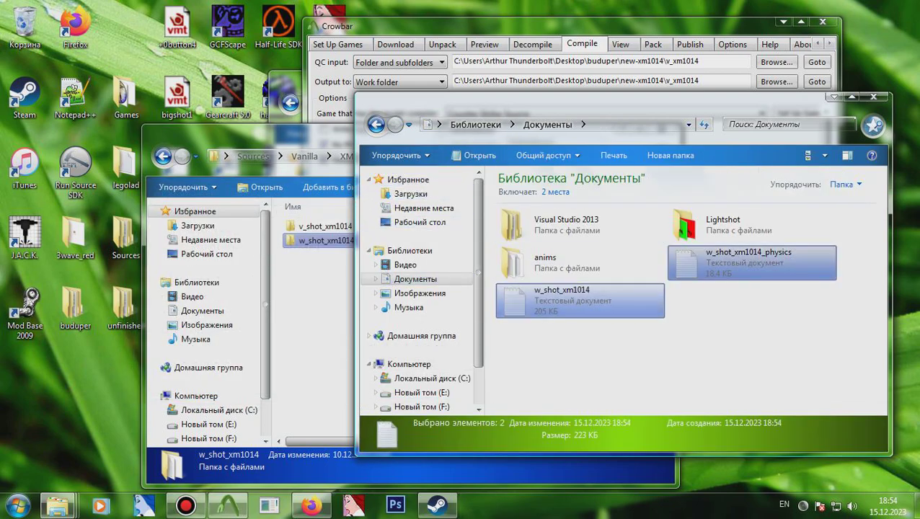
left_click(376, 125)
key("ctrl+v")
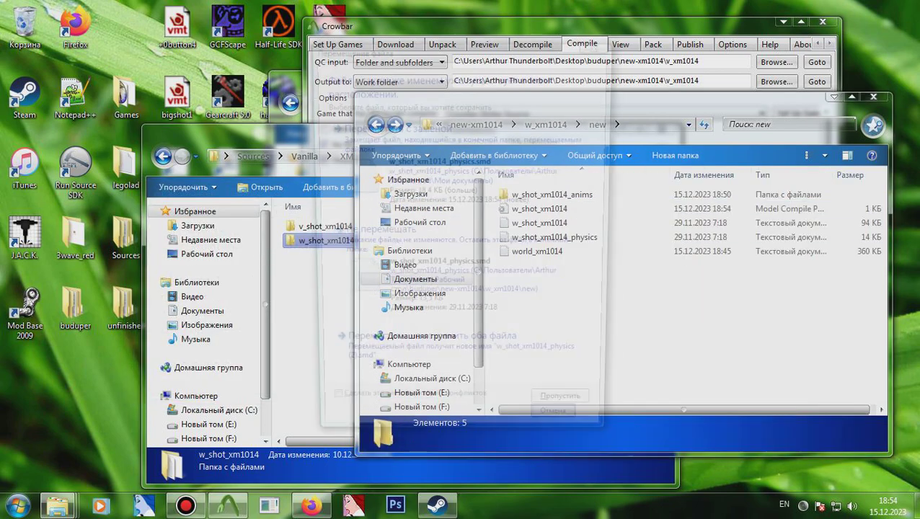
left_click(325, 415)
left_click(418, 155)
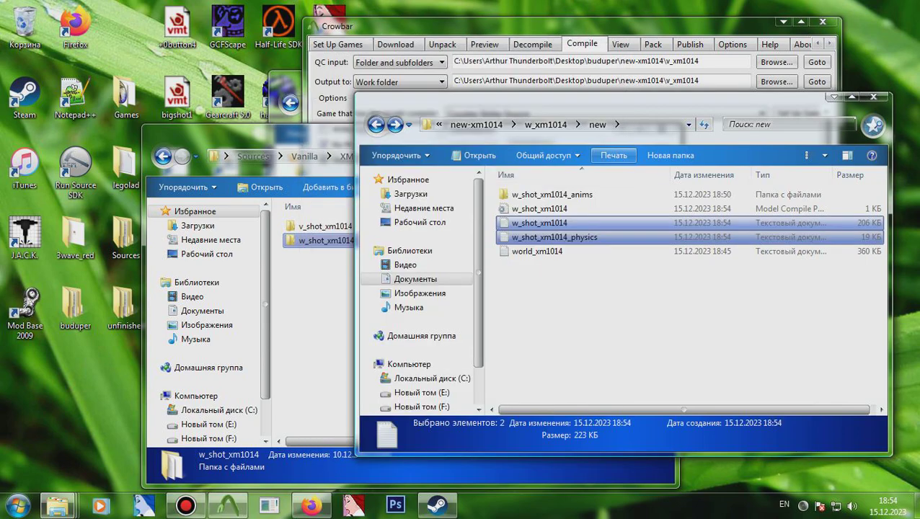
Step: Set Crowbar's QC input and output paths to the new-xm1014\w_xm1014\new folder and compile the world model
left_click(649, 124)
key("ctrl+c")
left_click(634, 62)
key("ctrl+a")
key("ctrl+v")
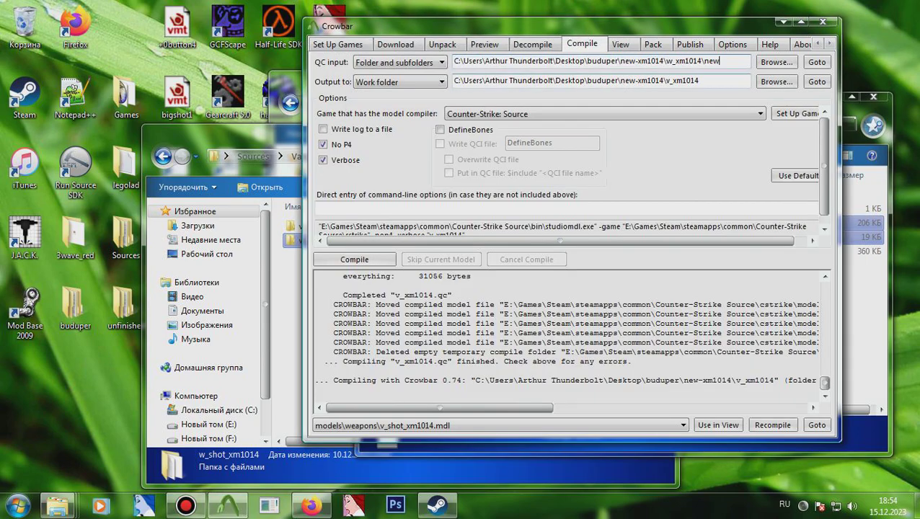
left_click(614, 81)
key("ctrl+a")
key("ctrl+v")
left_click(353, 259)
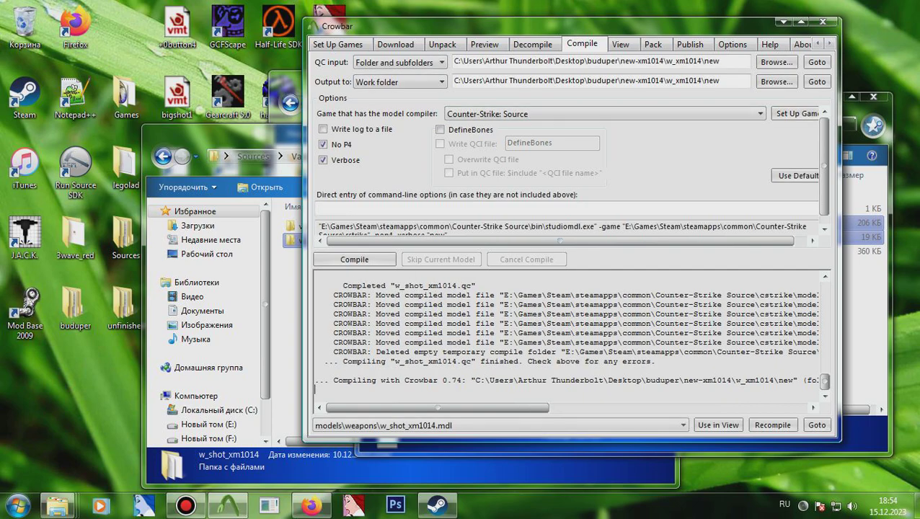
Step: Move the compiled models folder from w_xm1014\new into the new-xm1014\addon folder, merging it with the existing models folder
left_click(863, 317)
left_click(533, 195)
key("ctrl+x")
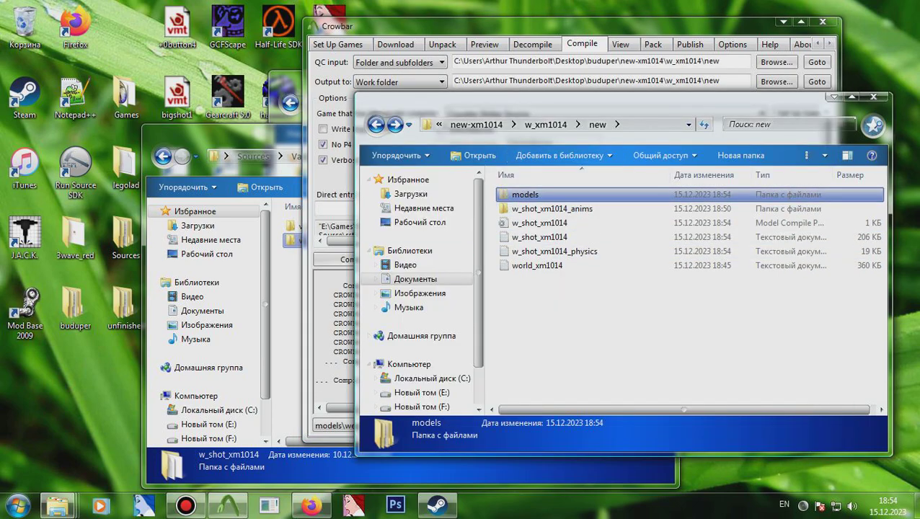
left_click(476, 125)
double_click(555, 188)
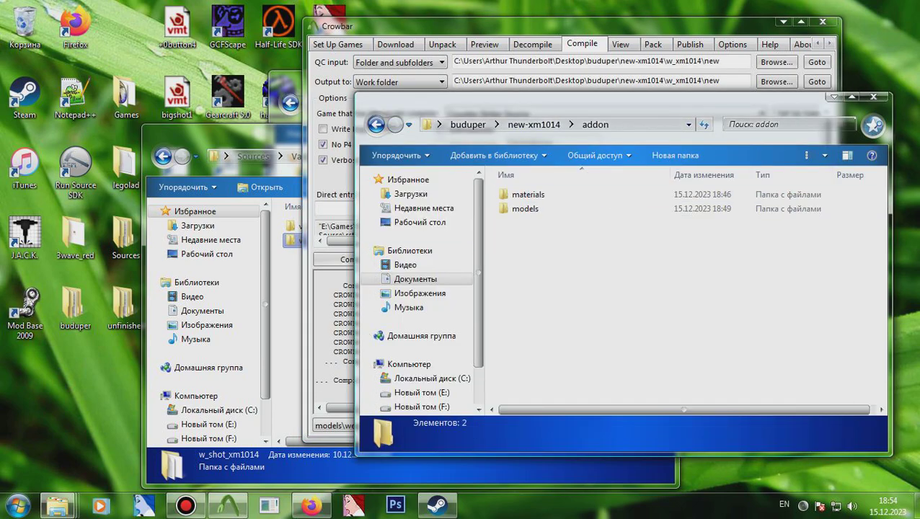
key("ctrl+v")
key("Return")
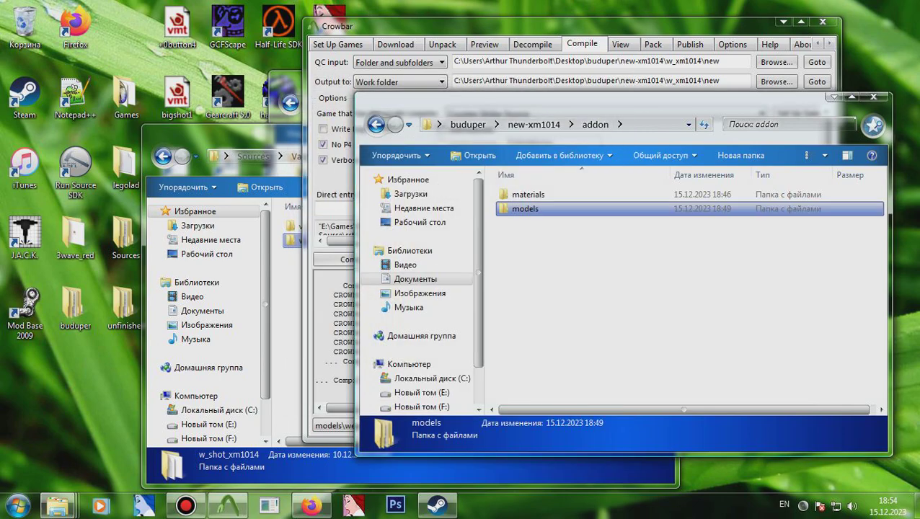
Step: Return to the new-xm1014 folder and rename the addon folder as addon-new-xm1014
key("alt+Up")
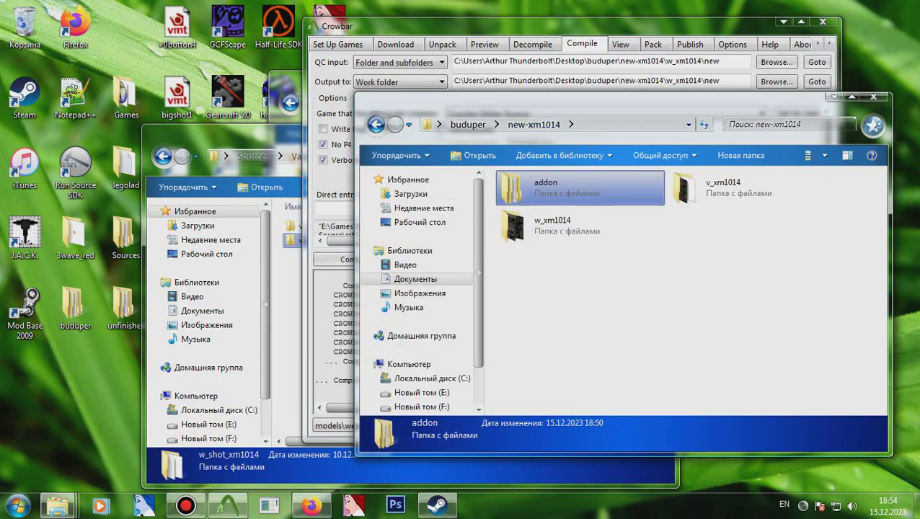
key("F2")
type("-ne")
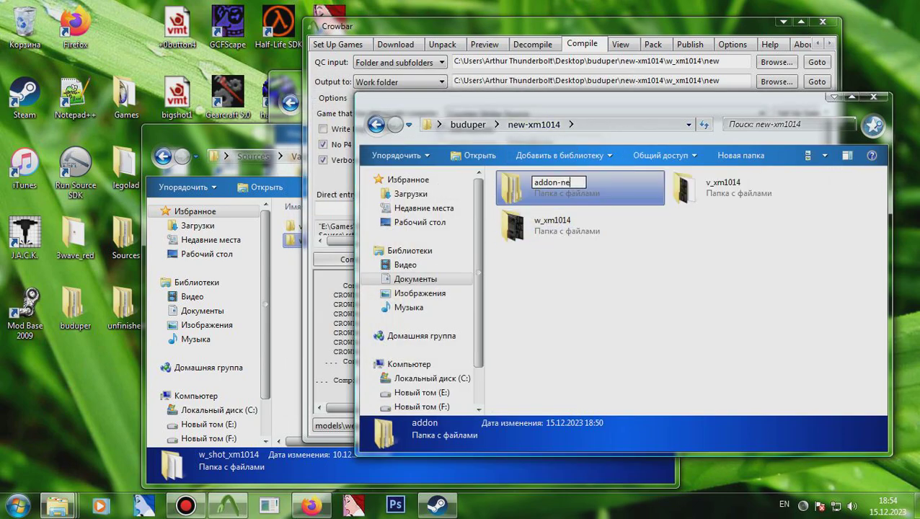
type("w-xm1014")
key("Return")
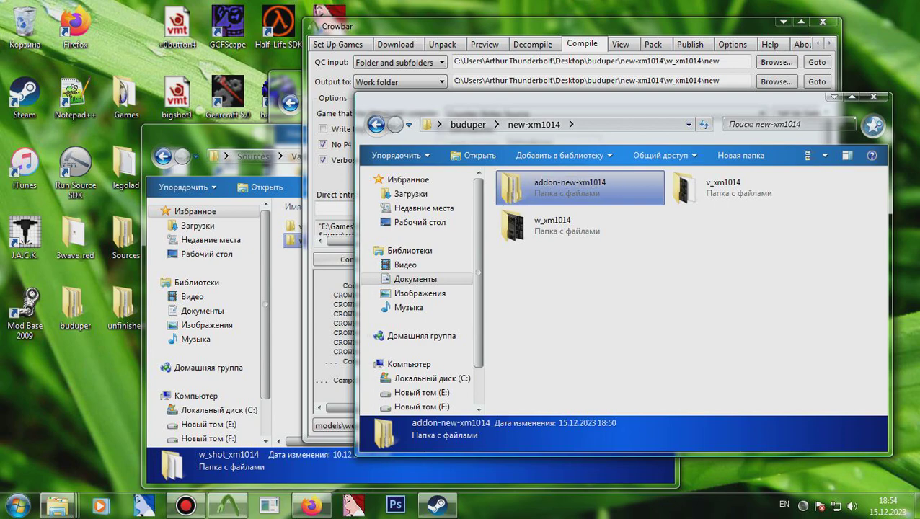
Step: Place the addon-new-xm1014 folder in Counter-Strike Source\cstrike\custom under Games\Steam\steamapps\common on drive E
left_click(208, 424)
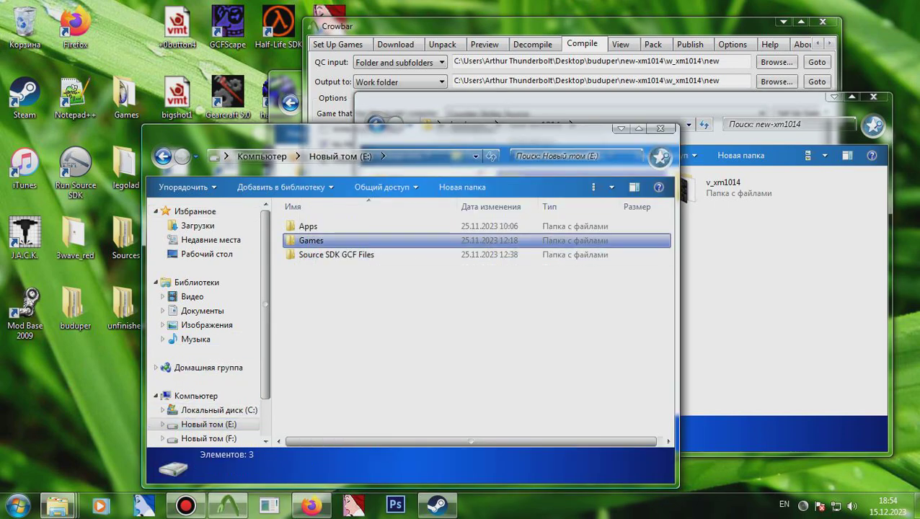
double_click(310, 240)
double_click(309, 226)
double_click(313, 226)
left_click(315, 226)
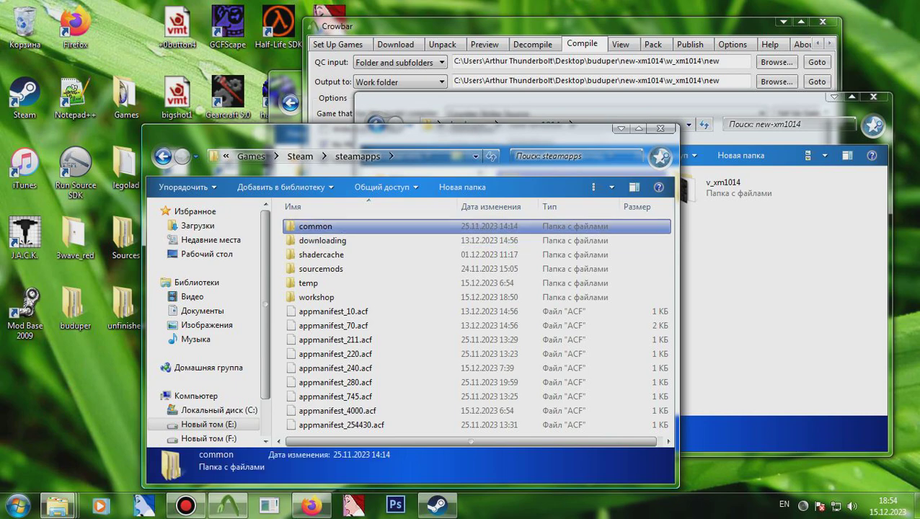
double_click(315, 227)
double_click(324, 241)
left_click(311, 255)
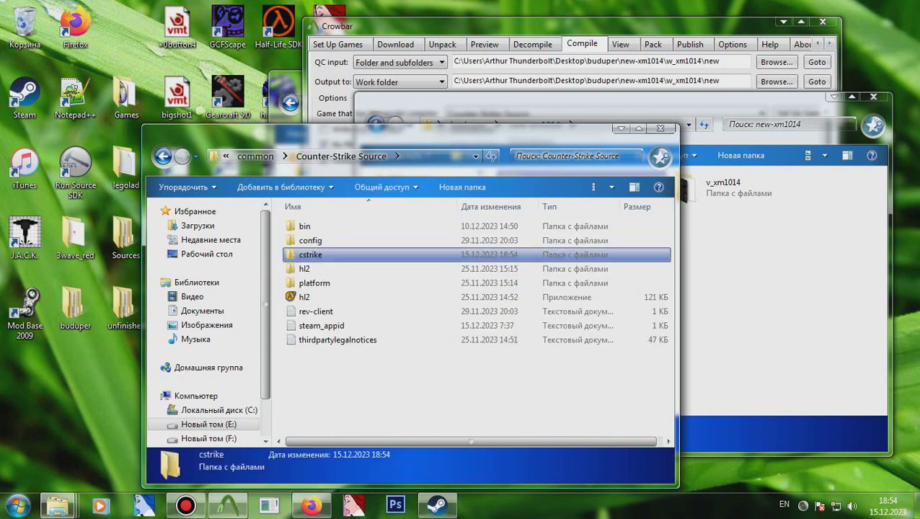
double_click(312, 254)
double_click(313, 269)
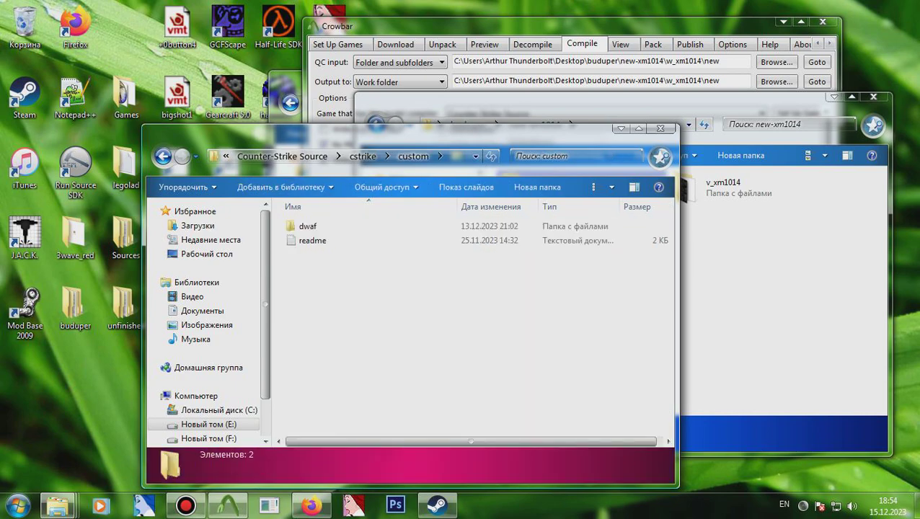
key("ctrl+v")
Step: Launch Counter-Strike: Source through Steam
left_click(802, 506)
right_click(823, 414)
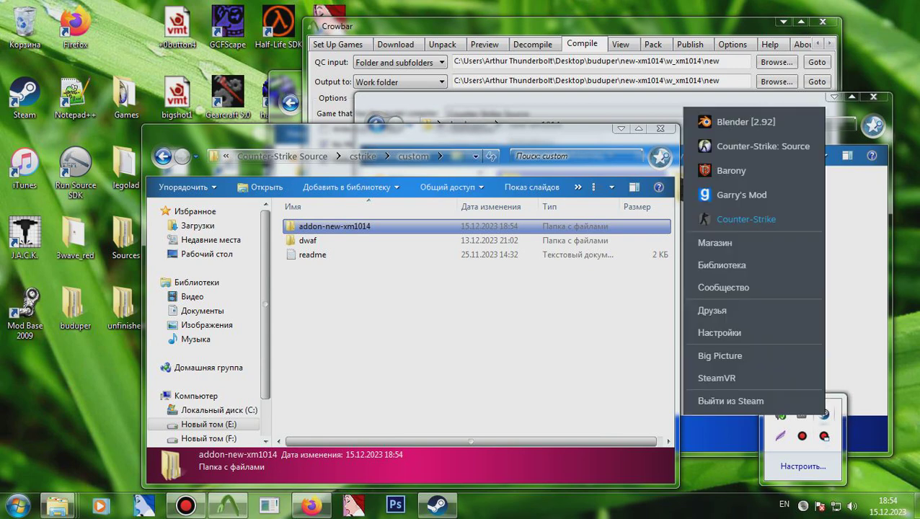
left_click(749, 150)
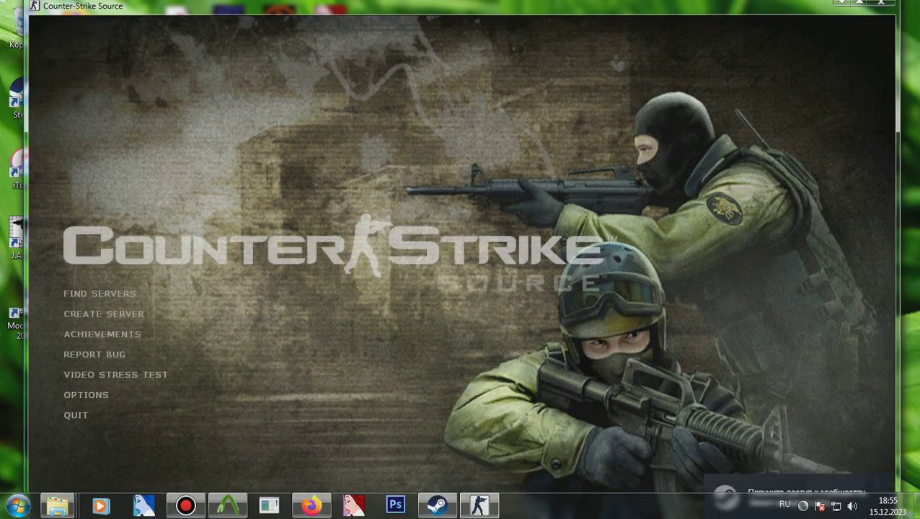
Step: Create a server on the cs_assault map, dismiss the welcome message and join the Counter-Terrorist force
left_click(103, 315)
left_click(490, 416)
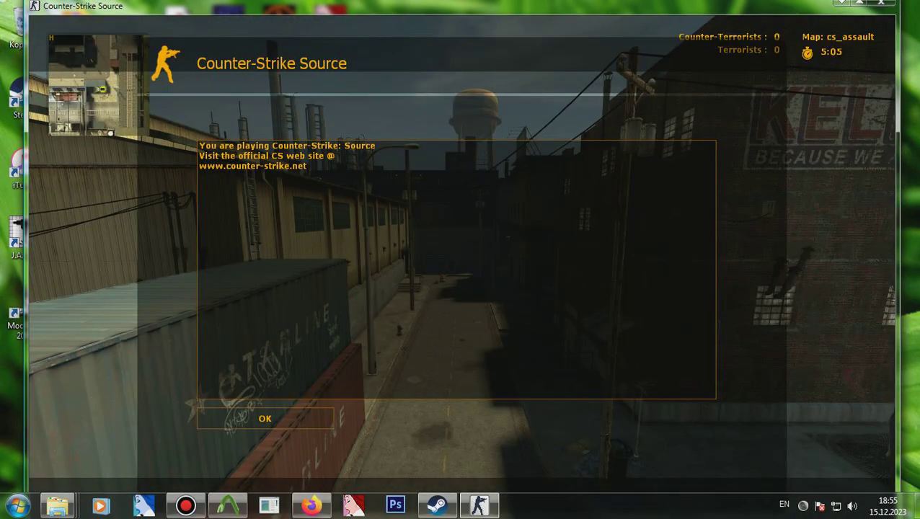
key("Return")
key("Return")
key("Return")
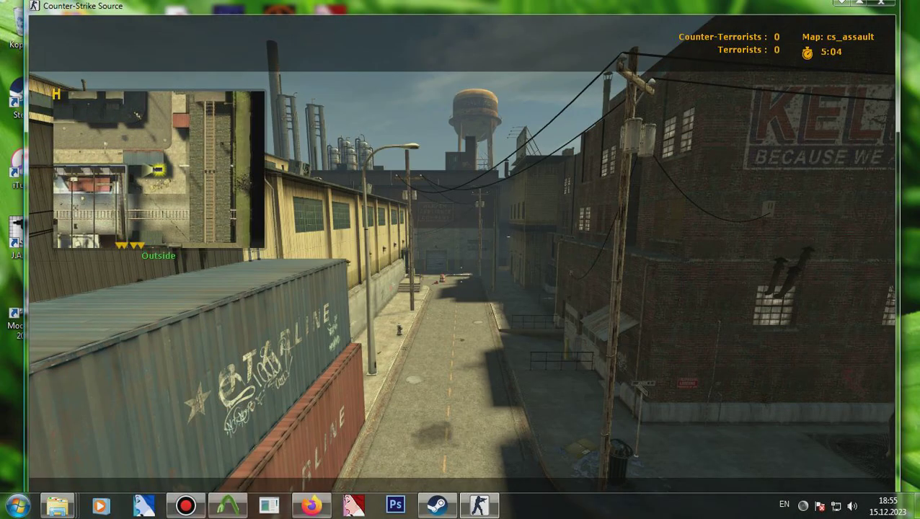
Step: Buy the Leone 12 Gauge Super shotgun
key("b")
key("2")
key("1")
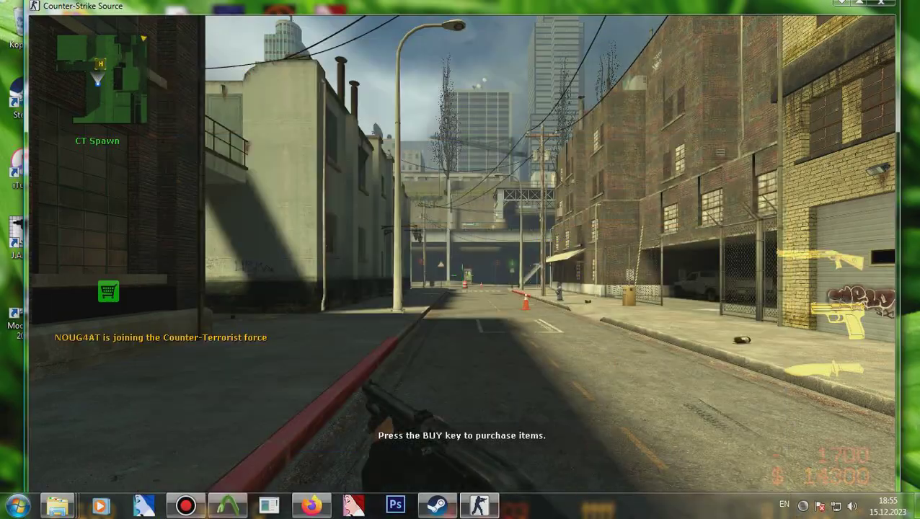
Step: Switch to the knife and buy the Leone YG1265 Auto Shotgun
key("3")
key("b")
key("2")
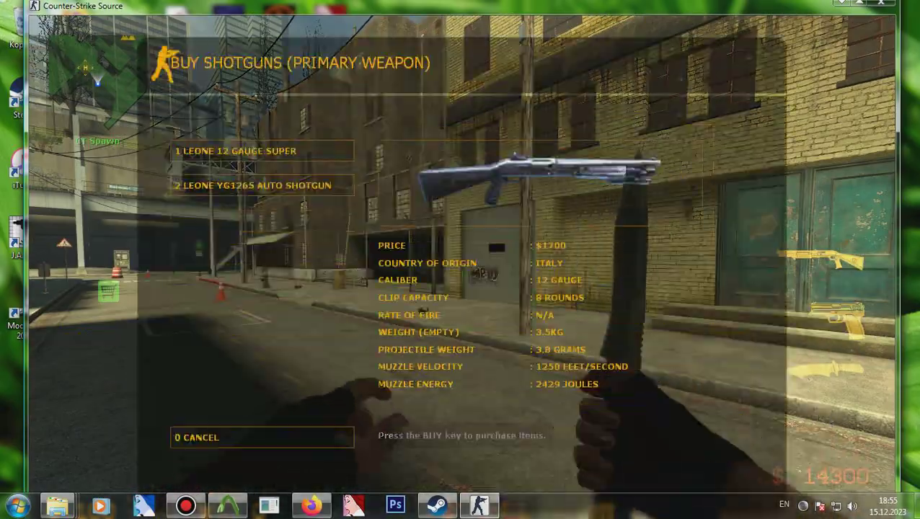
key("2")
Step: Walk along the street with the auto shotgun and test its reload to examine the first-person model
key("w")
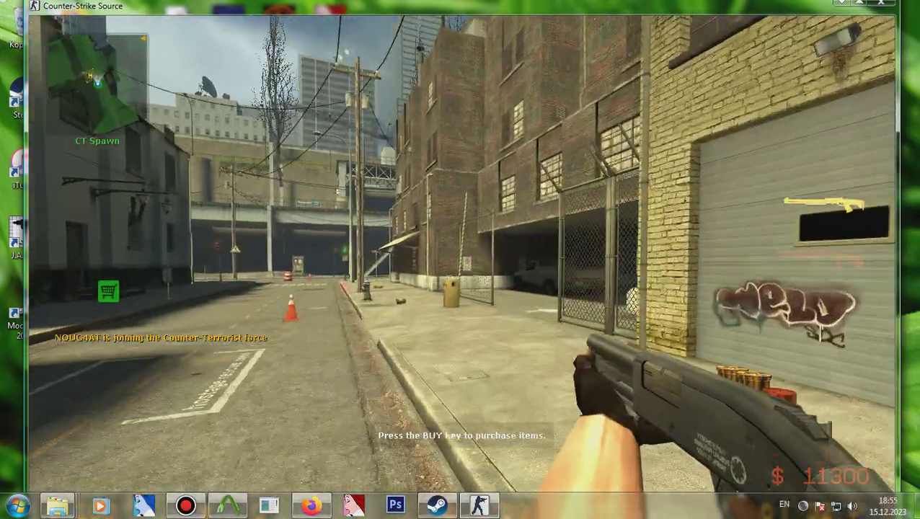
key("w")
key("r")
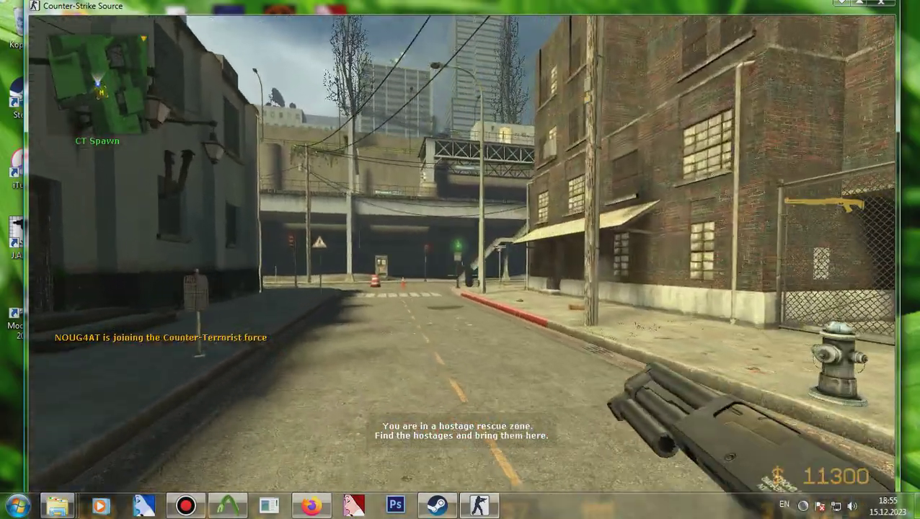
key("w")
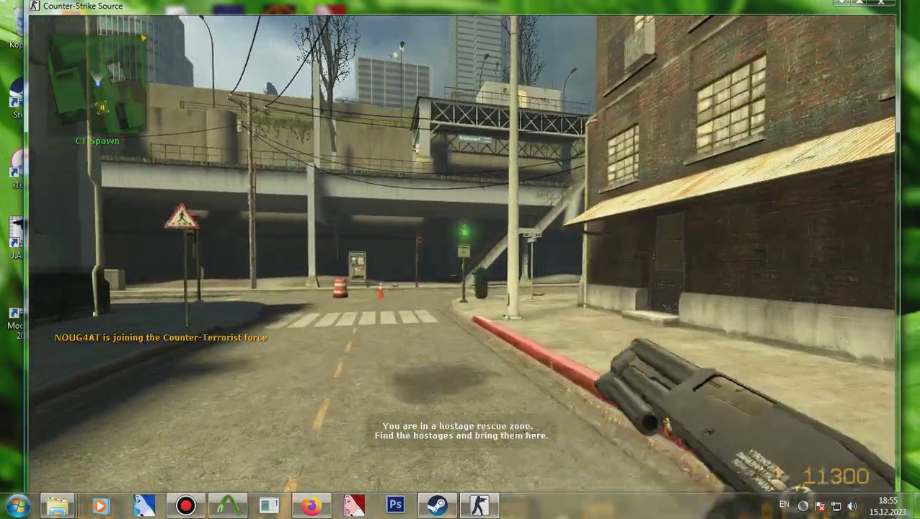
Step: Drop the shotgun on the road, fire the pistol at its world model and pick the shotgun up again
key("s")
key("g")
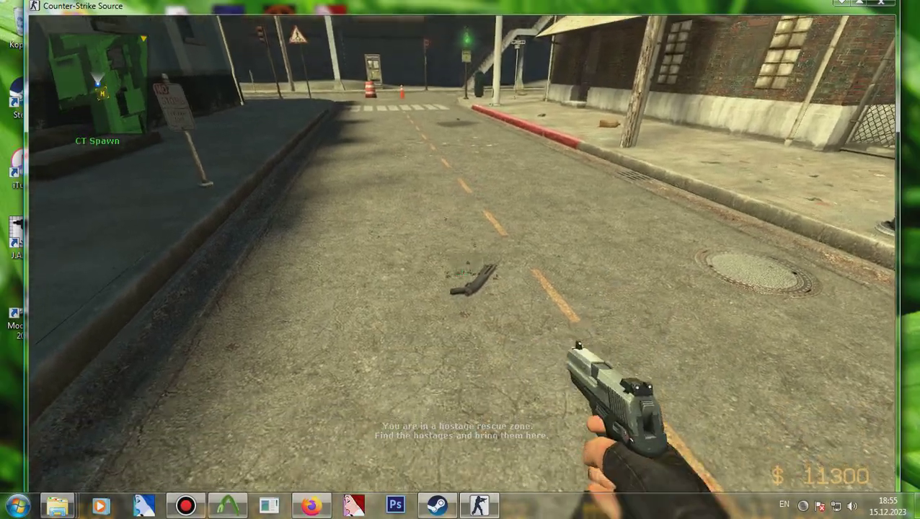
left_click(461, 286)
left_click(462, 286)
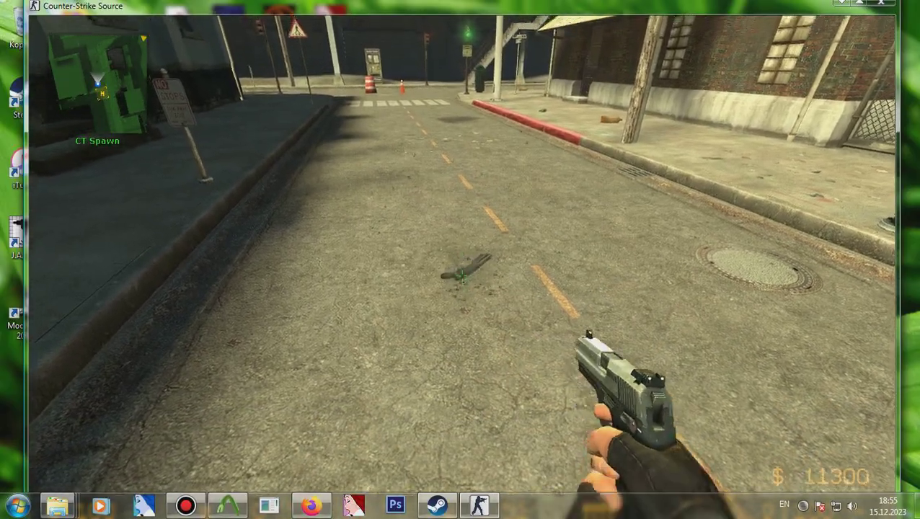
left_click(461, 286)
left_click(461, 286)
key("w")
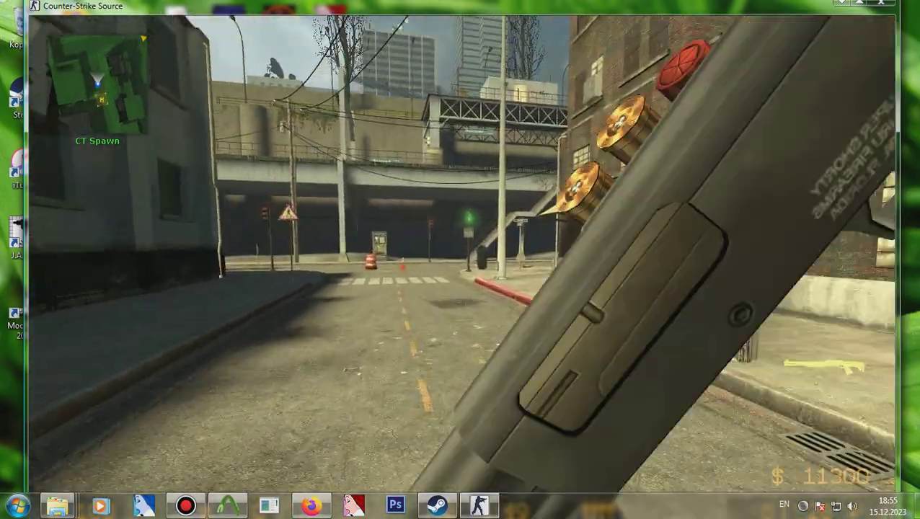
Step: Set sv_cheats to 1 in the console and switch to third-person view with thirdperson and thirdperson_mayamode 1
key("grave")
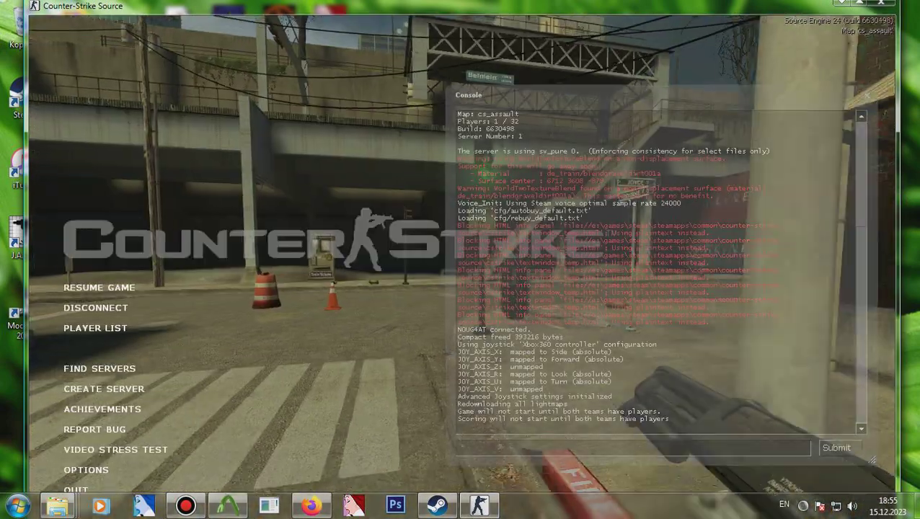
type("thirdperson")
key("Return")
key("grave")
key("grave")
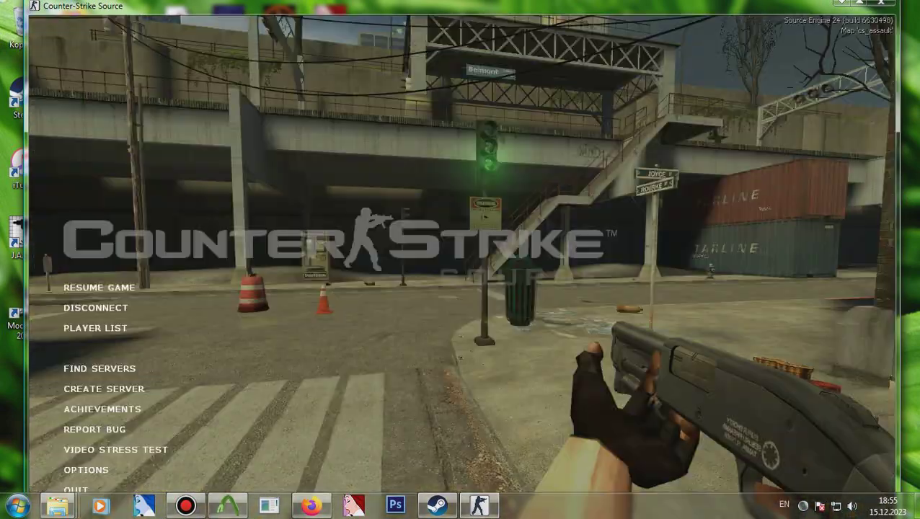
type("s")
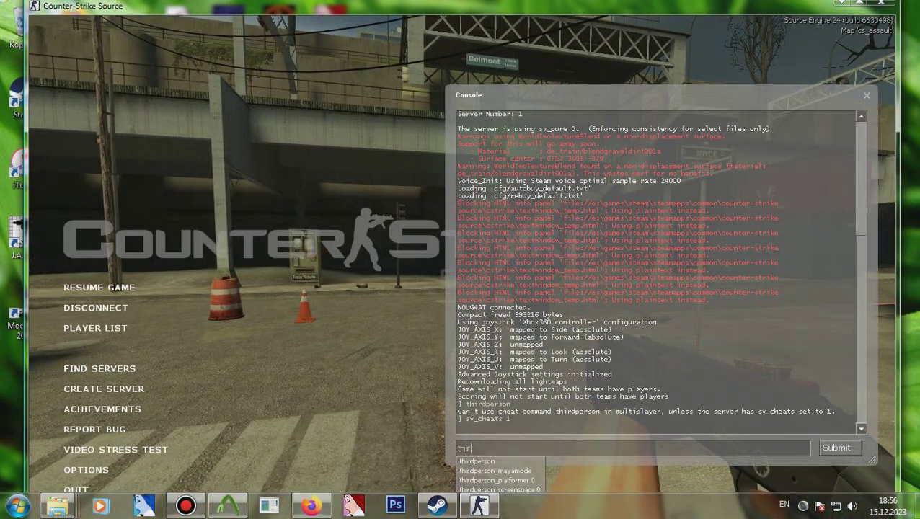
type("thi")
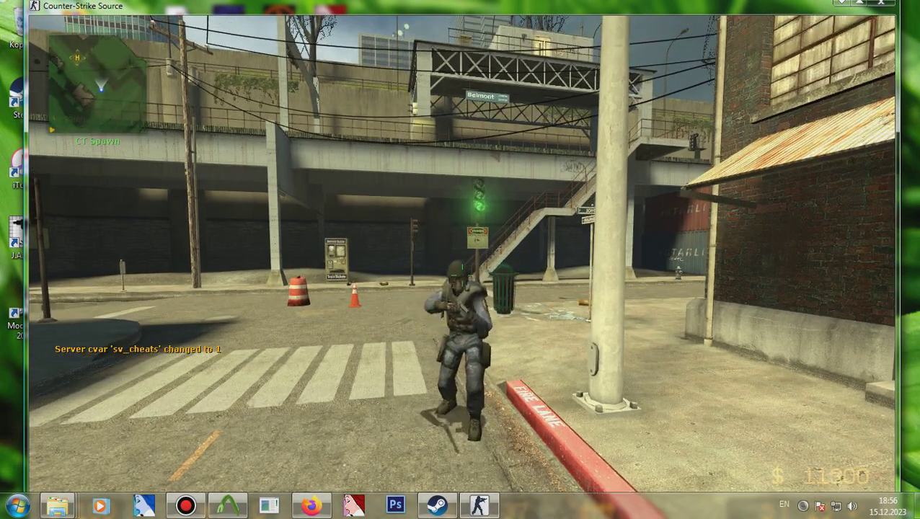
Step: Return to the first-person view with firstperson and quit the game with the console command exit
key("s")
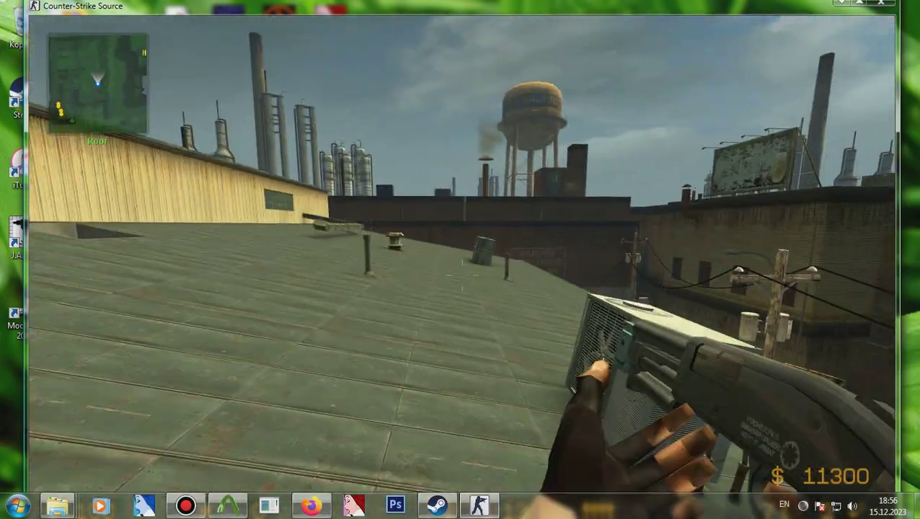
key("w")
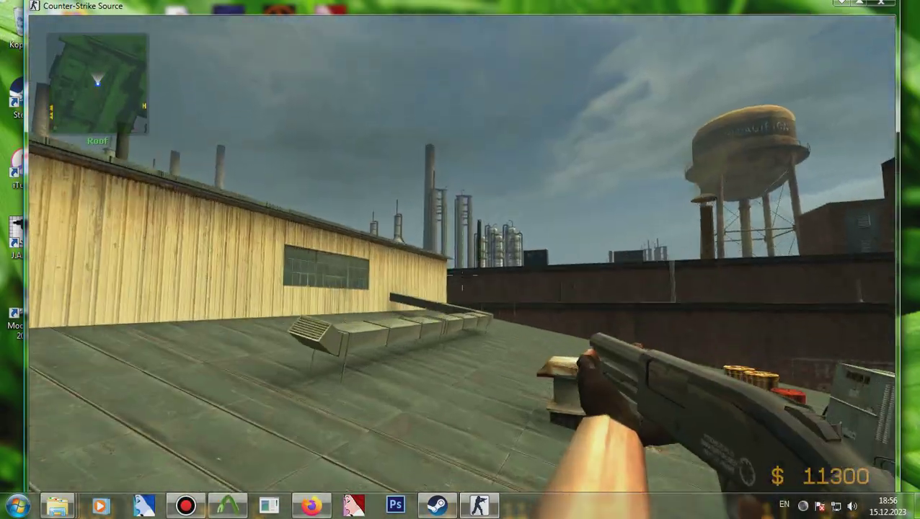
key("grave")
type("ex")
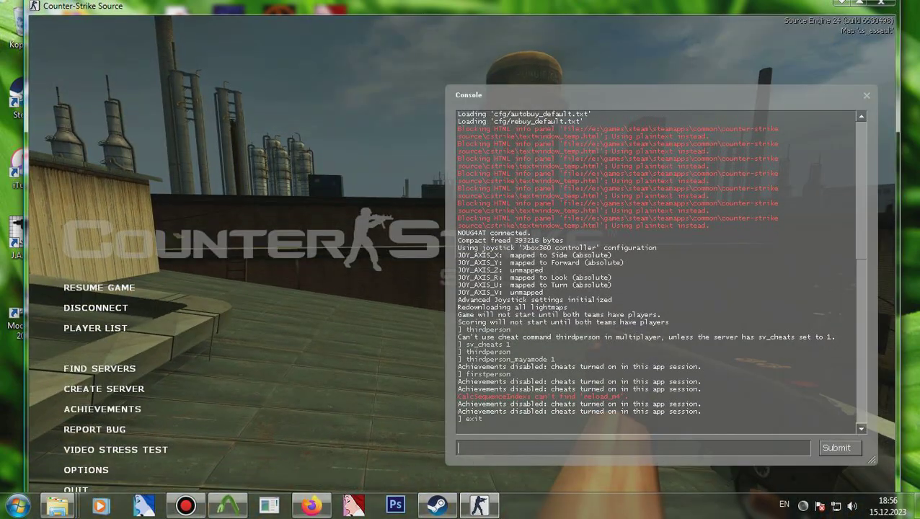